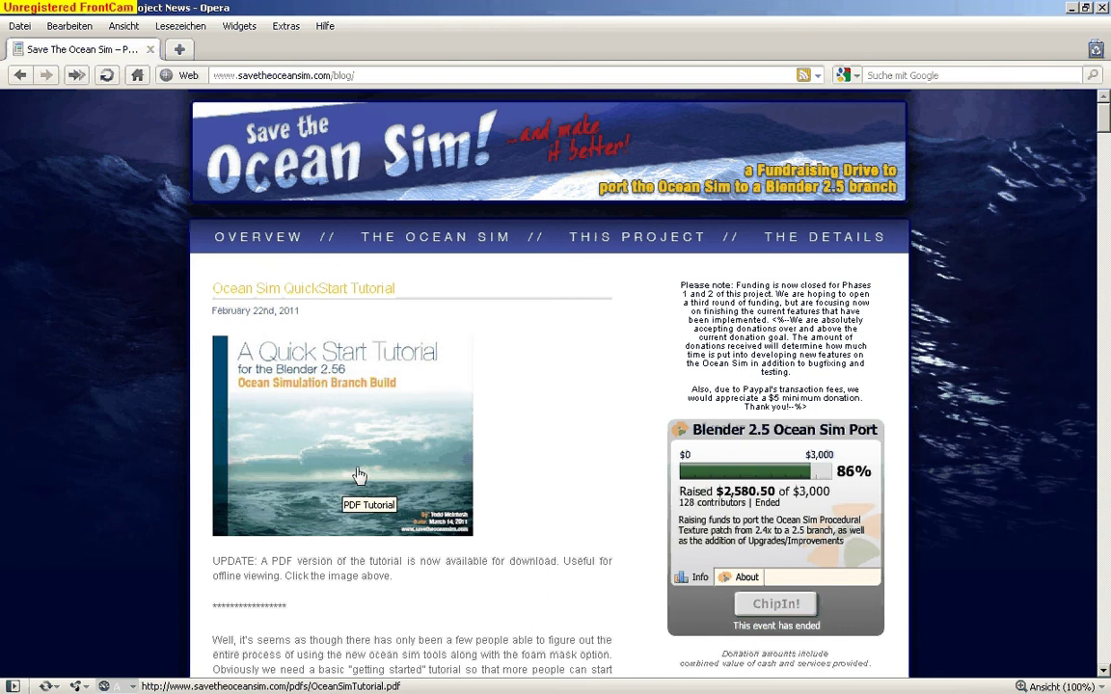
# Scroll the Ocean Sim blog through tutorial steps 1–33 down to the Build 0104 update post.
pyautogui.scroll(-5, 358, 476)
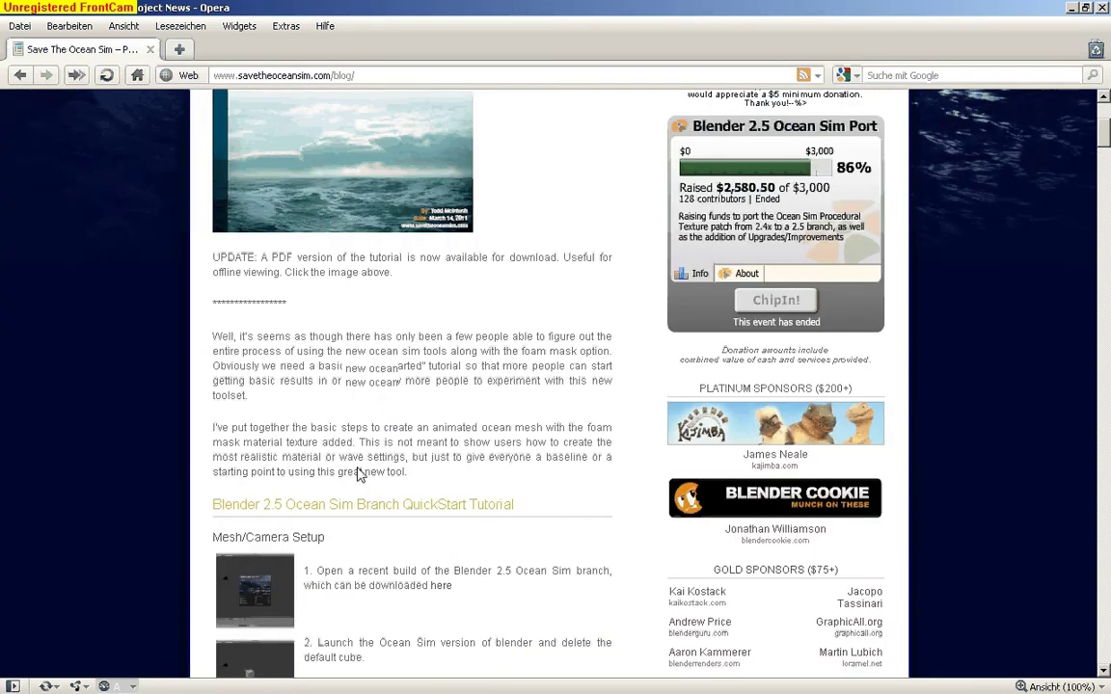
pyautogui.scroll(-10, 359, 475)
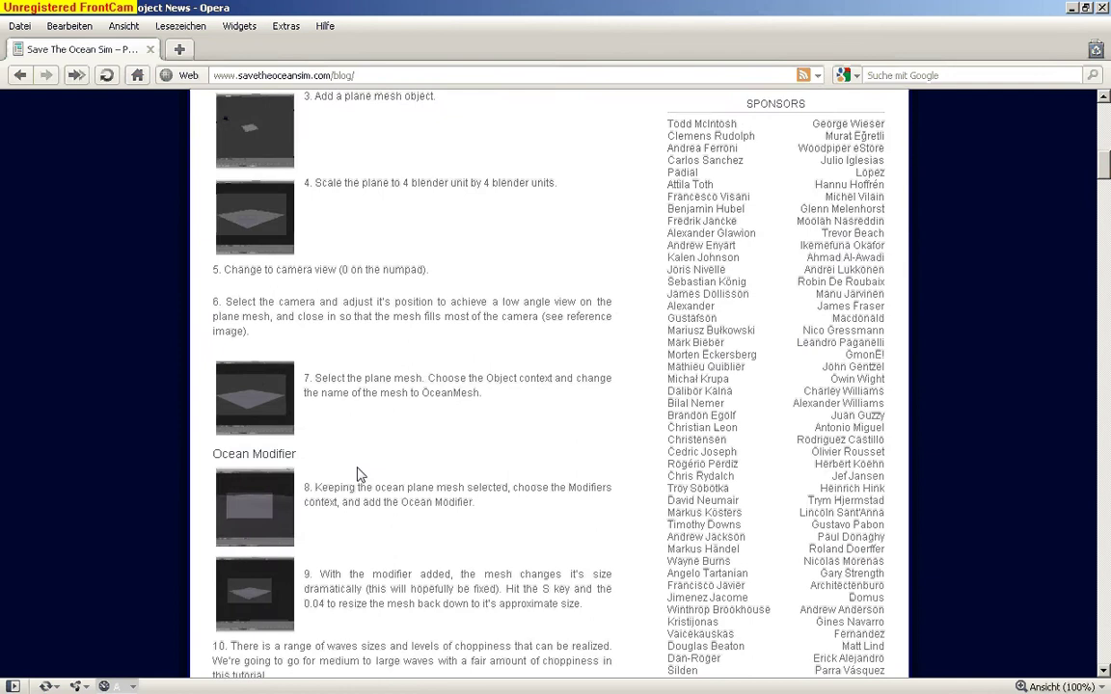
pyautogui.scroll(5, 358, 473)
pyautogui.scroll(7, 359, 473)
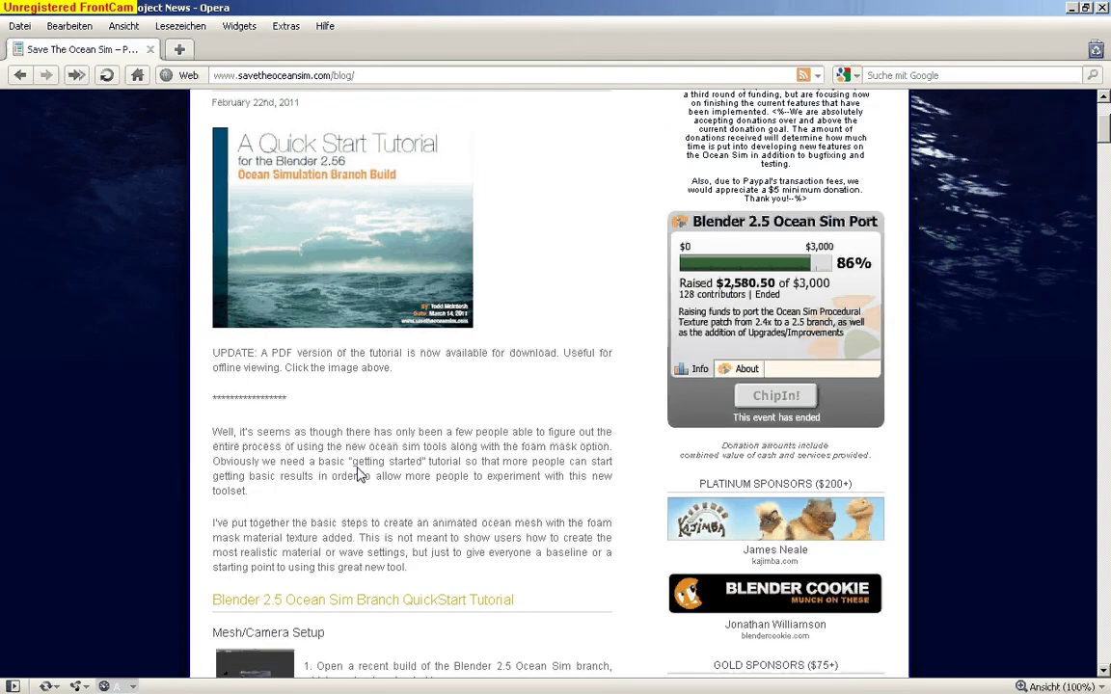
pyautogui.scroll(-5, 358, 473)
pyautogui.scroll(-3, 359, 473)
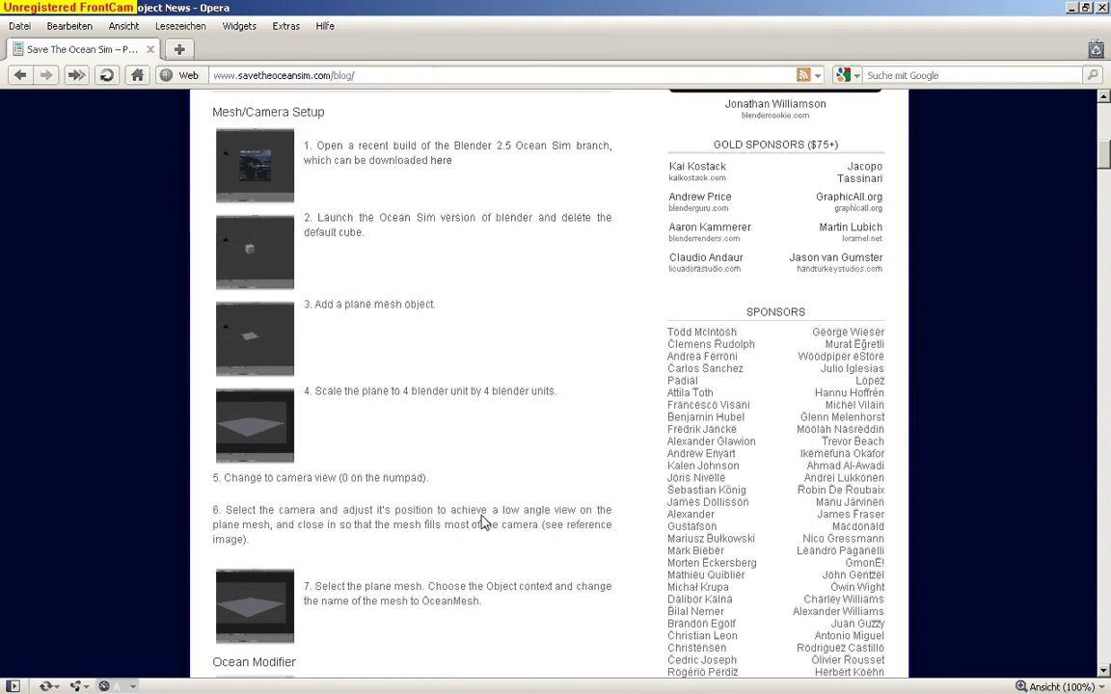
pyautogui.scroll(-3, 484, 522)
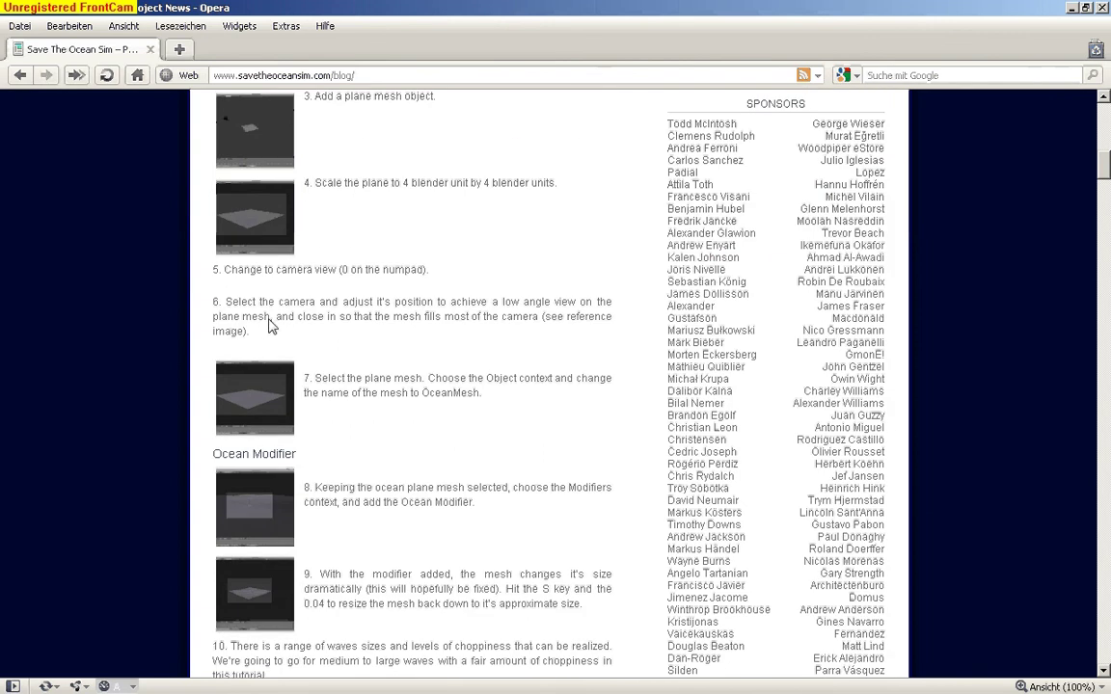
pyautogui.scroll(-3, 413, 499)
pyautogui.scroll(-3, 412, 499)
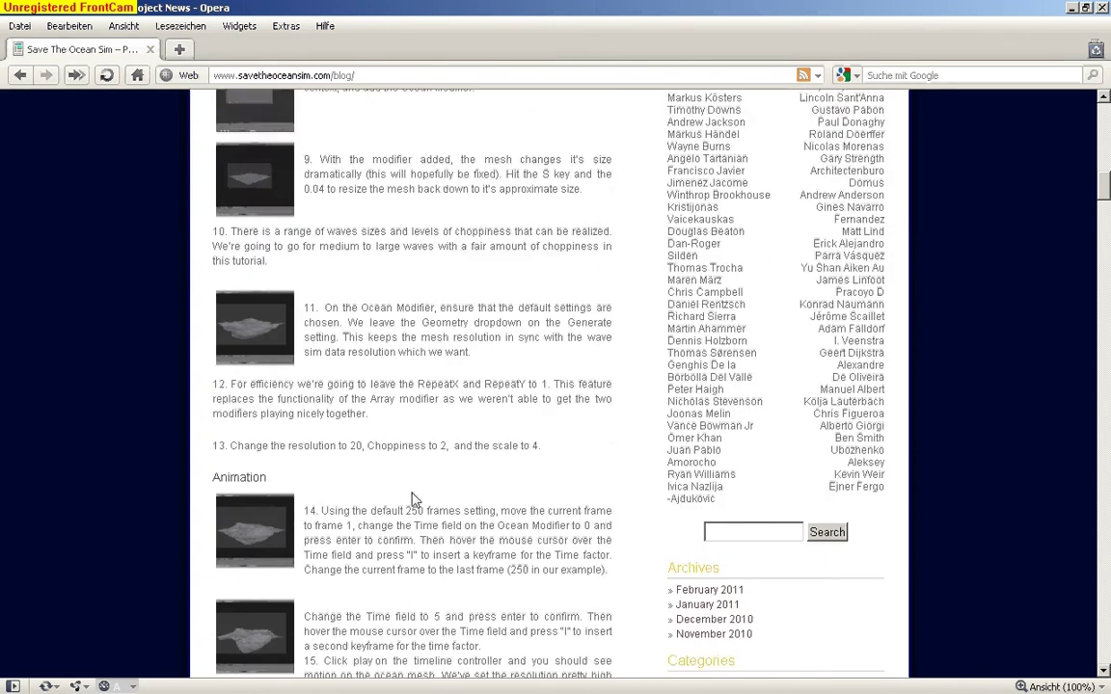
pyautogui.scroll(-3, 413, 500)
pyautogui.scroll(-5, 412, 500)
pyautogui.scroll(-2, 413, 500)
pyautogui.scroll(-5, 413, 499)
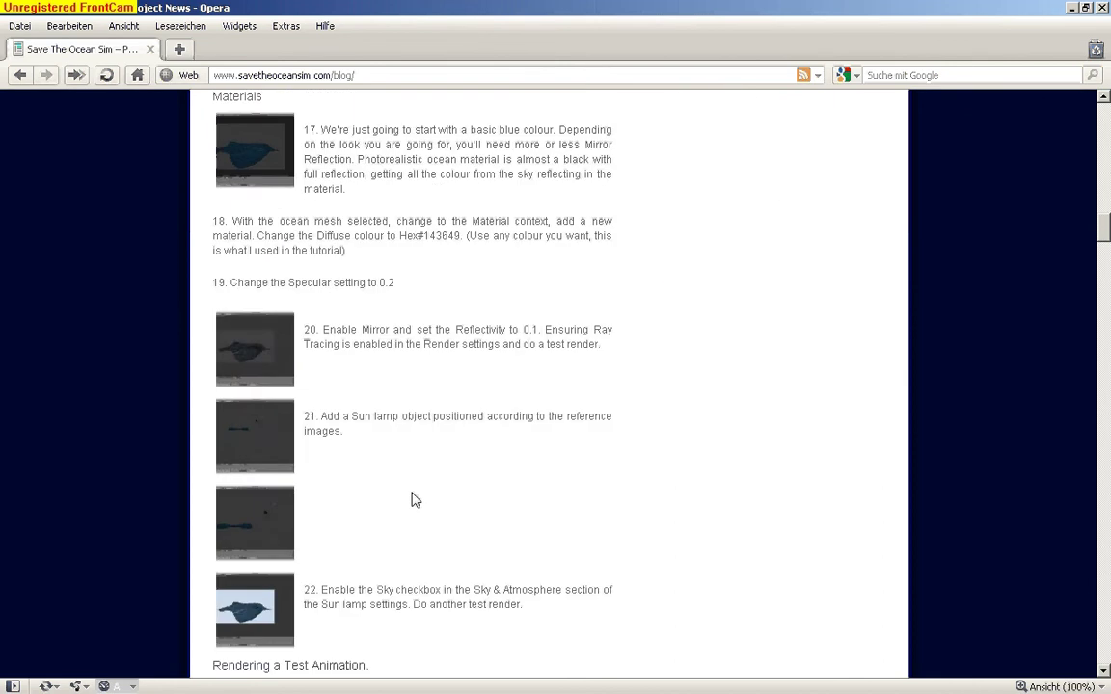
pyautogui.scroll(-8, 413, 499)
pyautogui.scroll(-5, 412, 499)
pyautogui.scroll(-1, 413, 499)
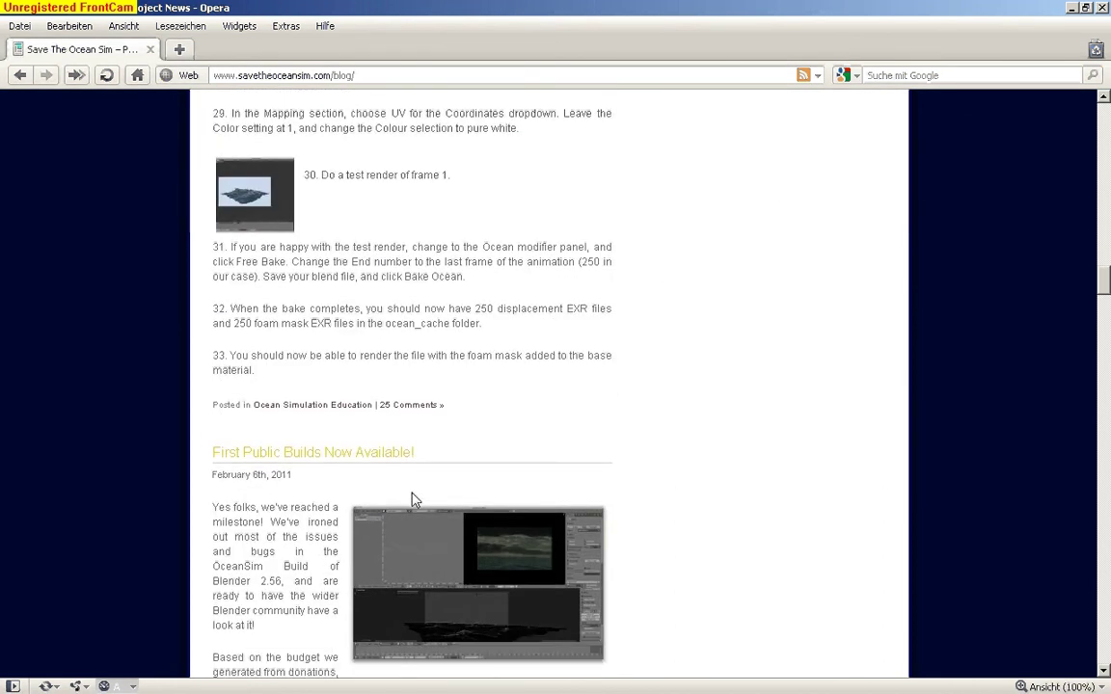
pyautogui.scroll(-5, 413, 499)
pyautogui.scroll(-7, 413, 499)
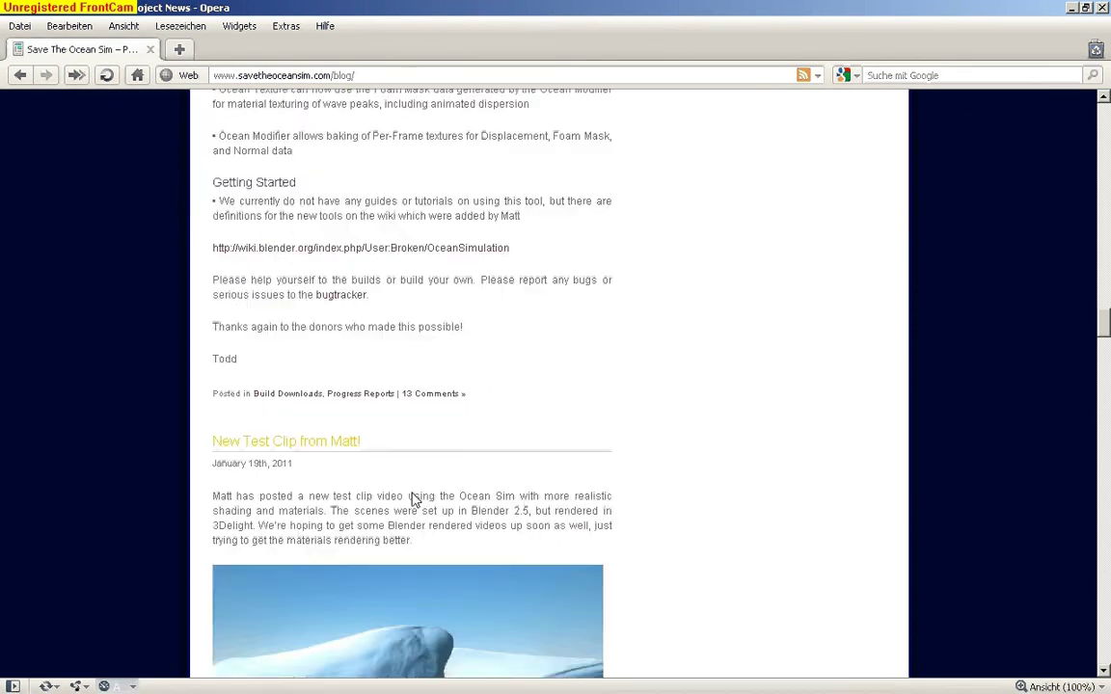
pyautogui.scroll(-4, 413, 499)
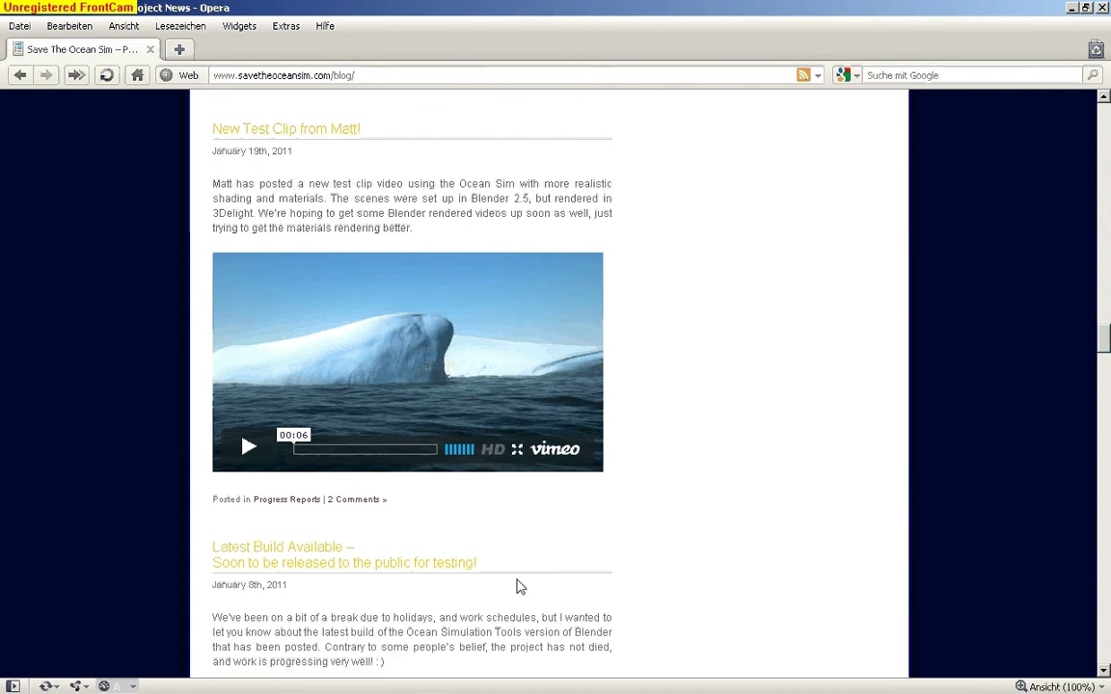
pyautogui.scroll(-5, 518, 586)
pyautogui.scroll(-2, 517, 586)
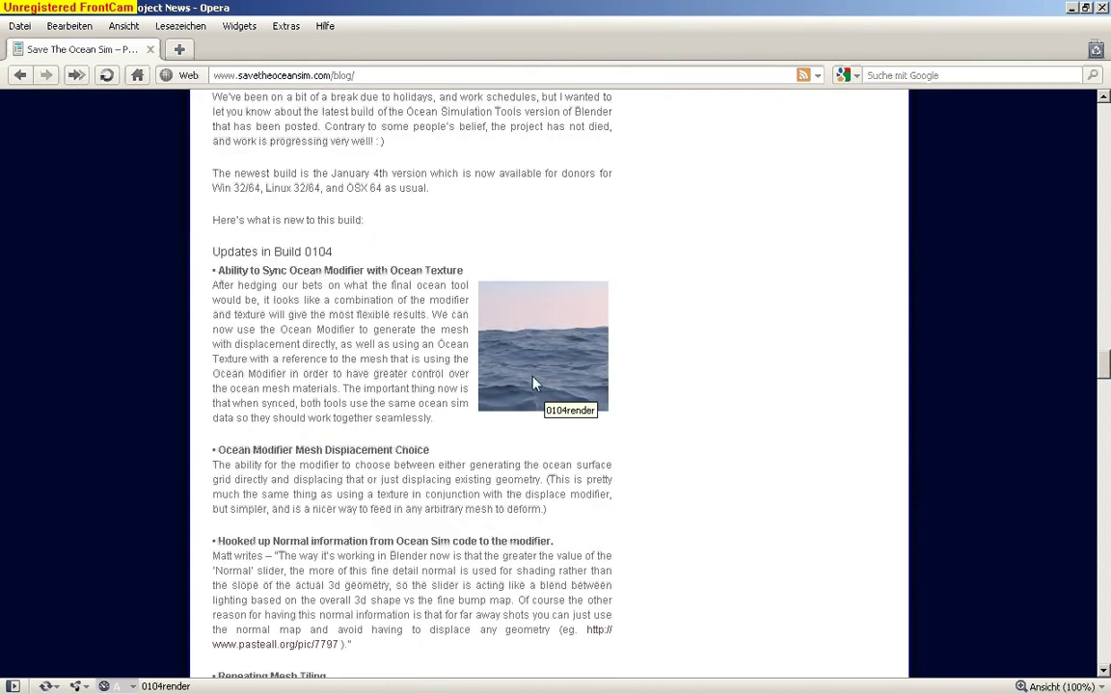
# Scroll down through the older blog posts, including Installation Help from Users.
pyautogui.scroll(6, 538, 384)
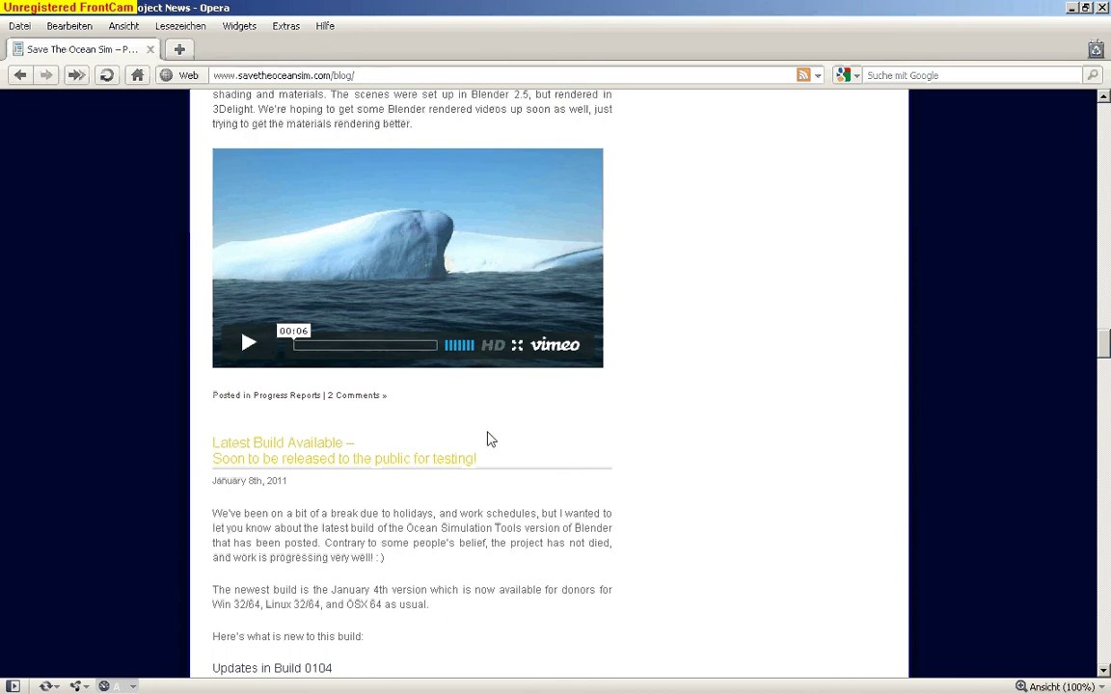
pyautogui.scroll(-3, 486, 440)
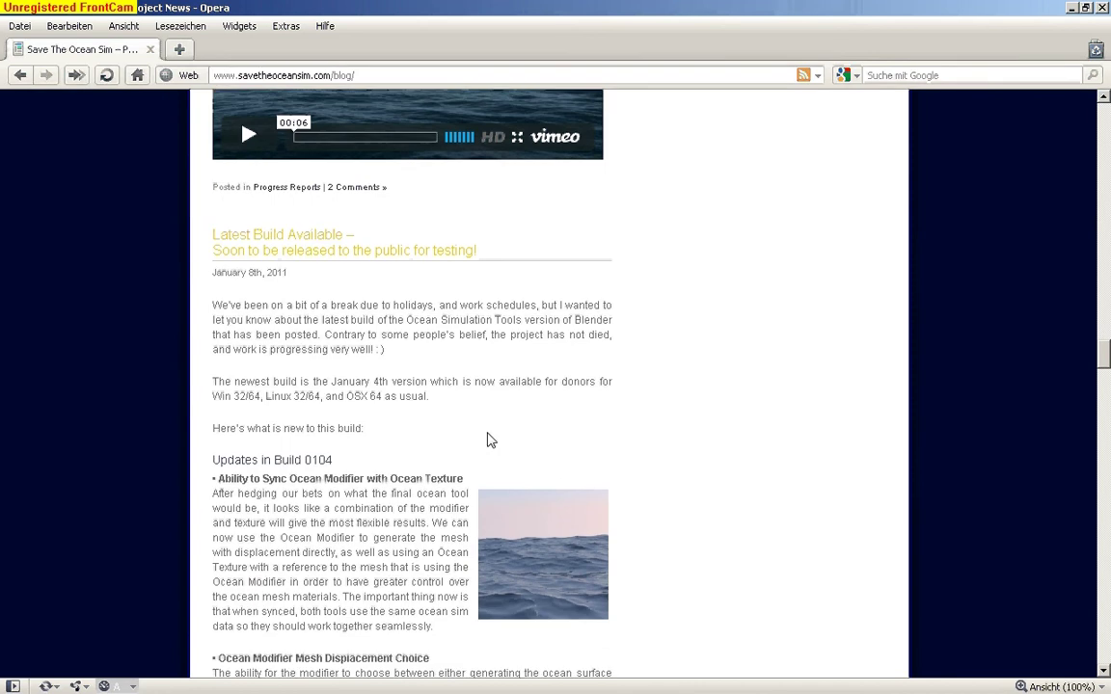
pyautogui.scroll(-4, 487, 440)
pyautogui.scroll(-4, 487, 440)
pyautogui.scroll(-3, 489, 439)
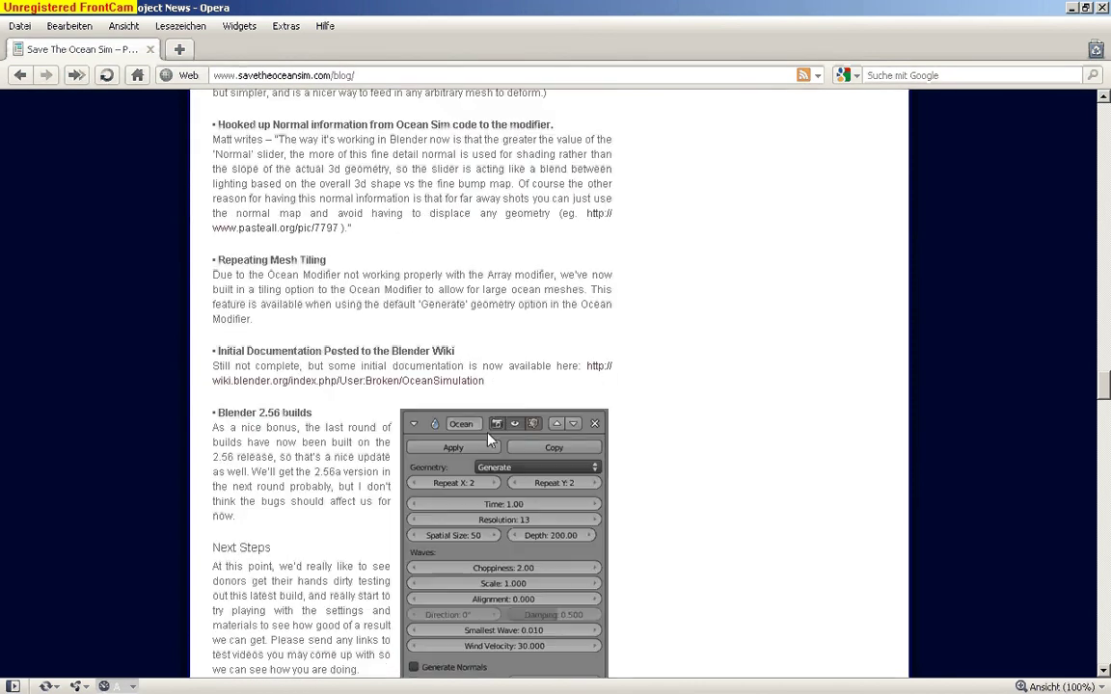
pyautogui.scroll(-2, 488, 439)
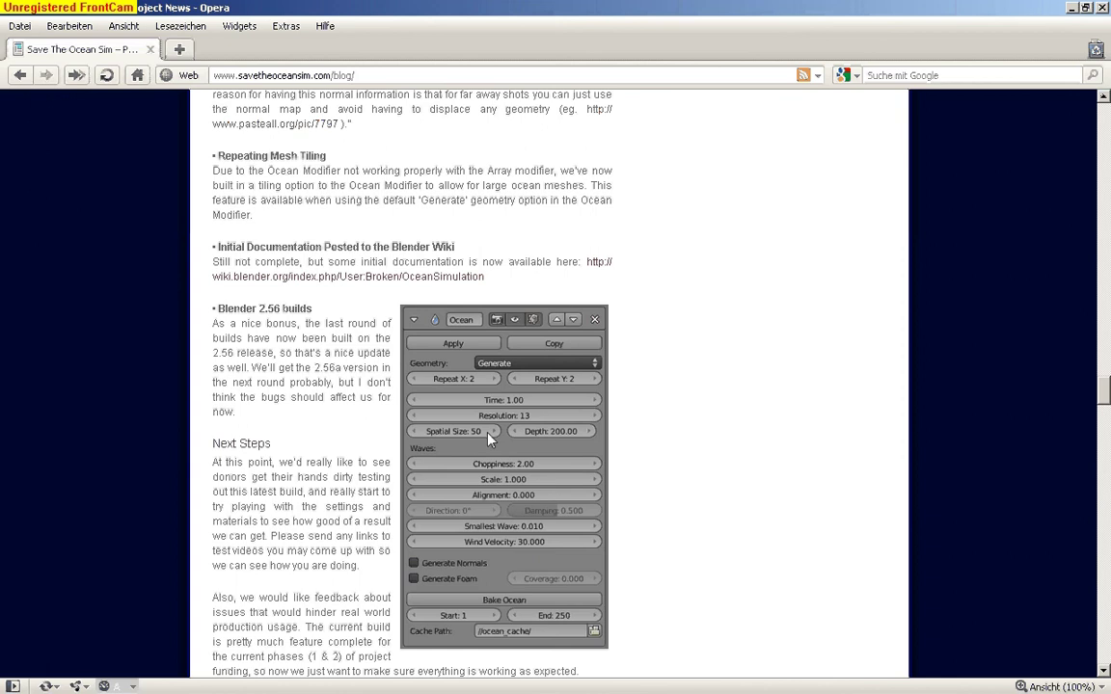
pyautogui.scroll(-1, 489, 439)
pyautogui.scroll(-7, 489, 439)
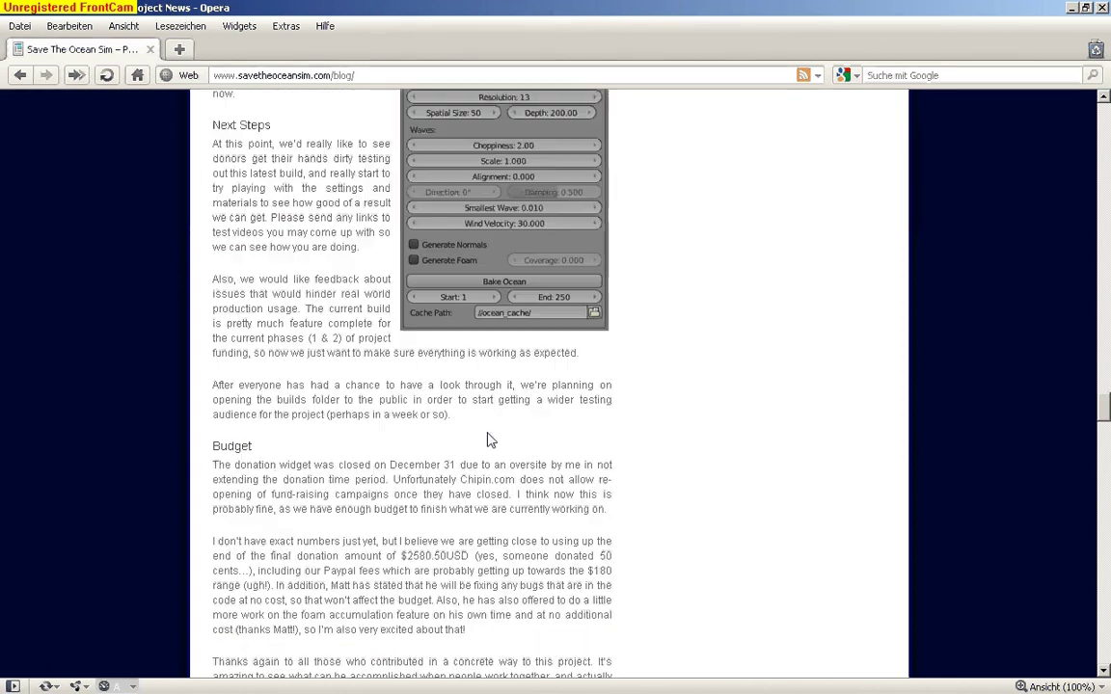
pyautogui.scroll(-4, 489, 439)
pyautogui.scroll(-6, 489, 440)
pyautogui.scroll(-10, 489, 440)
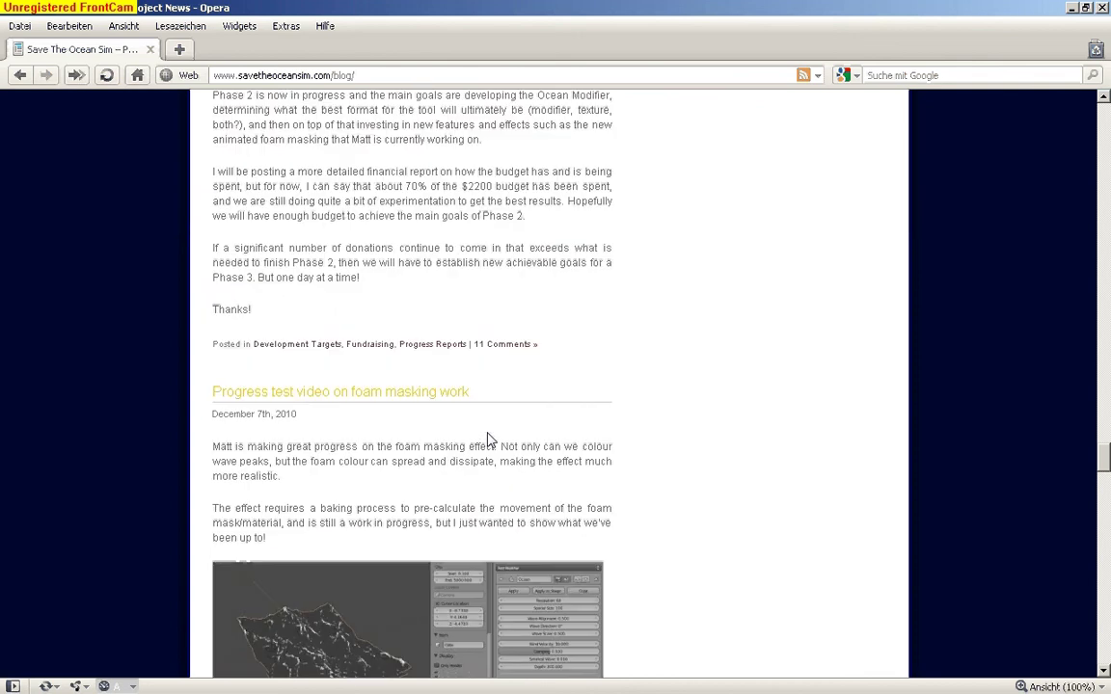
pyautogui.scroll(-3, 489, 440)
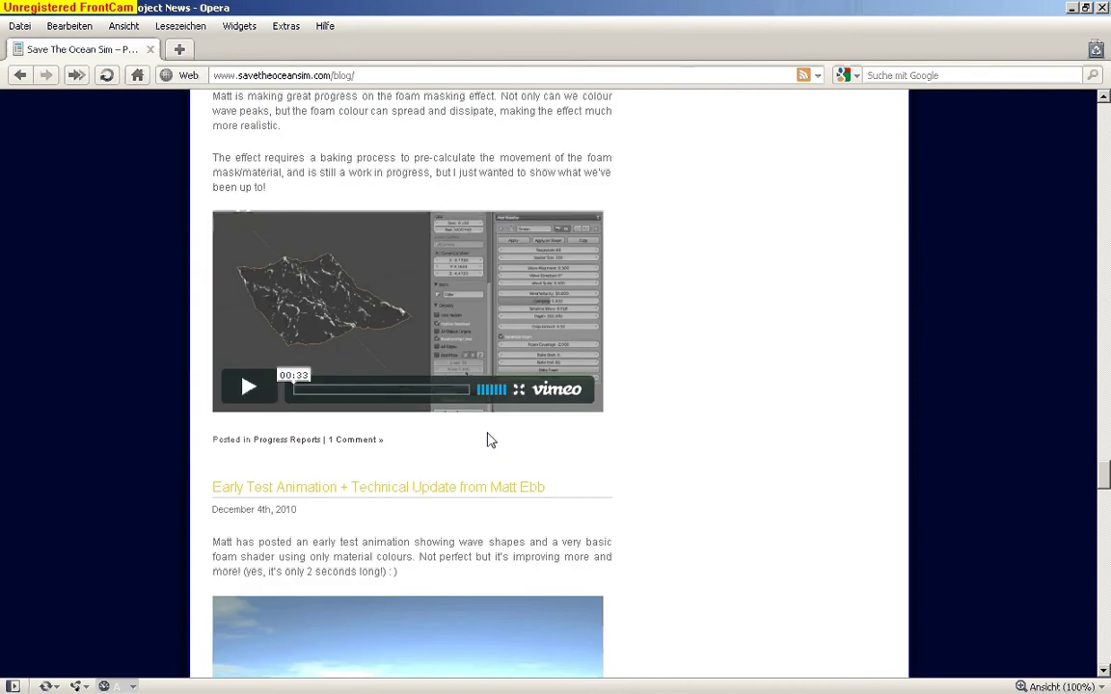
pyautogui.scroll(-3, 489, 440)
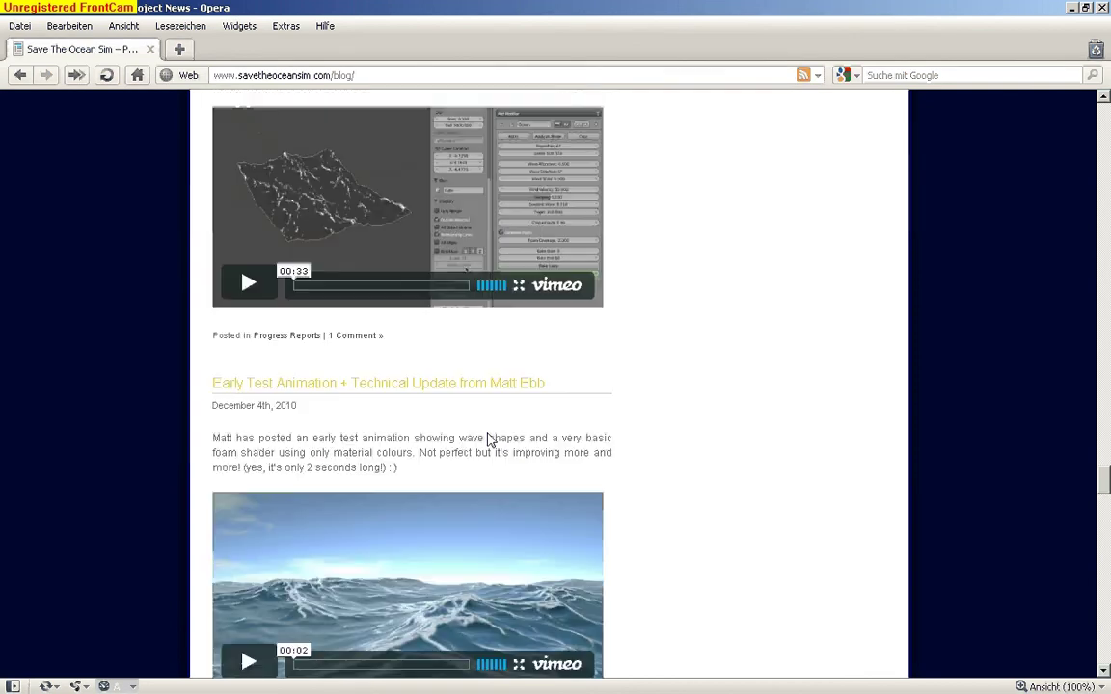
pyautogui.scroll(-6, 489, 440)
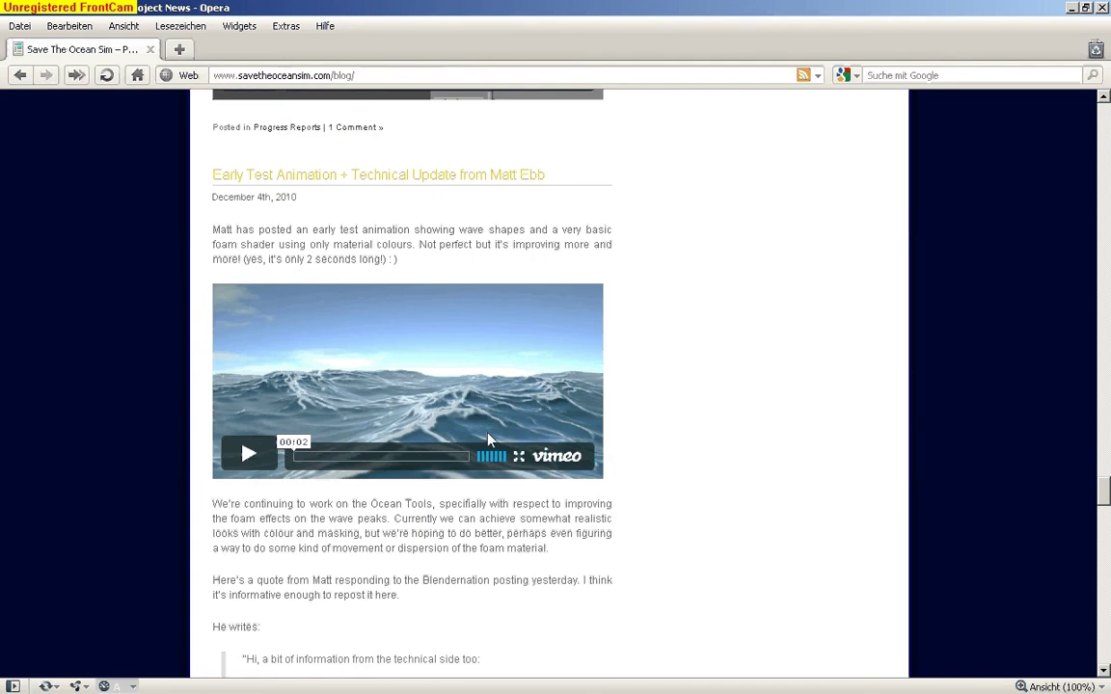
pyautogui.scroll(-6, 489, 440)
pyautogui.scroll(-4, 489, 440)
pyautogui.scroll(-6, 489, 440)
pyautogui.scroll(-6, 489, 440)
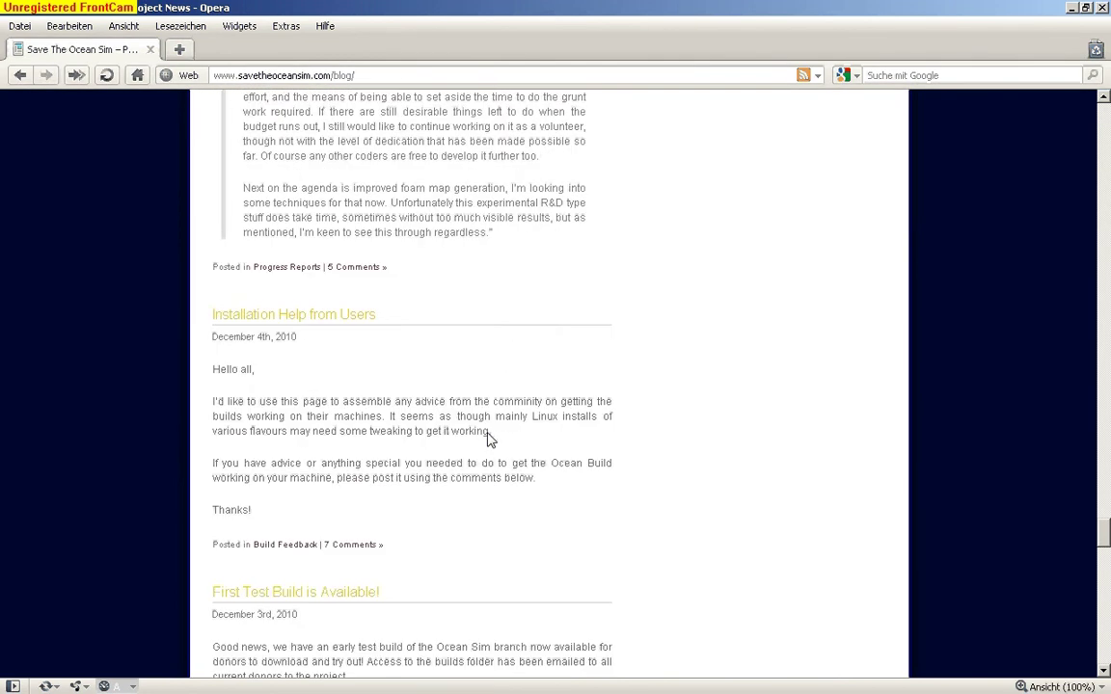
pyautogui.scroll(-5, 488, 439)
pyautogui.scroll(-2, 489, 439)
pyautogui.scroll(-6, 489, 440)
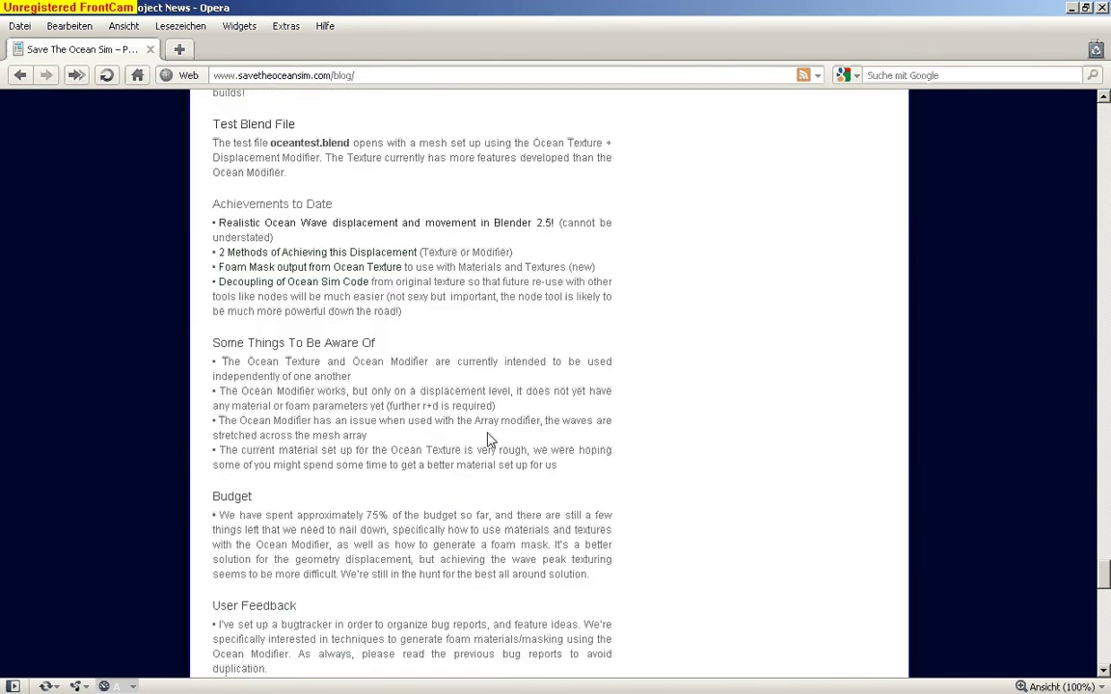
pyautogui.scroll(-3, 489, 439)
pyautogui.scroll(-5, 489, 440)
# Scroll back up to the QuickStart tutorial's Materials steps 16–21.
pyautogui.scroll(6, 489, 439)
pyautogui.scroll(4, 489, 440)
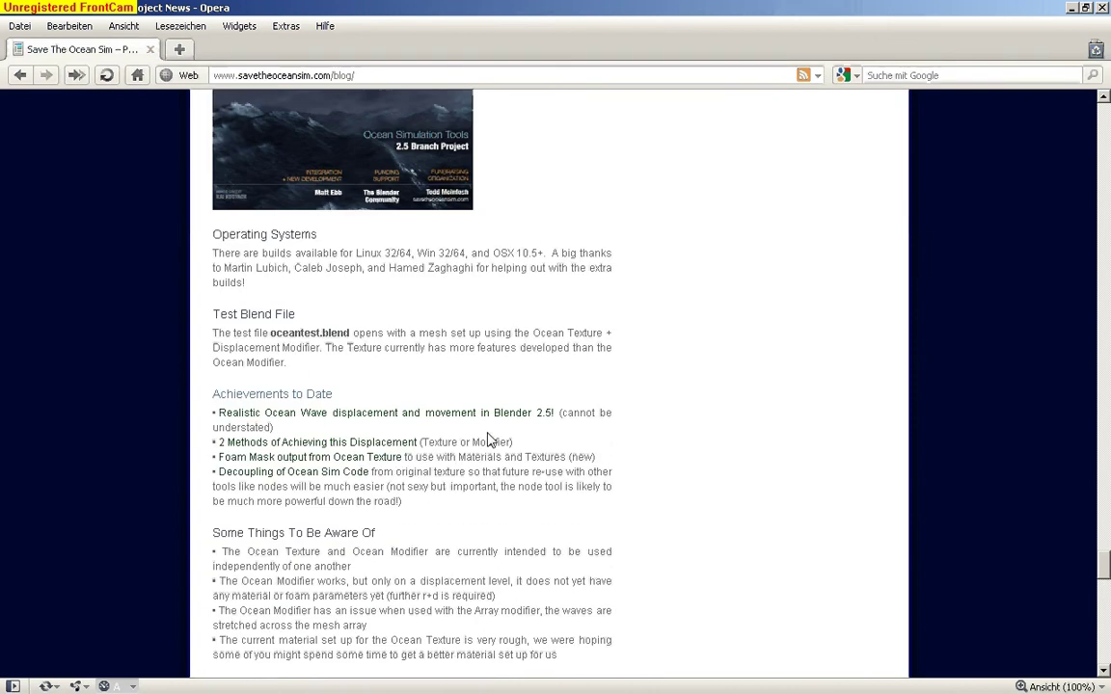
pyautogui.scroll(5, 489, 440)
pyautogui.scroll(8, 602, 317)
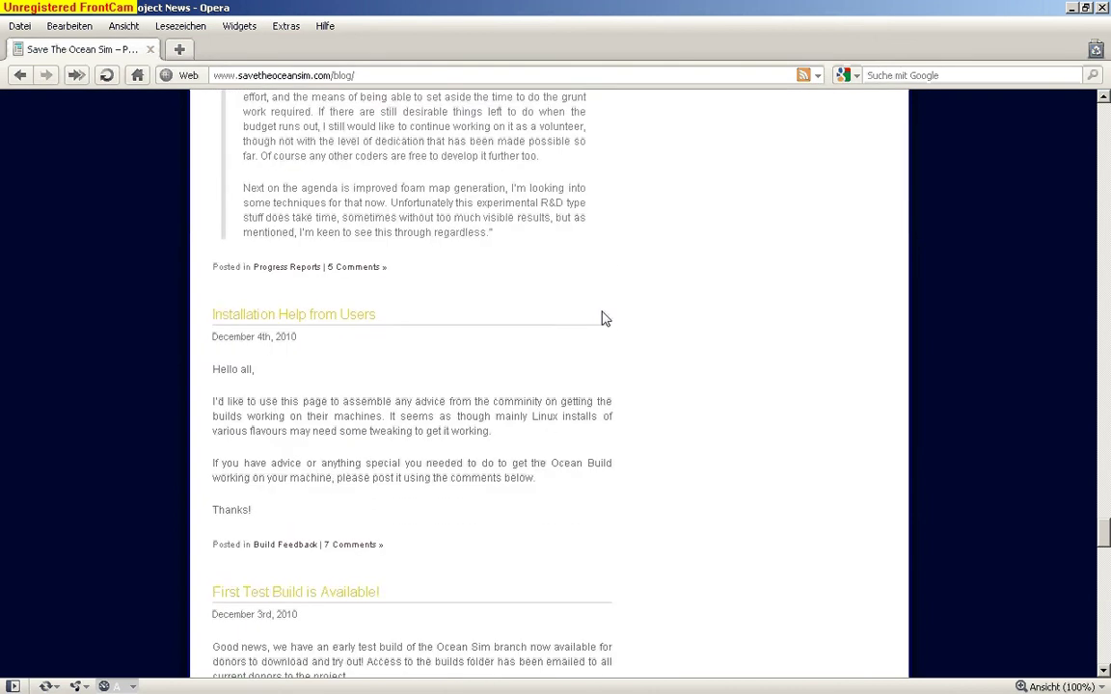
pyautogui.scroll(5, 603, 318)
pyautogui.scroll(1, 620, 317)
pyautogui.scroll(8, 620, 317)
pyautogui.scroll(8, 620, 319)
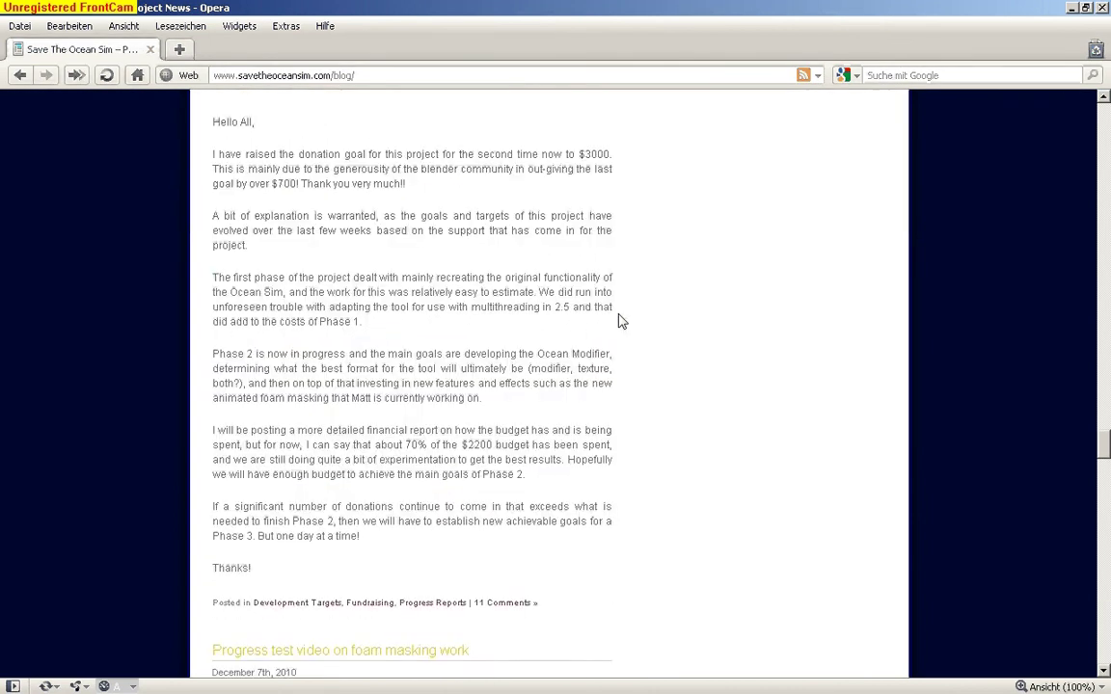
pyautogui.scroll(8, 620, 319)
pyautogui.scroll(8, 619, 319)
pyautogui.scroll(8, 620, 319)
pyautogui.scroll(8, 620, 319)
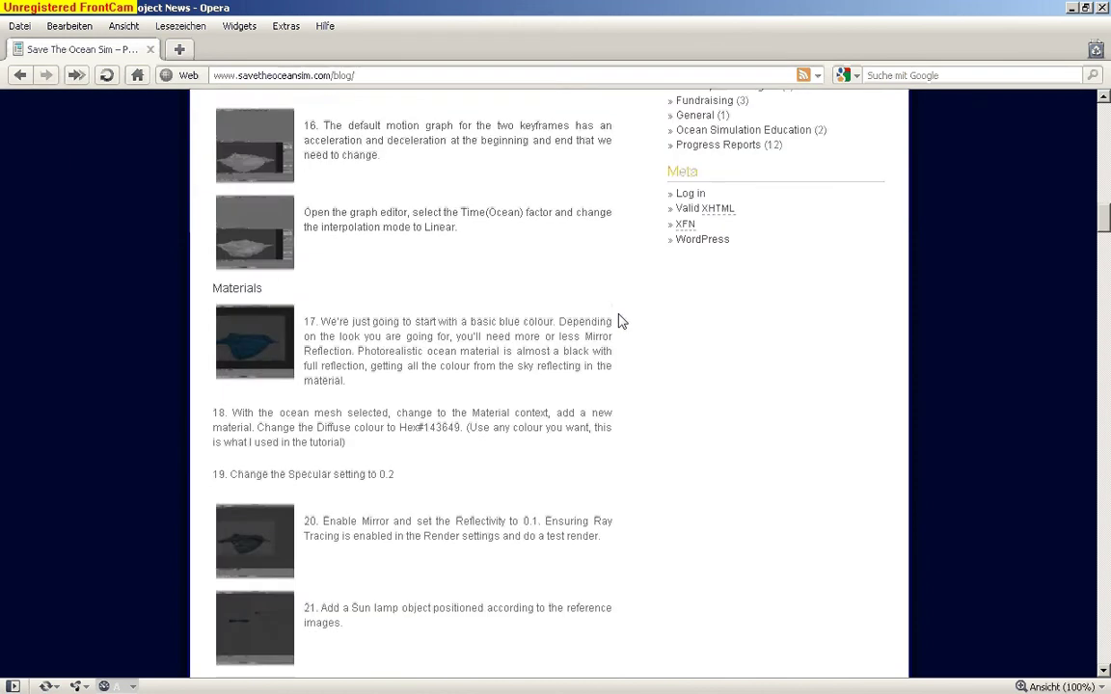
pyautogui.scroll(8, 620, 321)
pyautogui.scroll(8, 620, 322)
pyautogui.scroll(3, 620, 321)
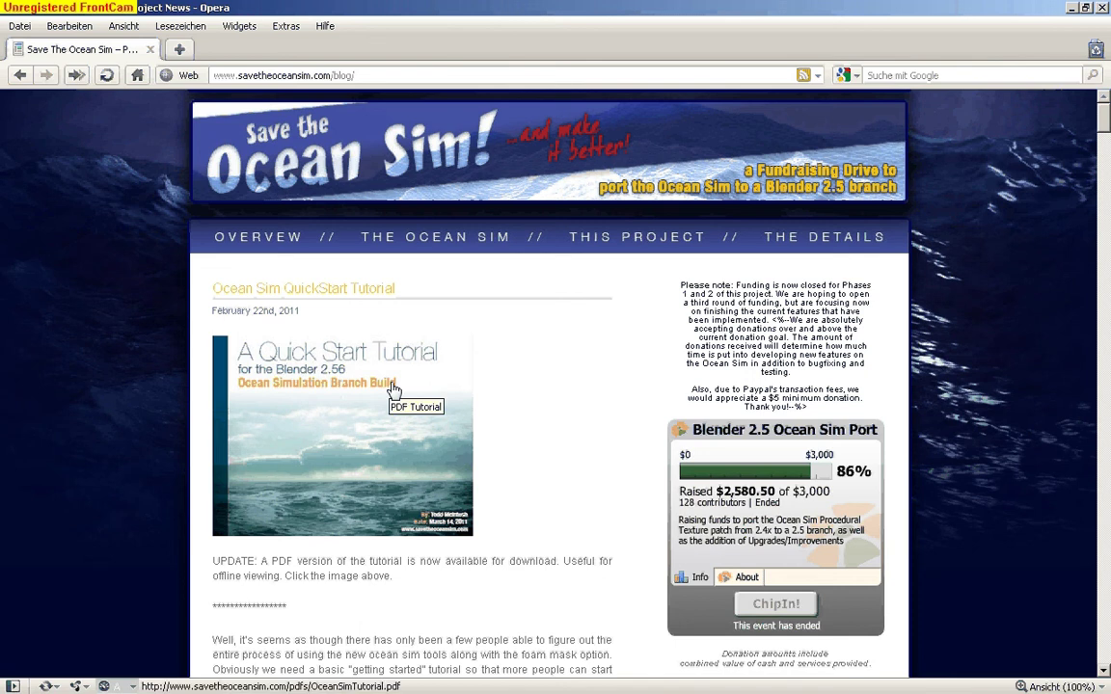
pyautogui.scroll(-4, 393, 388)
pyautogui.scroll(-5, 505, 609)
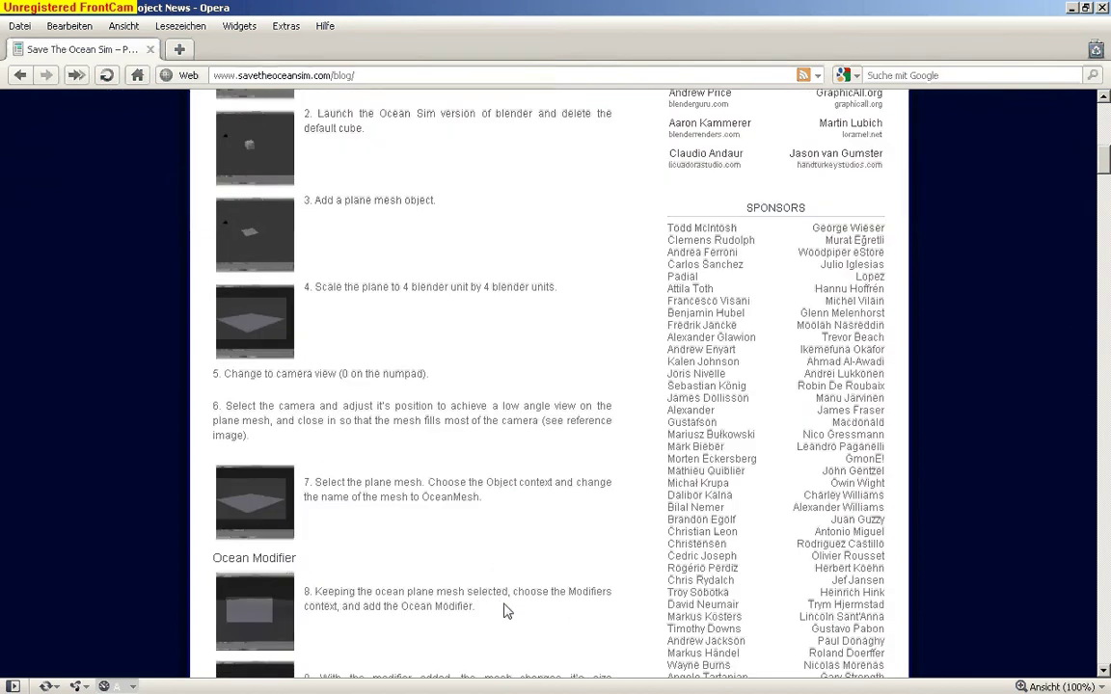
pyautogui.scroll(3, 503, 607)
pyautogui.scroll(3, 503, 607)
pyautogui.scroll(5, 506, 608)
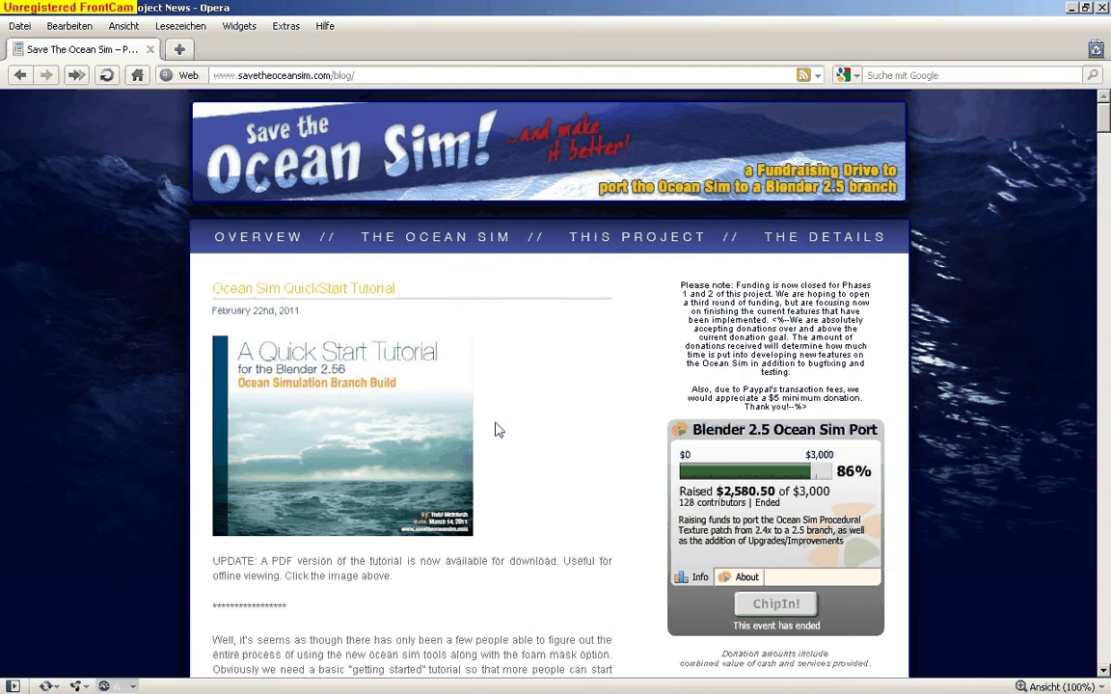
pyautogui.scroll(-5, 499, 429)
pyautogui.scroll(-1, 500, 427)
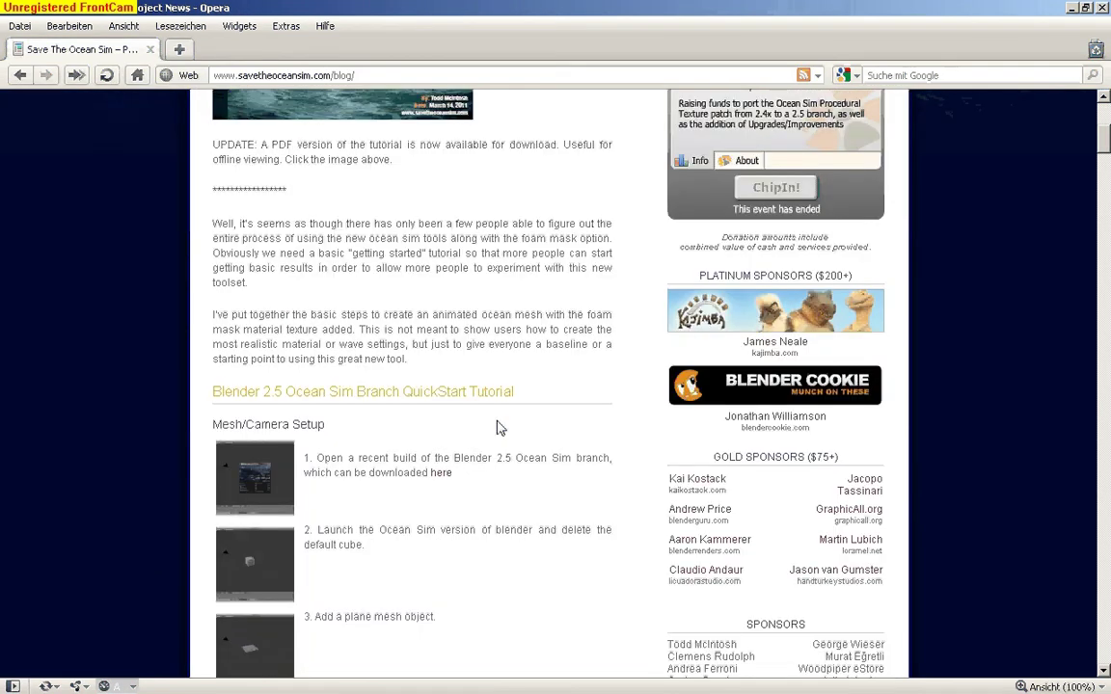
pyautogui.scroll(1, 499, 427)
pyautogui.scroll(5, 498, 427)
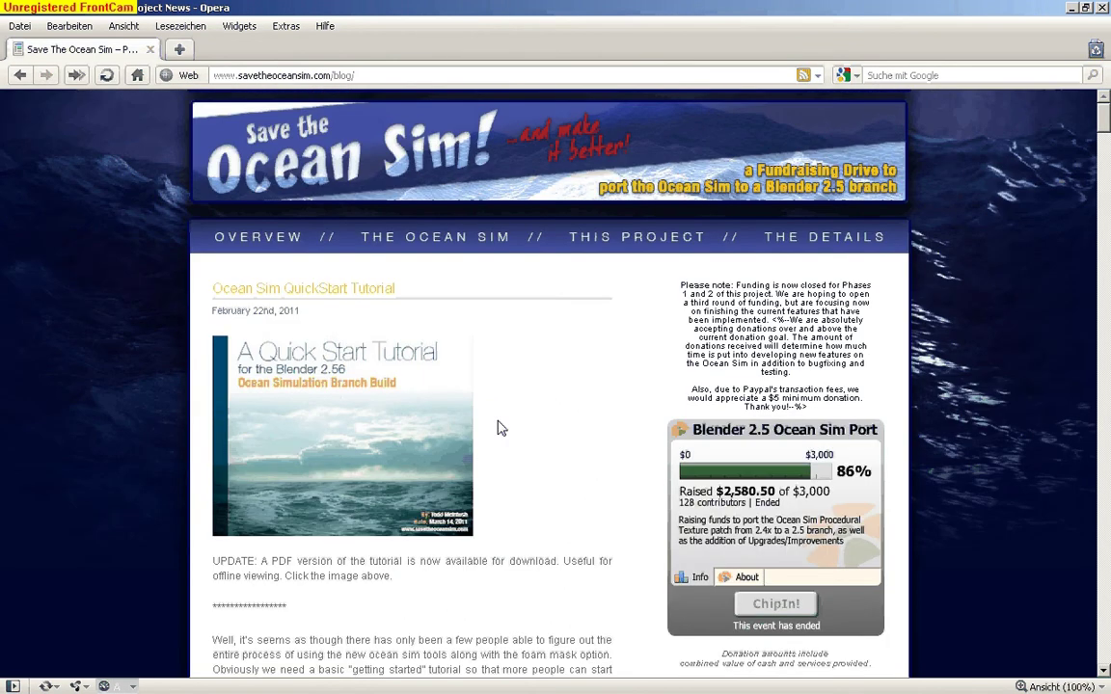
# Minimize Opera to bring forward Blender 2.56 with its Ocean Simulation Tools splash screen.
pyautogui.click(1068, 10)
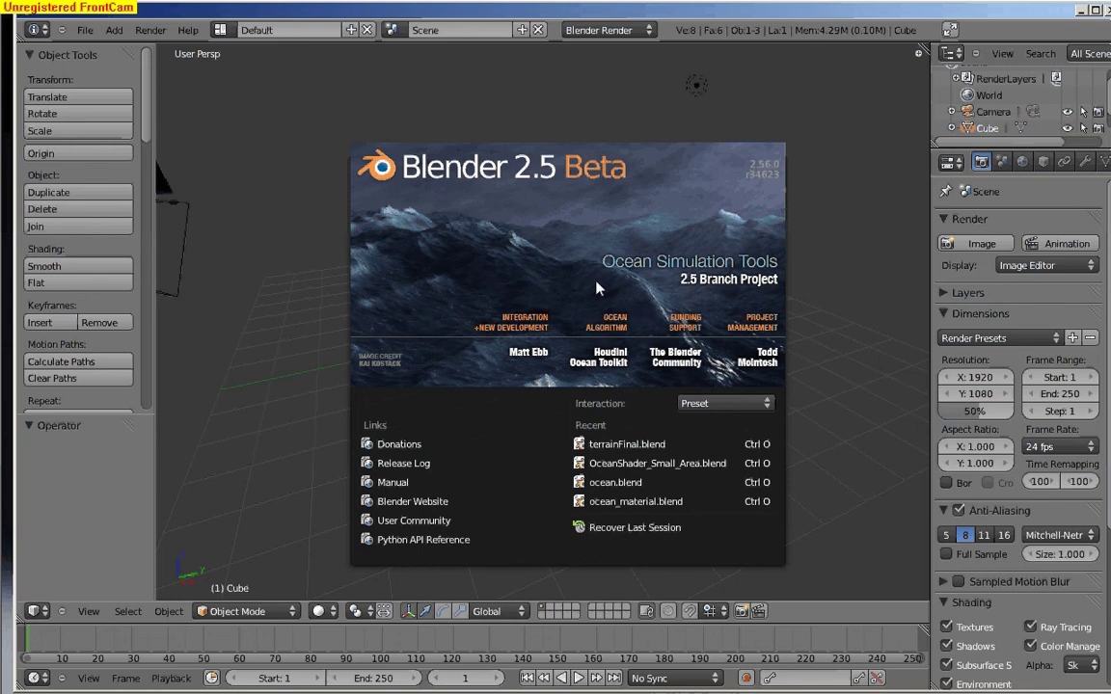
# Dismiss the splash, switch to top view, delete the default cube and add a plane at the origin.
pyautogui.click(708, 237)
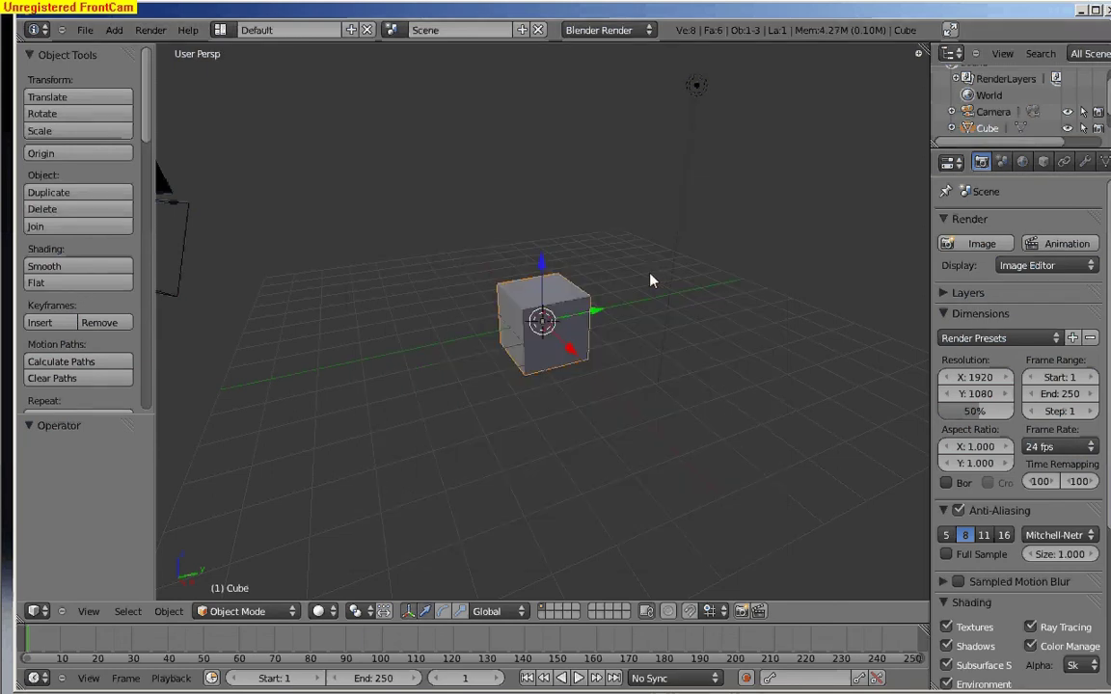
pyautogui.press('KP_7')
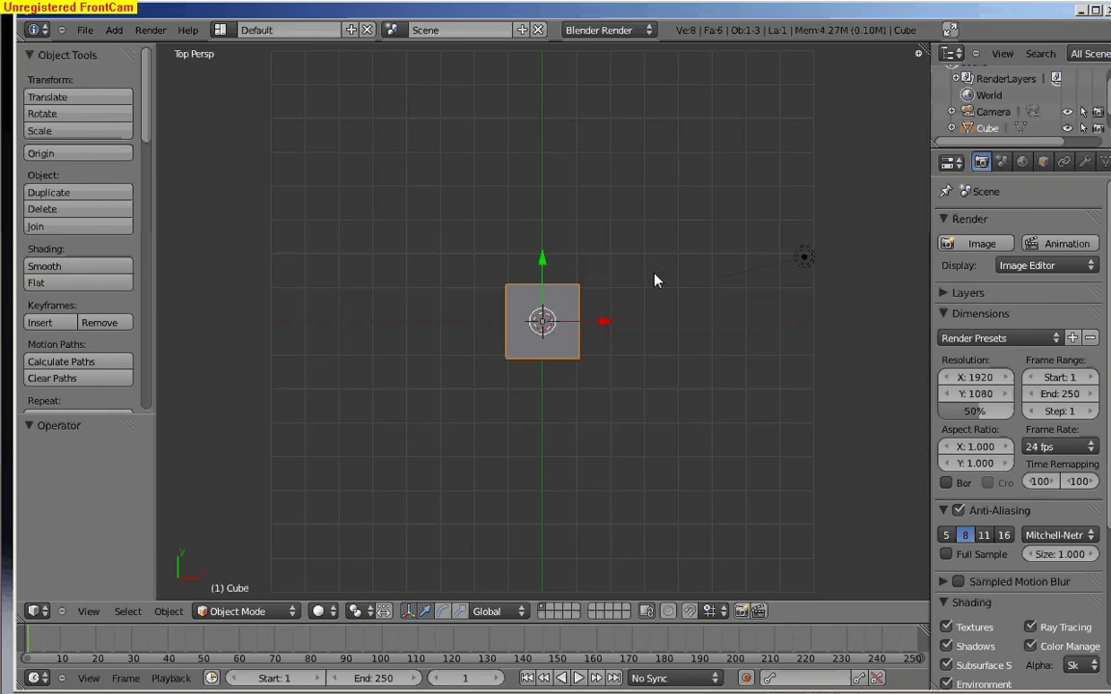
pyautogui.press('x')
pyautogui.click(655, 279)
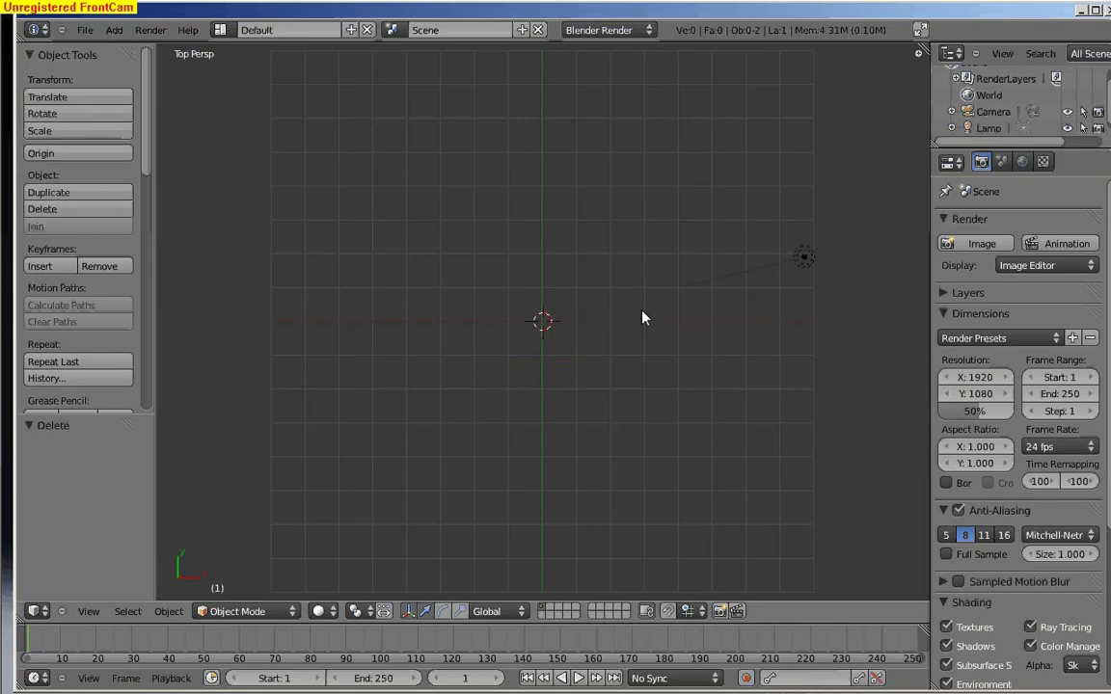
pyautogui.hotkey('shift', 'a')
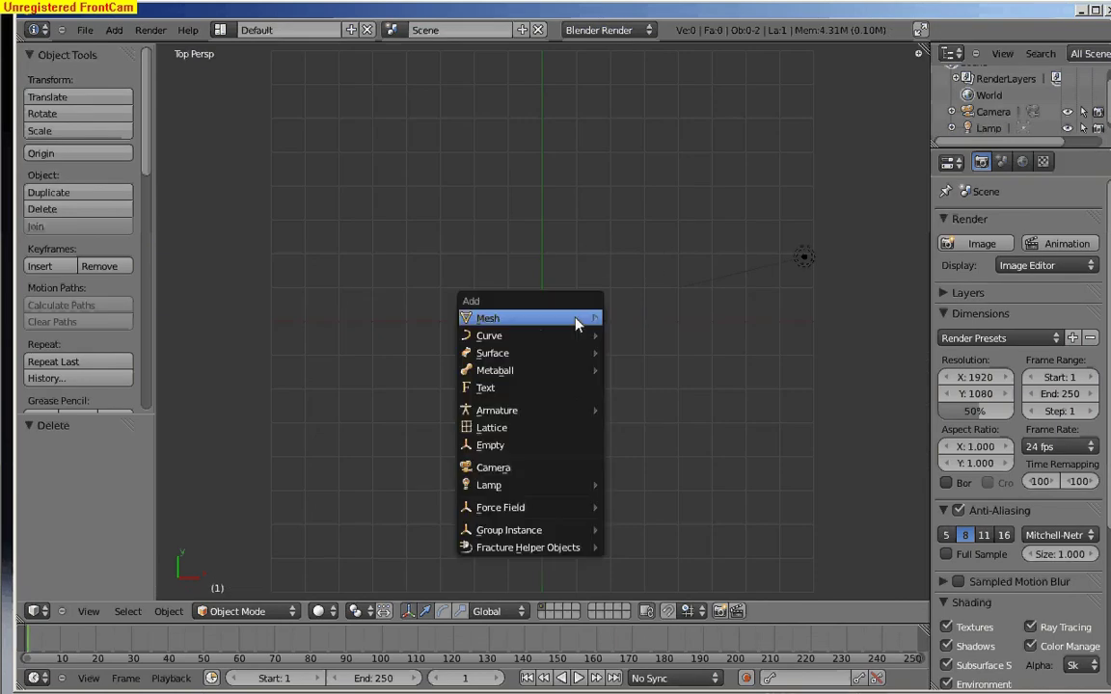
pyautogui.click(632, 201)
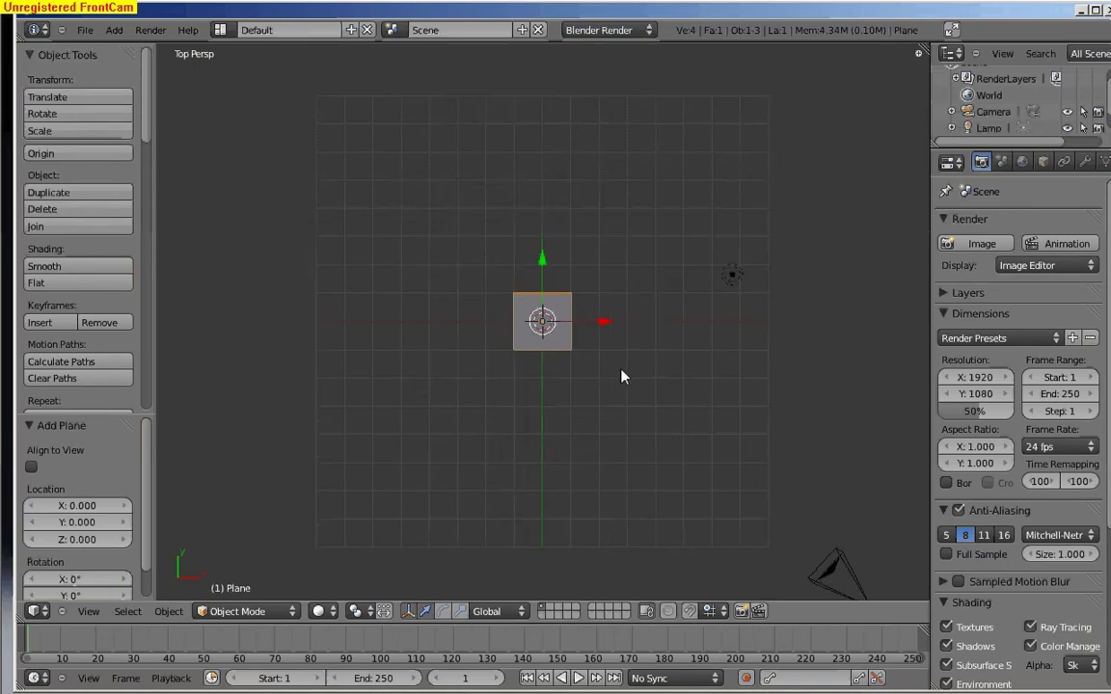
# Rename the plane to 'Wasser' and bring up the Add Modifier list in the Modifiers properties.
pyautogui.click(1043, 161)
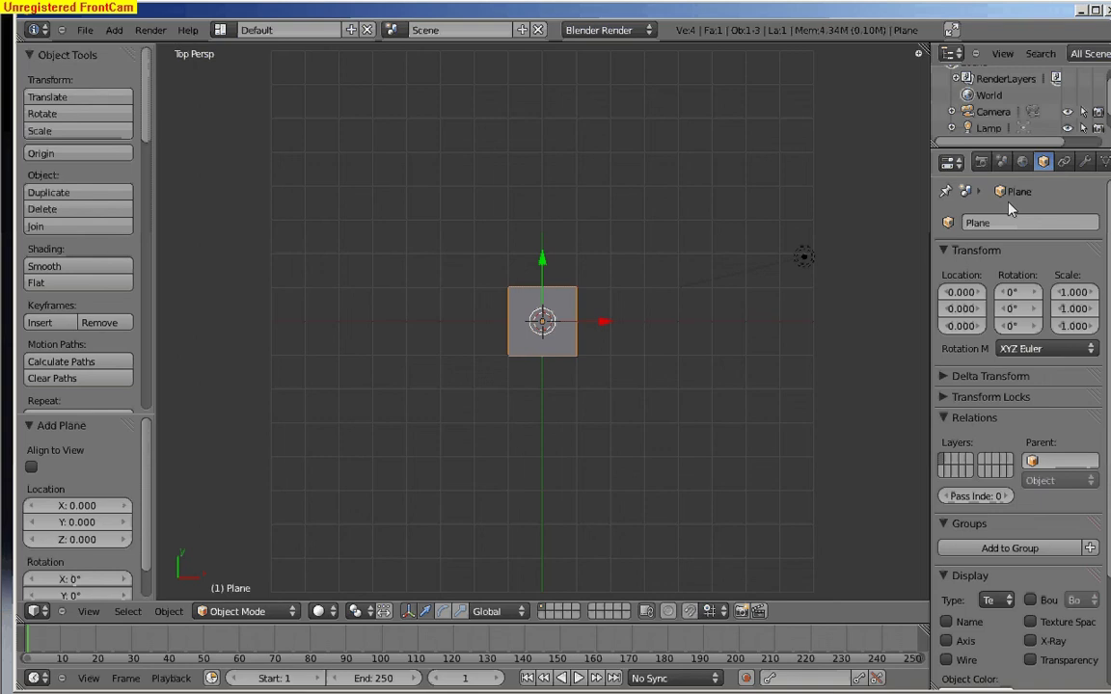
pyautogui.click(995, 220)
pyautogui.write('Wasser')
pyautogui.press('Return')
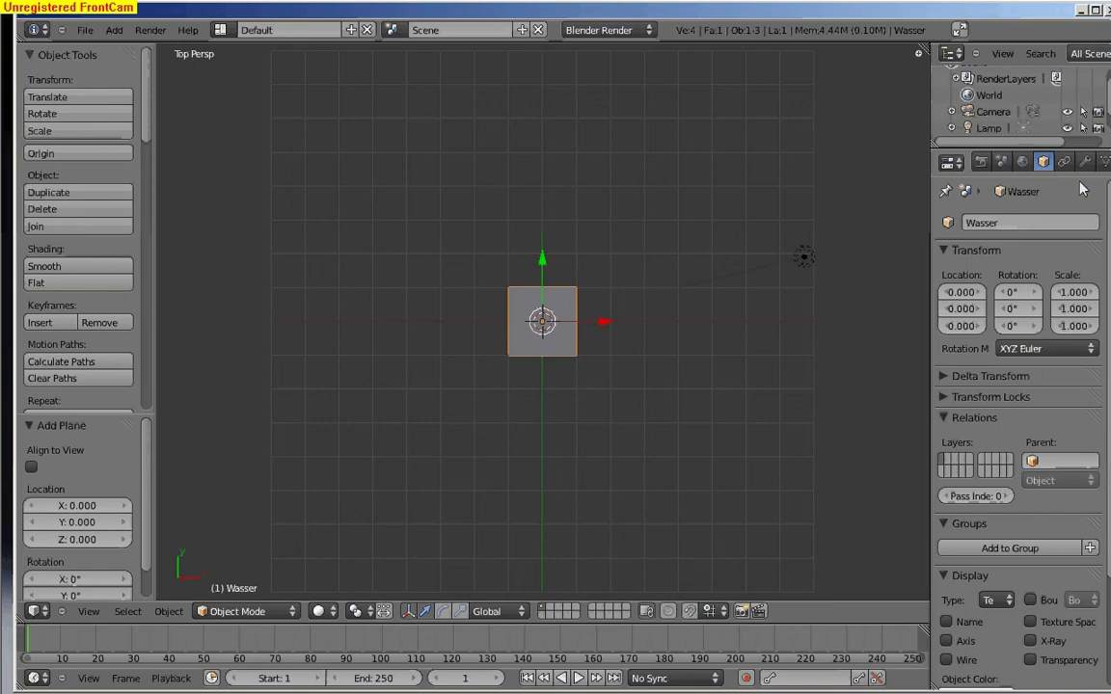
pyautogui.moveTo(1106, 165); pyautogui.dragTo(1073, 176, button='middle')
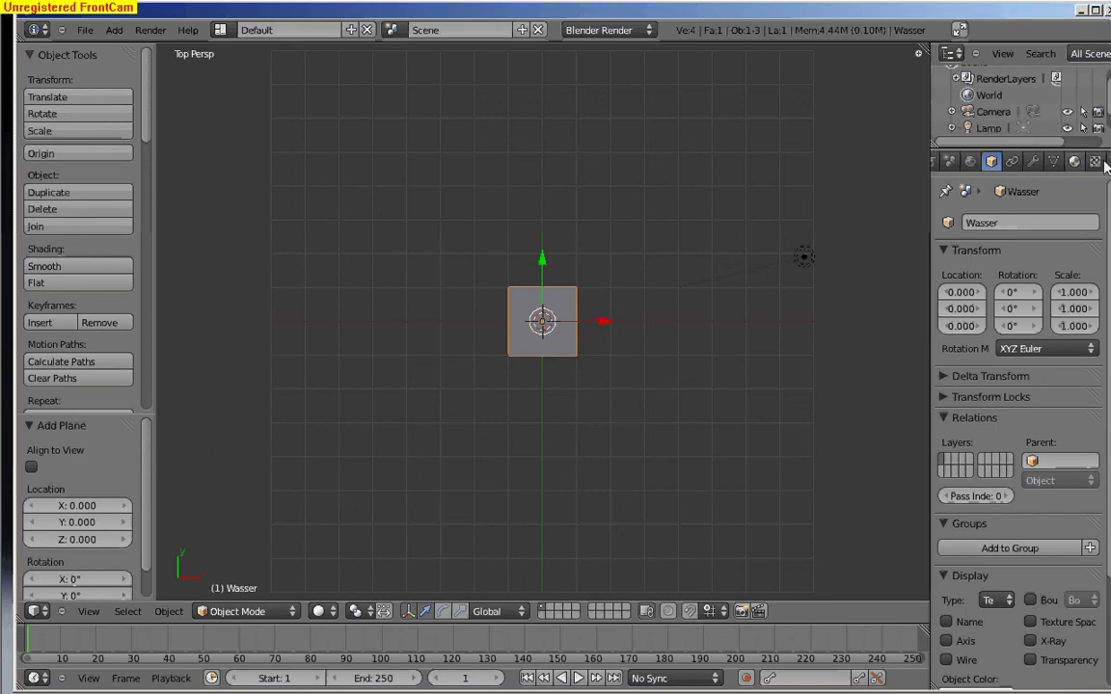
pyautogui.click(1033, 162)
pyautogui.click(1013, 243)
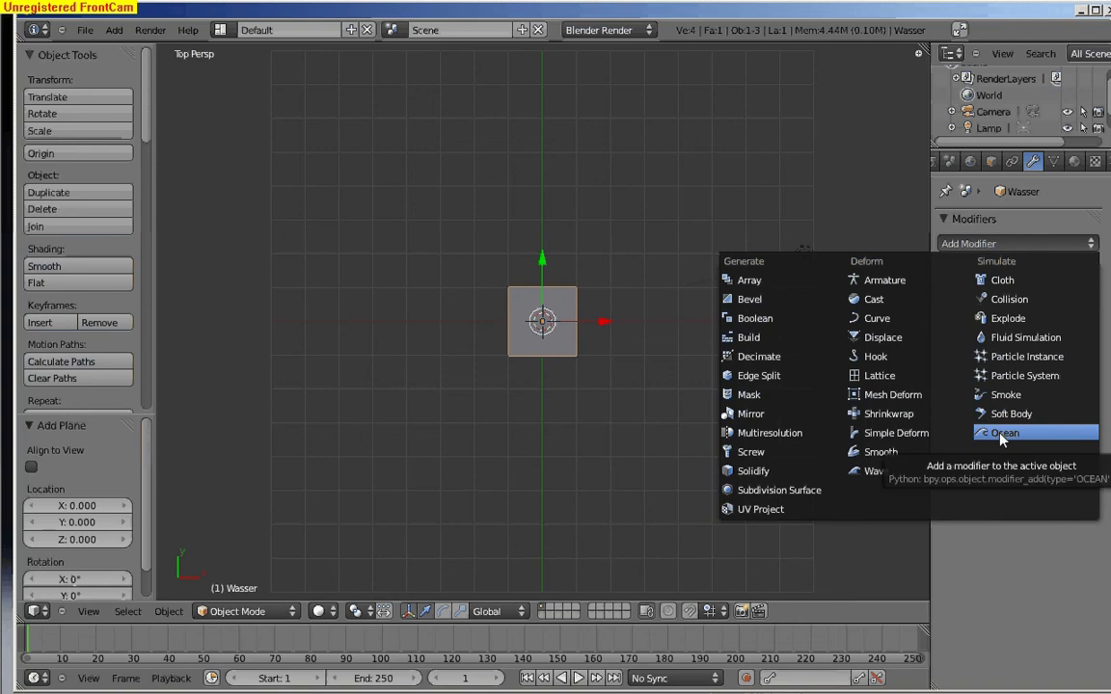
# Add an Ocean modifier to Wasser (Generate geometry, resolution 7, spatial size 50).
pyautogui.click(1001, 435)
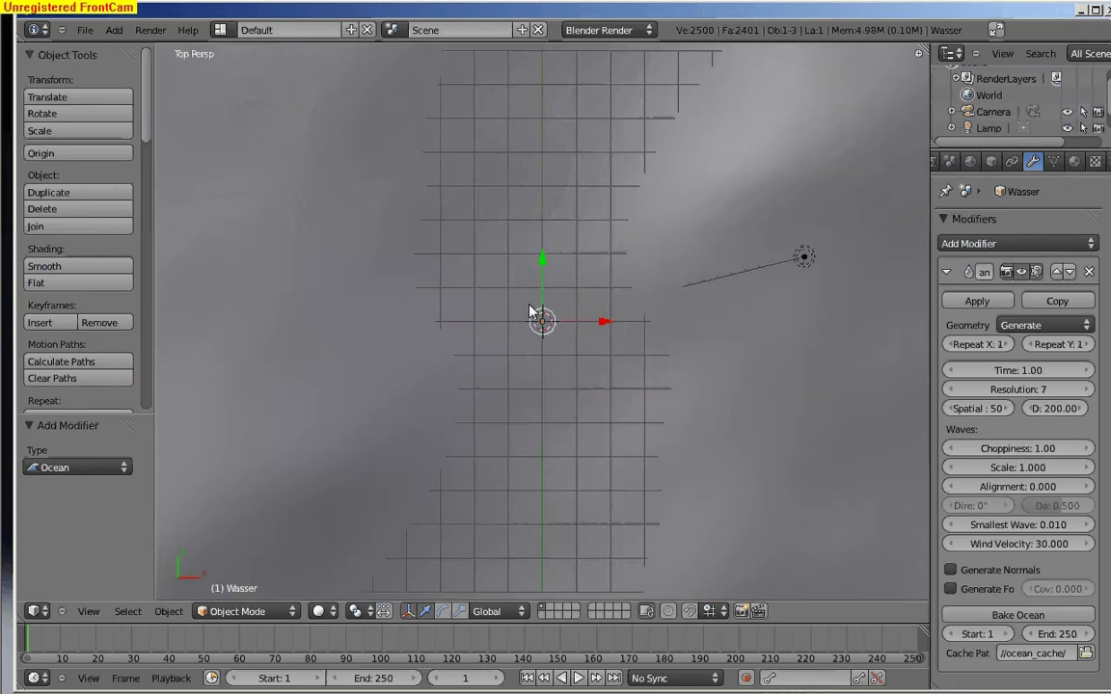
pyautogui.scroll(-2, 531, 311)
pyautogui.scroll(-4, 531, 310)
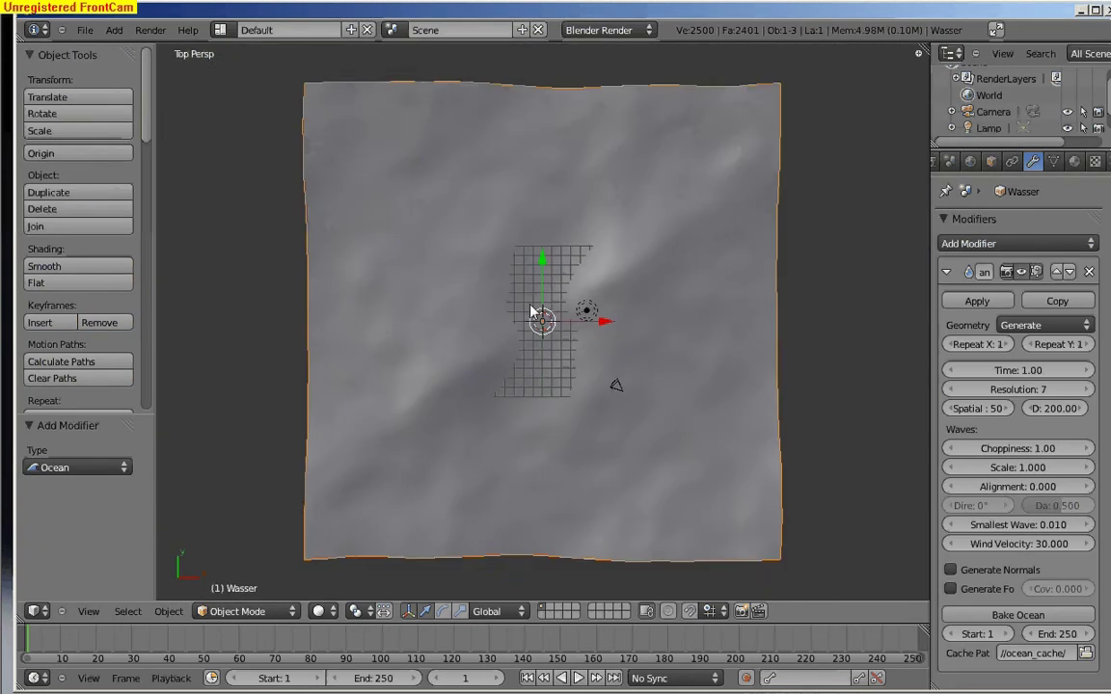
pyautogui.scroll(-1, 530, 310)
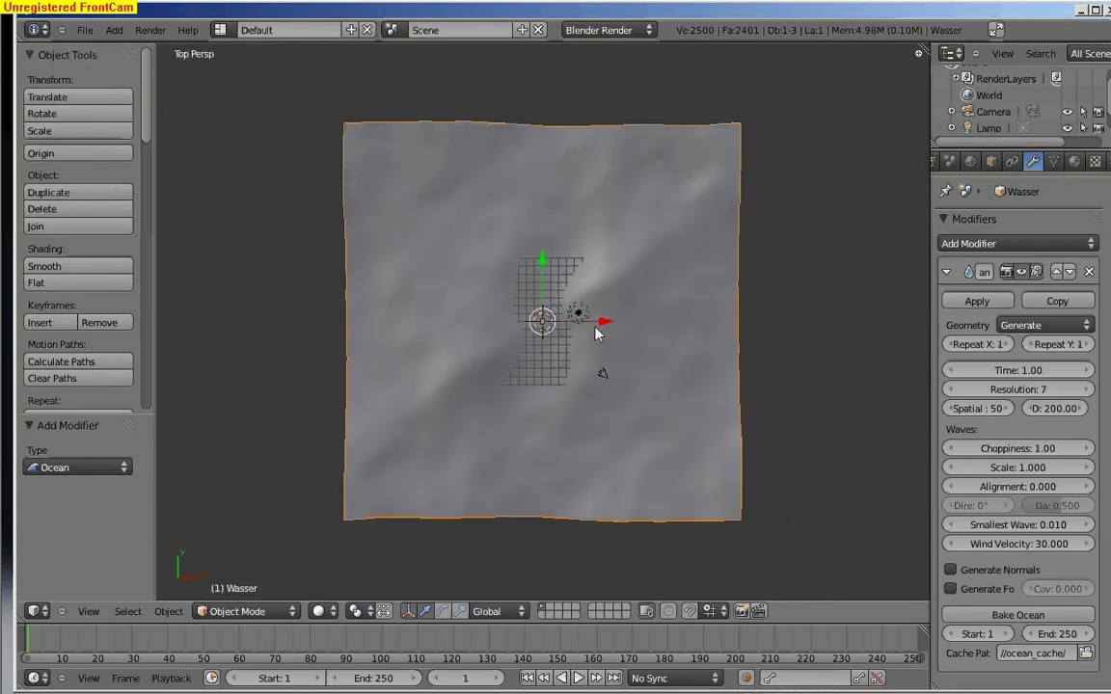
pyautogui.scroll(1, 594, 333)
pyautogui.scroll(-1, 595, 333)
# Scale the ocean plane down to 0.04 using S 0.04.
pyautogui.write('s0.04| Y: 0.04| Z: 0.04|')
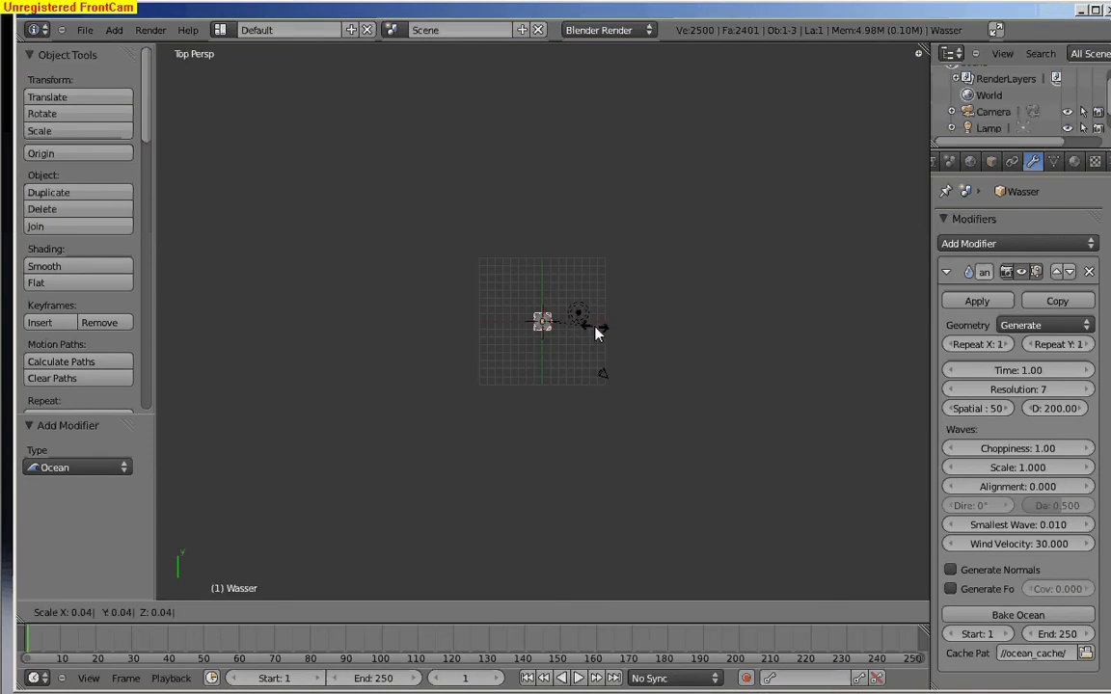
pyautogui.press('Return')
pyautogui.scroll(3, 595, 333)
pyautogui.scroll(3, 594, 333)
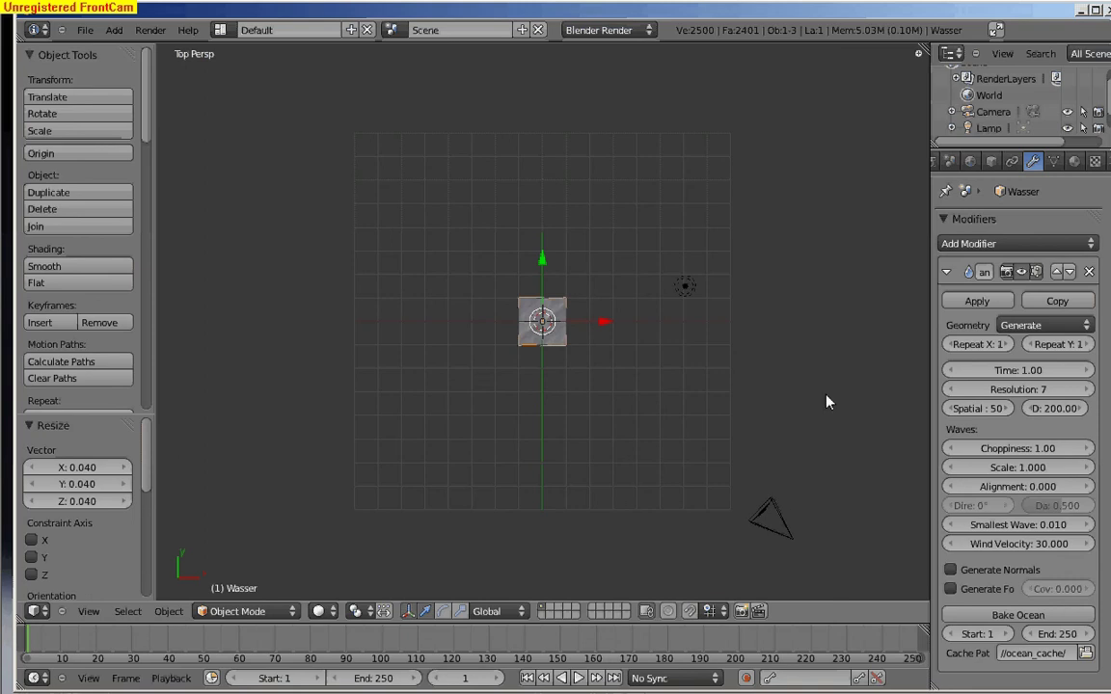
pyautogui.scroll(-2, 826, 402)
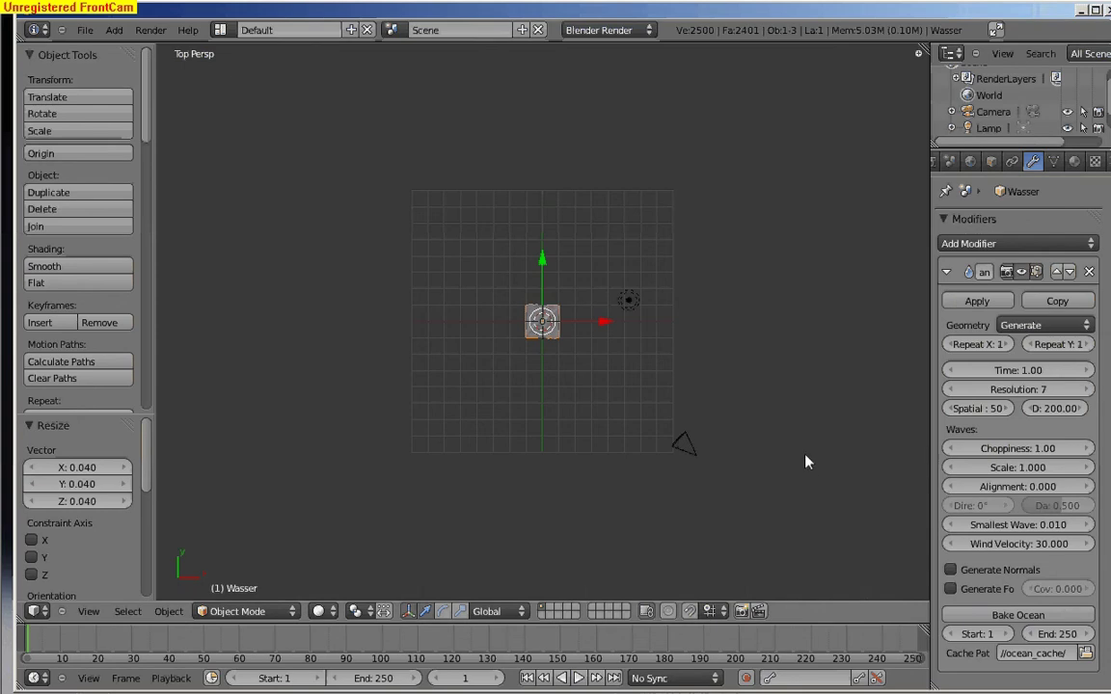
# Raise the Ocean modifier's resolution to 20.
pyautogui.scroll(4, 807, 463)
pyautogui.scroll(5, 809, 467)
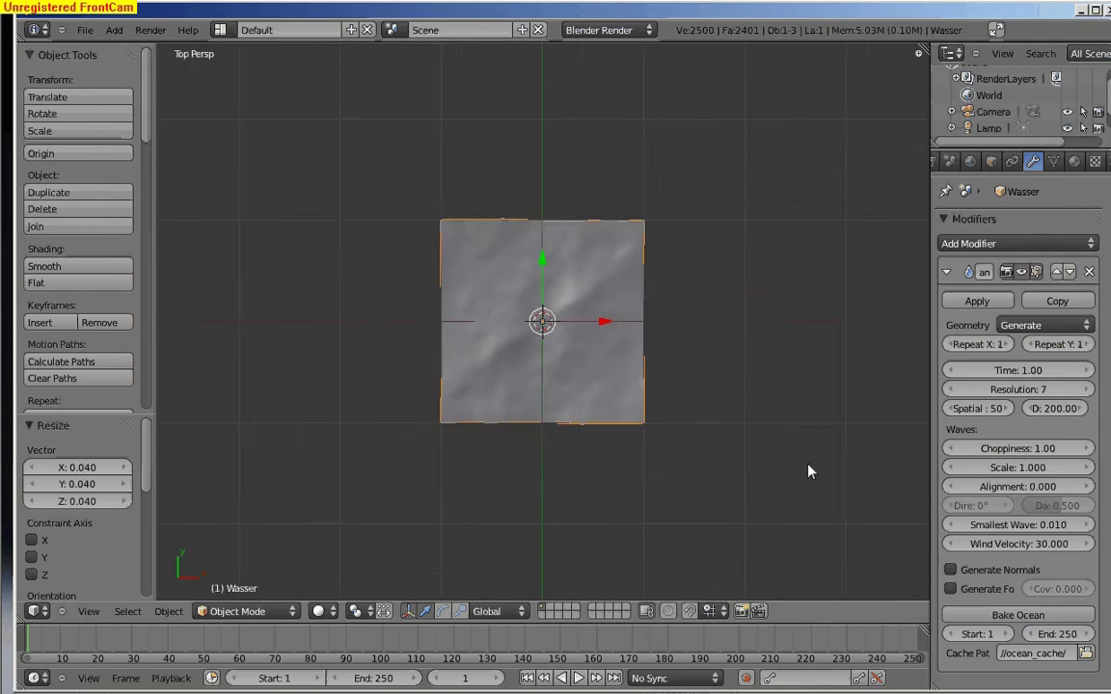
pyautogui.scroll(3, 808, 470)
pyautogui.scroll(2, 808, 471)
pyautogui.scroll(1, 808, 470)
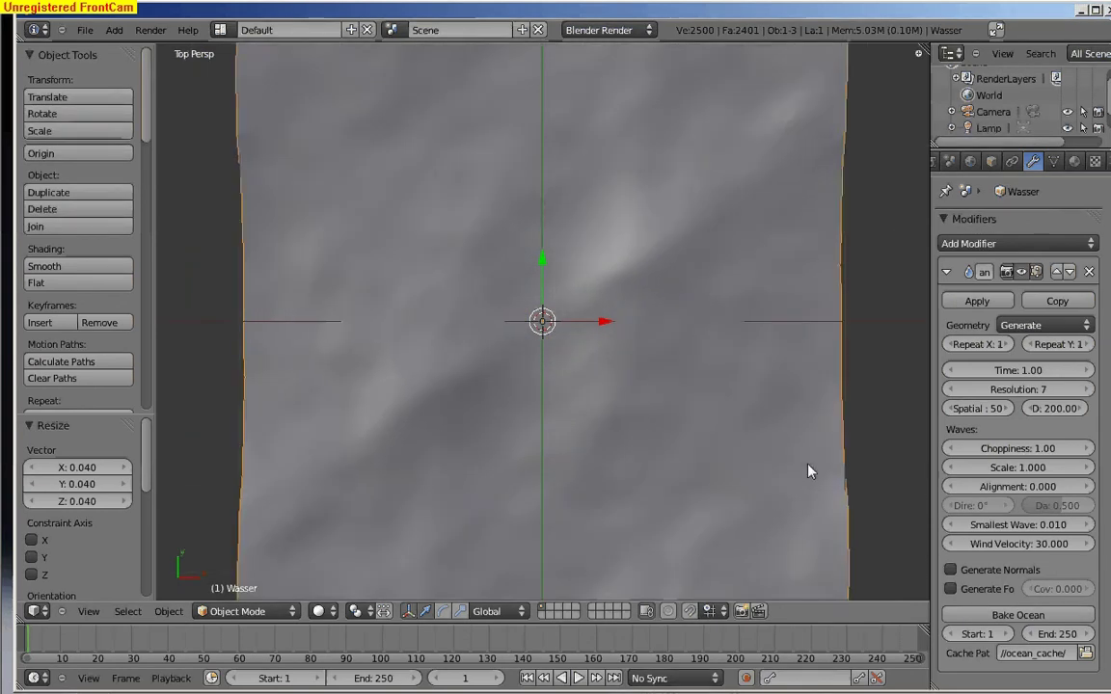
pyautogui.scroll(-1, 808, 471)
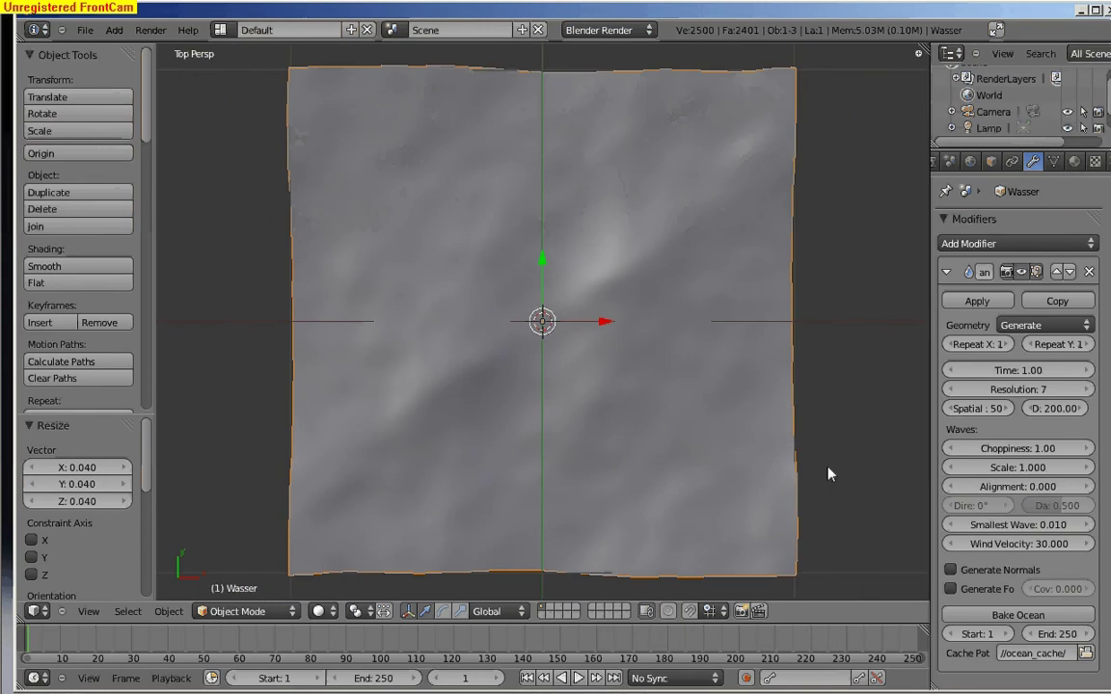
pyautogui.click(1026, 390)
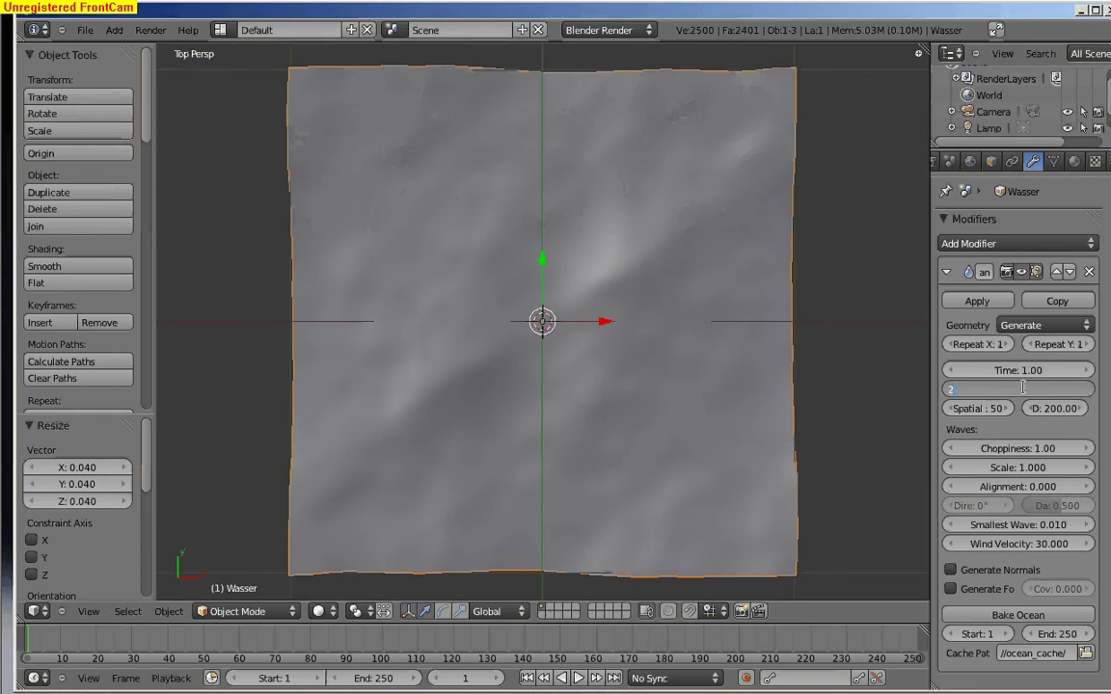
pyautogui.write('0')
pyautogui.press('Return')
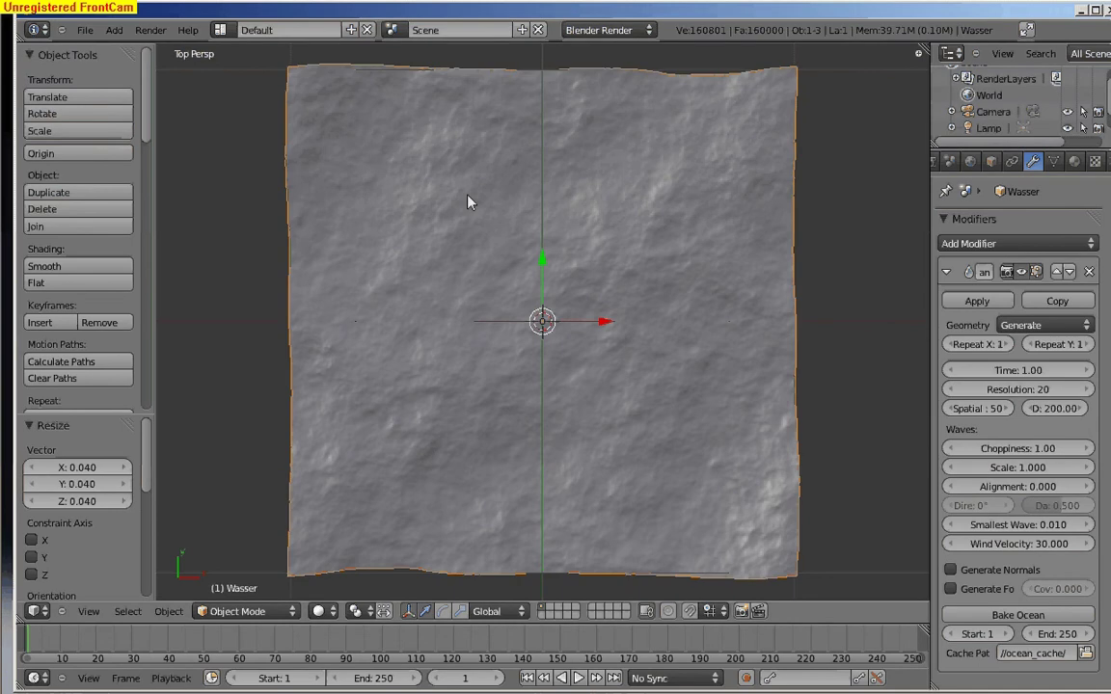
# Set the ocean's choppiness to 2 and wave scale to 1.7.
pyautogui.click(1024, 445)
pyautogui.write('2')
pyautogui.press('Return')
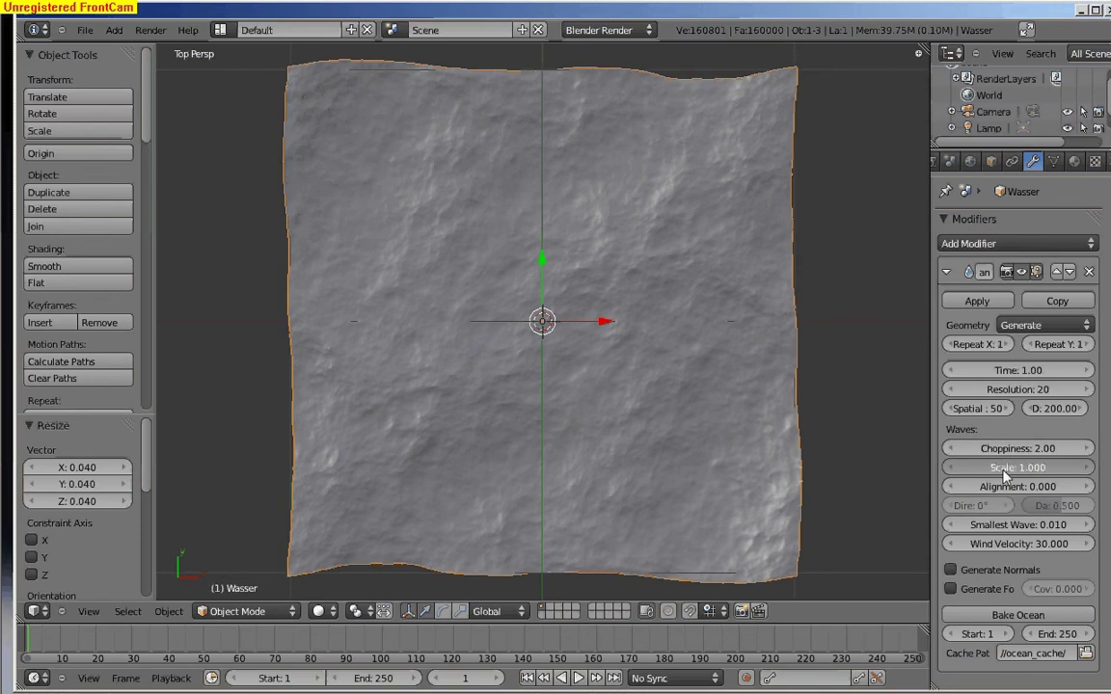
pyautogui.click(1003, 468)
pyautogui.write('1.')
pyautogui.write('7')
pyautogui.press('Return')
pyautogui.scroll(-2, 634, 284)
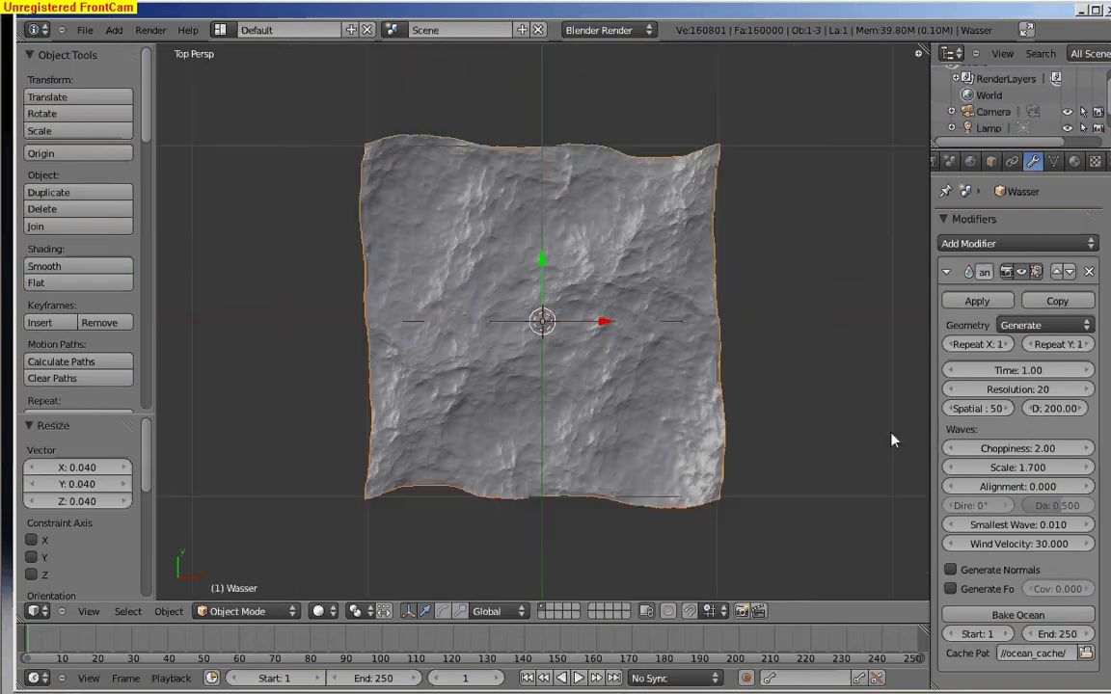
# Create a new material for Wasser with a purple diffuse colour.
pyautogui.click(1076, 164)
pyautogui.click(1003, 279)
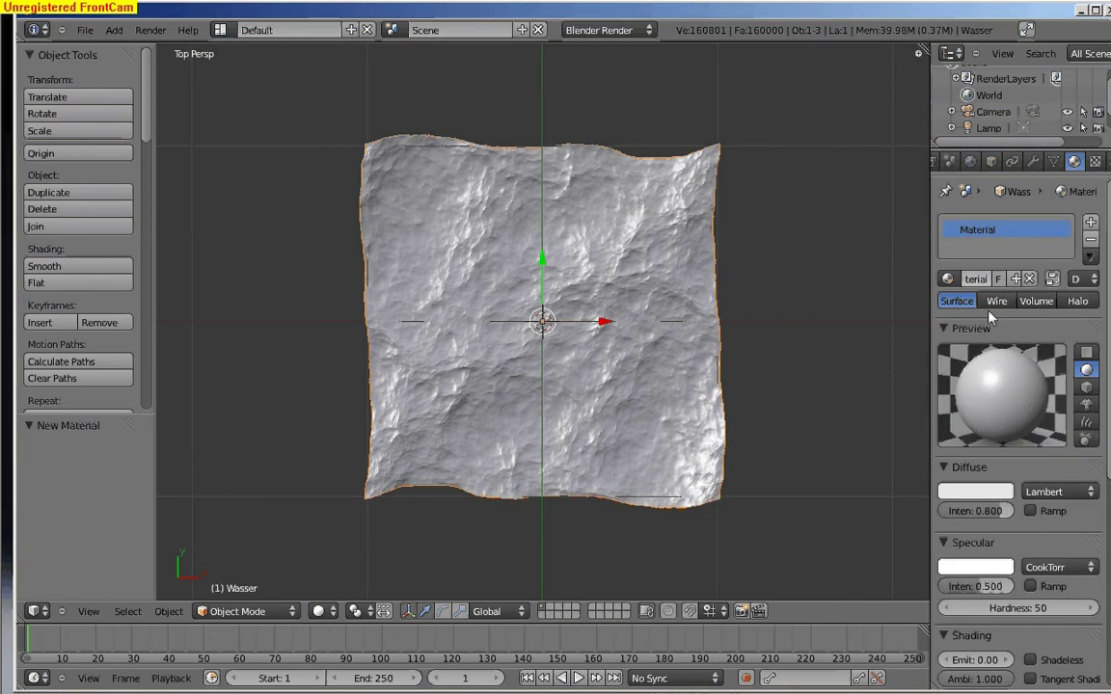
pyautogui.click(969, 492)
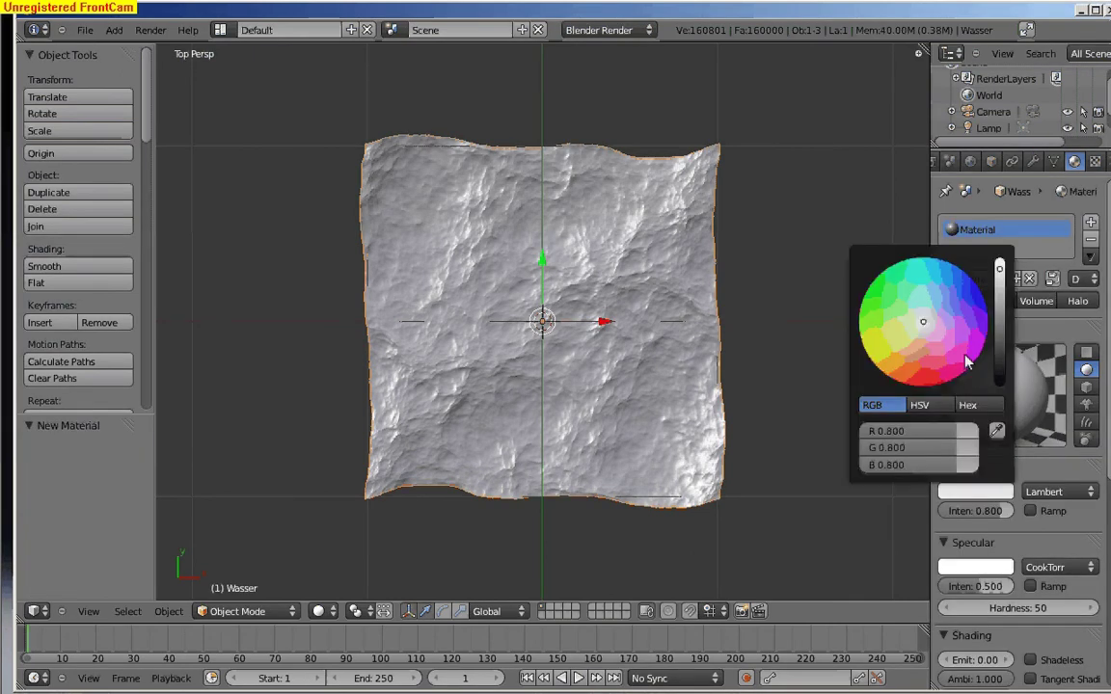
pyautogui.click(930, 318)
pyautogui.moveTo(931, 317)
pyautogui.mouseDown()
pyautogui.moveTo(961, 316)
pyautogui.moveTo(972, 302)
pyautogui.mouseUp()
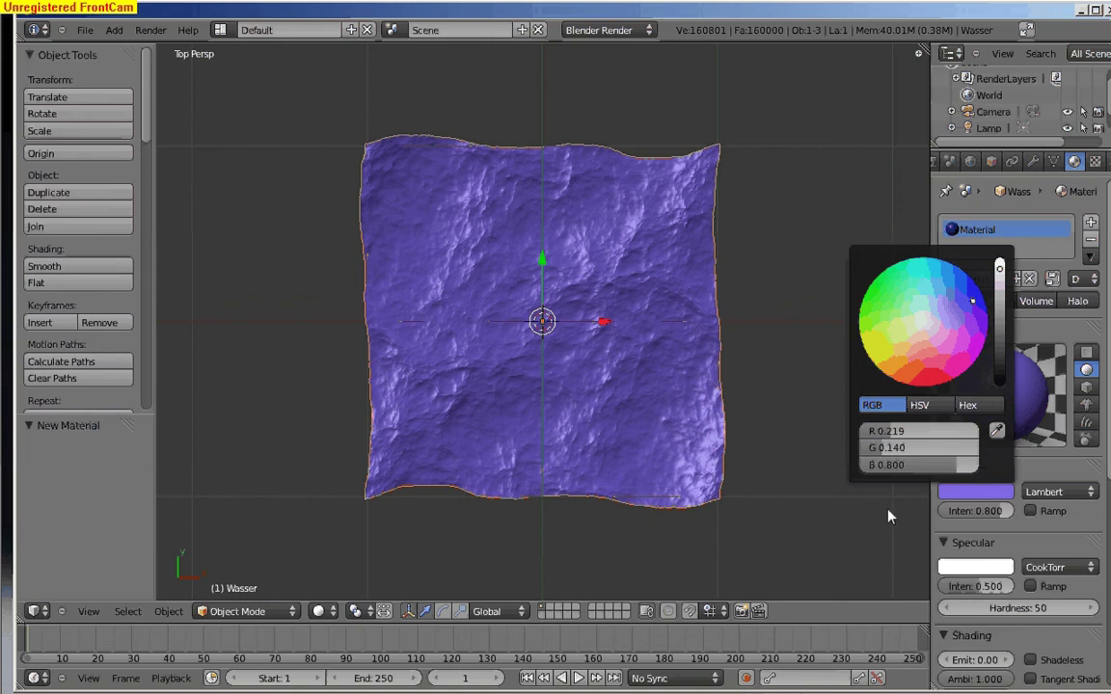
# Set the material's specular intensity to 0.200.
pyautogui.scroll(-3, 949, 489)
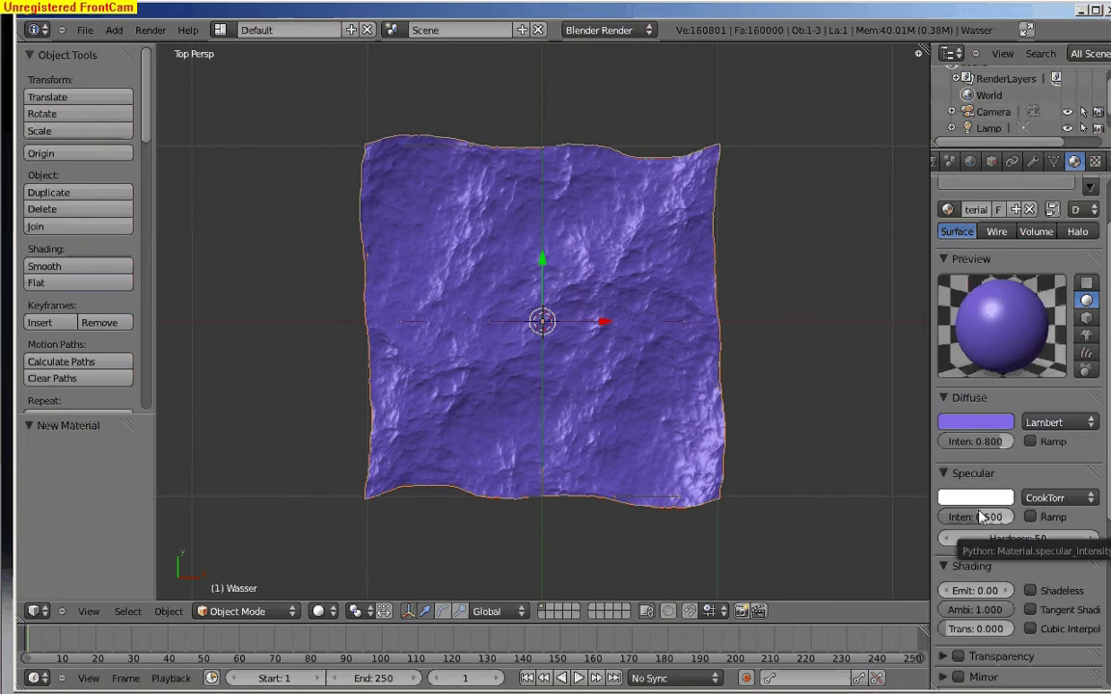
pyautogui.click(978, 518)
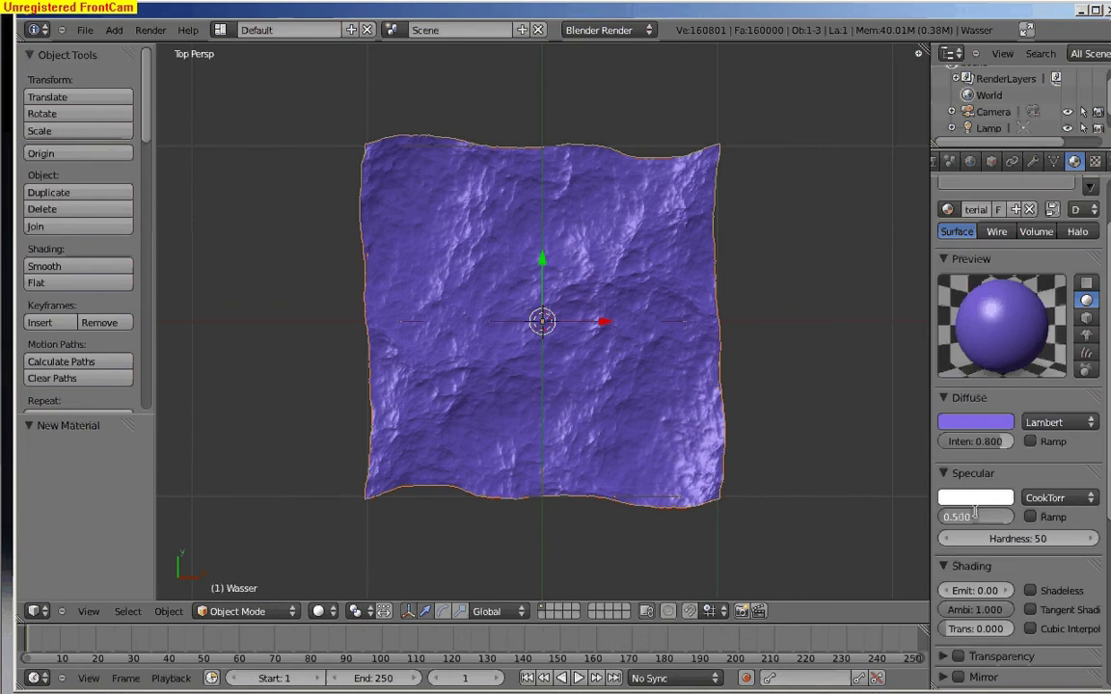
pyautogui.write('2')
pyautogui.write('00')
pyautogui.press('Return')
# Enable Mirror on the material and set its reflectivity to 0.300.
pyautogui.scroll(-3, 964, 521)
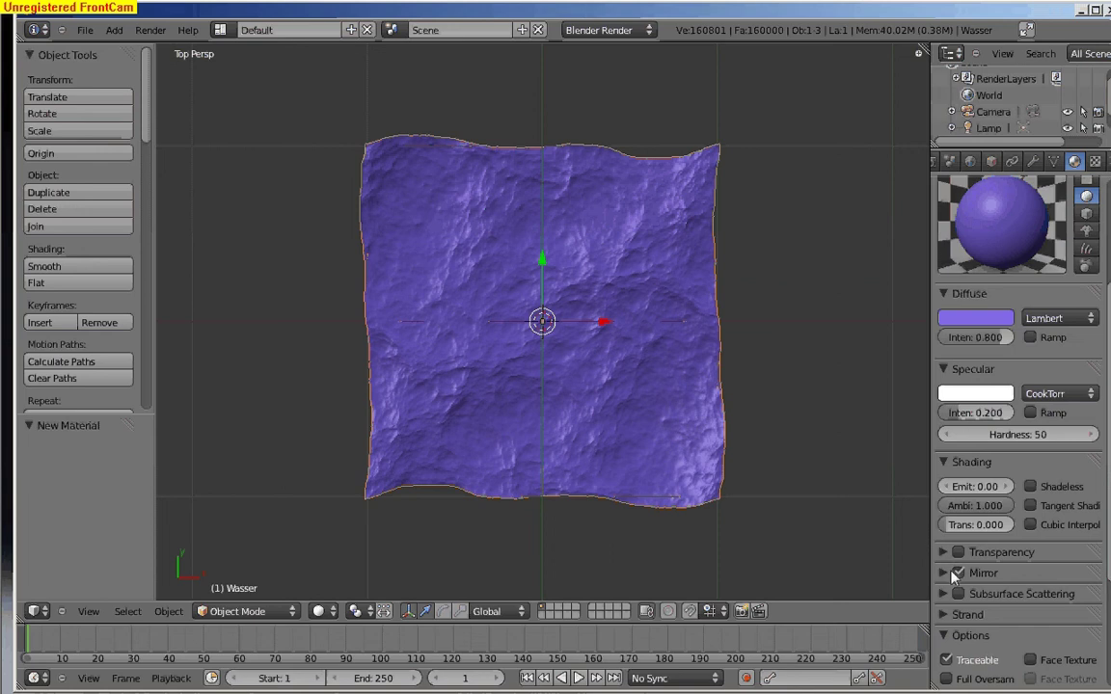
pyautogui.click(977, 573)
pyautogui.scroll(-2, 976, 548)
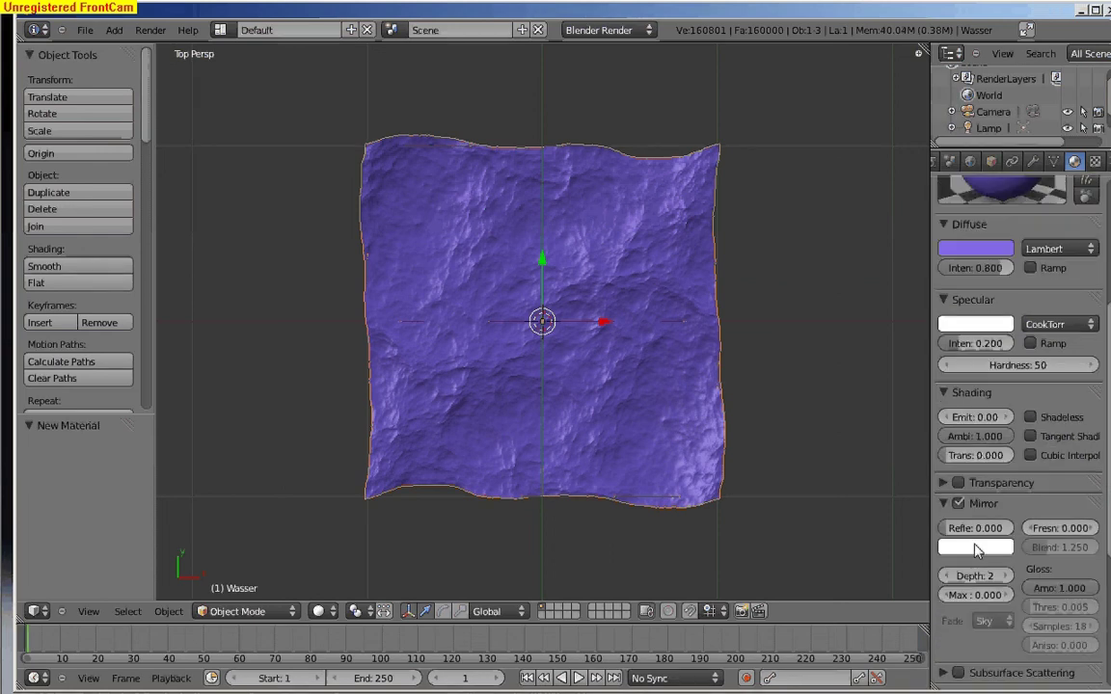
pyautogui.click(969, 527)
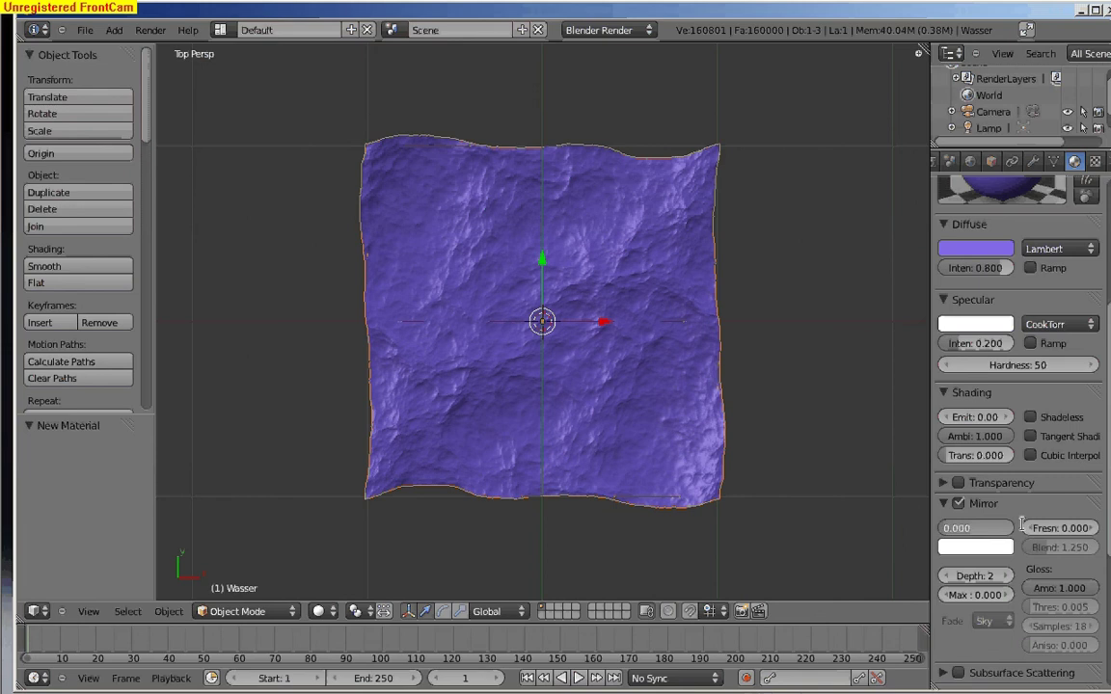
pyautogui.press('BackSpace')
pyautogui.press('BackSpace')
pyautogui.press('BackSpace')
pyautogui.write('0.3')
pyautogui.press('Return')
pyautogui.scroll(3, 1025, 528)
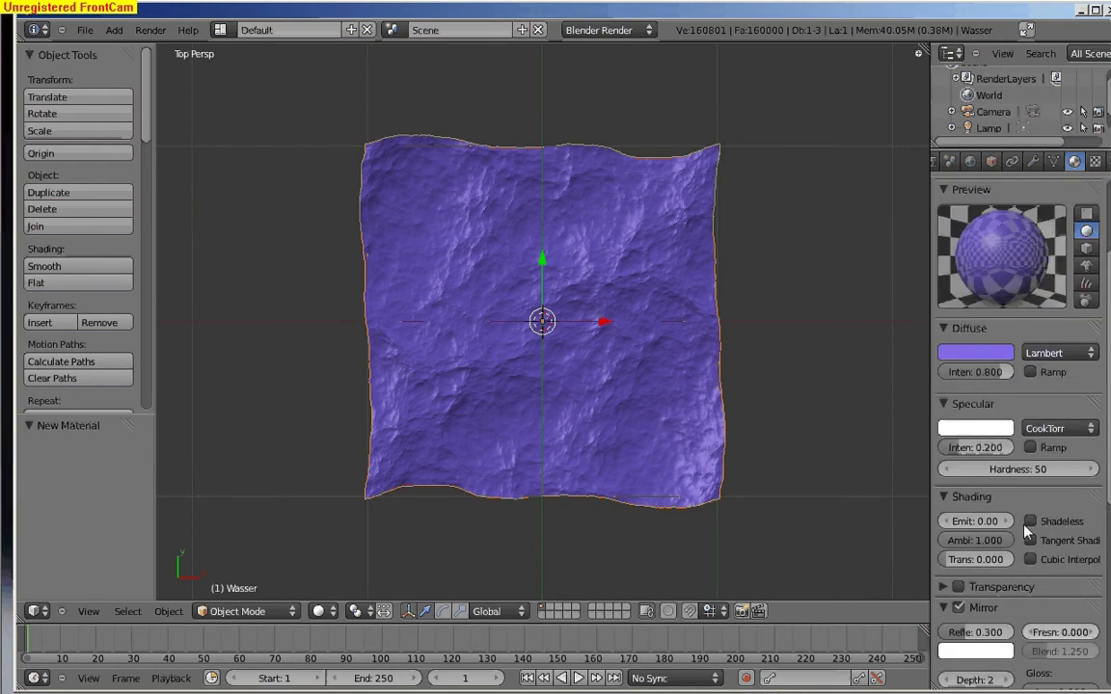
pyautogui.scroll(-2, 1018, 356)
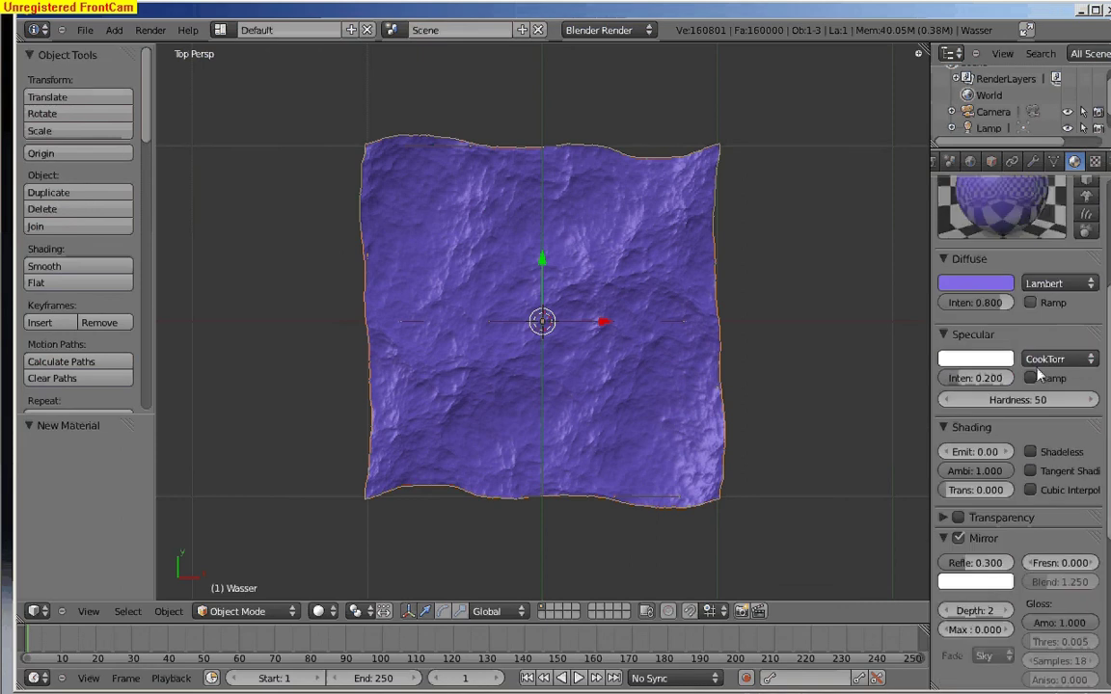
pyautogui.scroll(1, 1038, 374)
pyautogui.scroll(-8, 1038, 374)
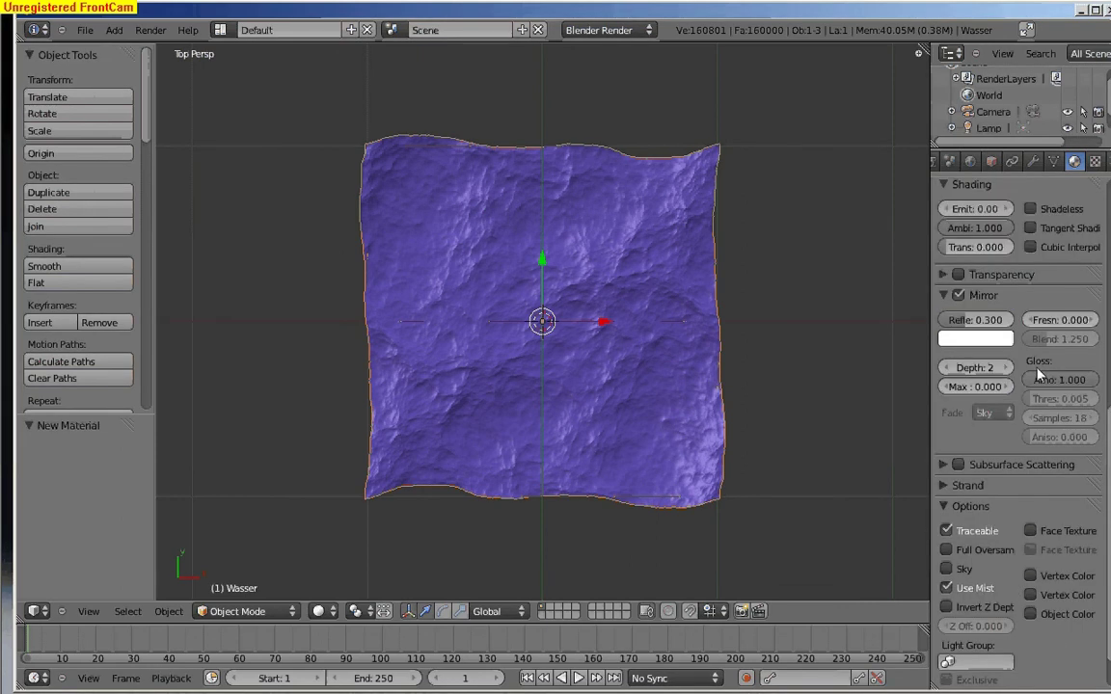
pyautogui.scroll(-1, 1038, 374)
pyautogui.scroll(10, 1037, 374)
pyautogui.scroll(5, 1038, 340)
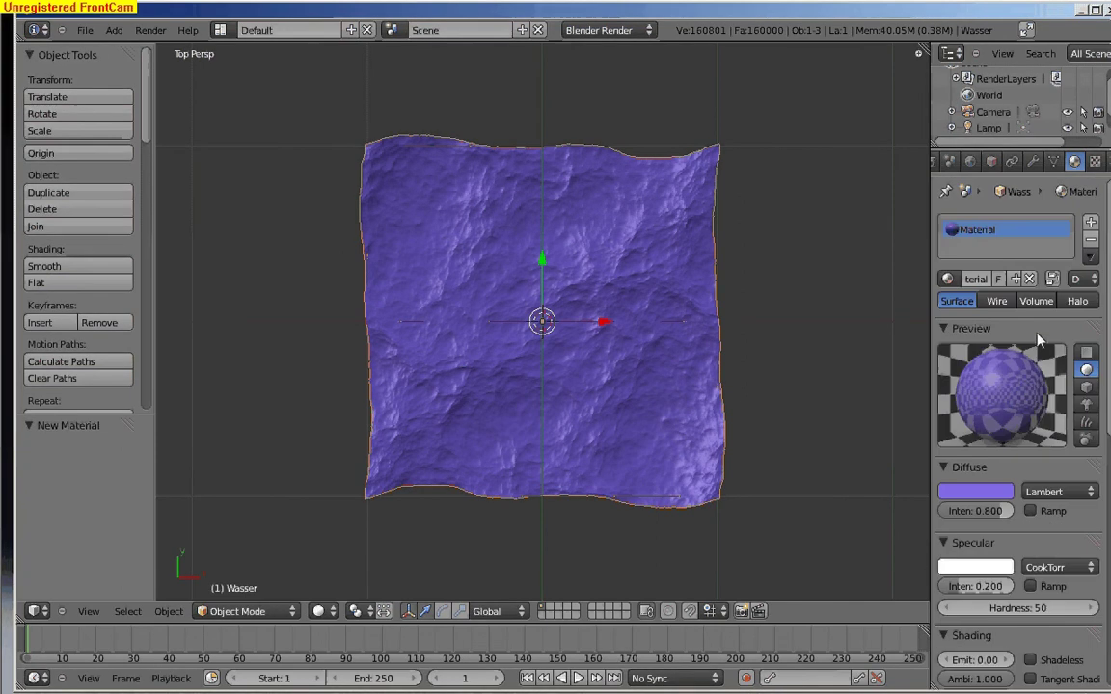
# Add a new texture to the Wasser material and change its type to Ocean.
pyautogui.click(1061, 161)
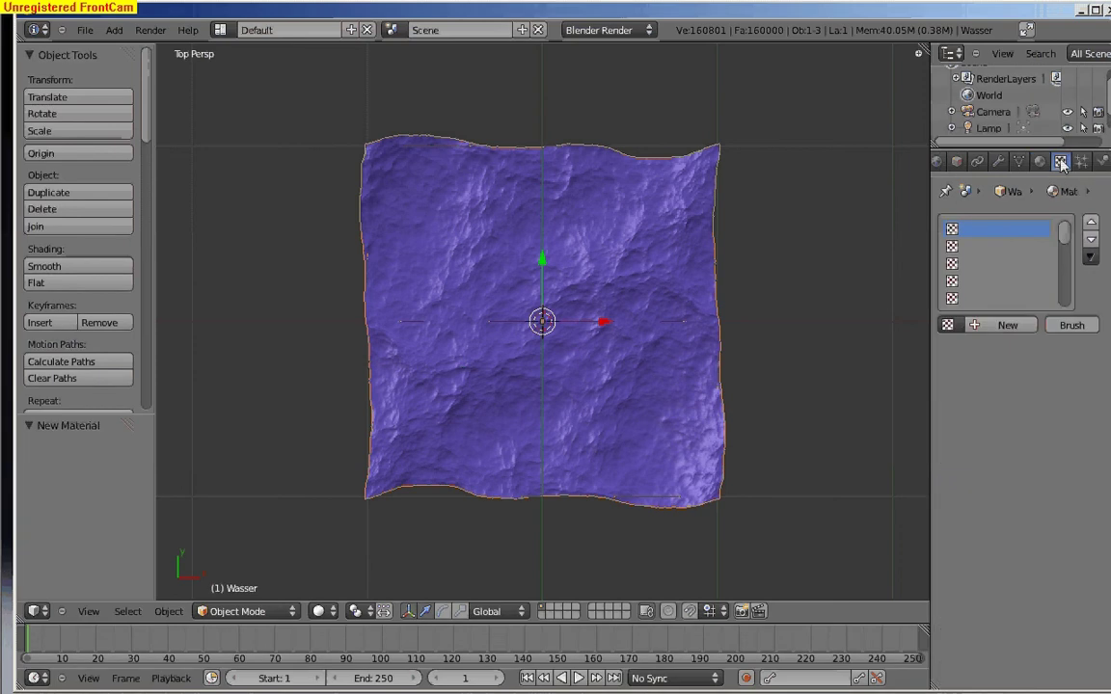
pyautogui.click(1012, 327)
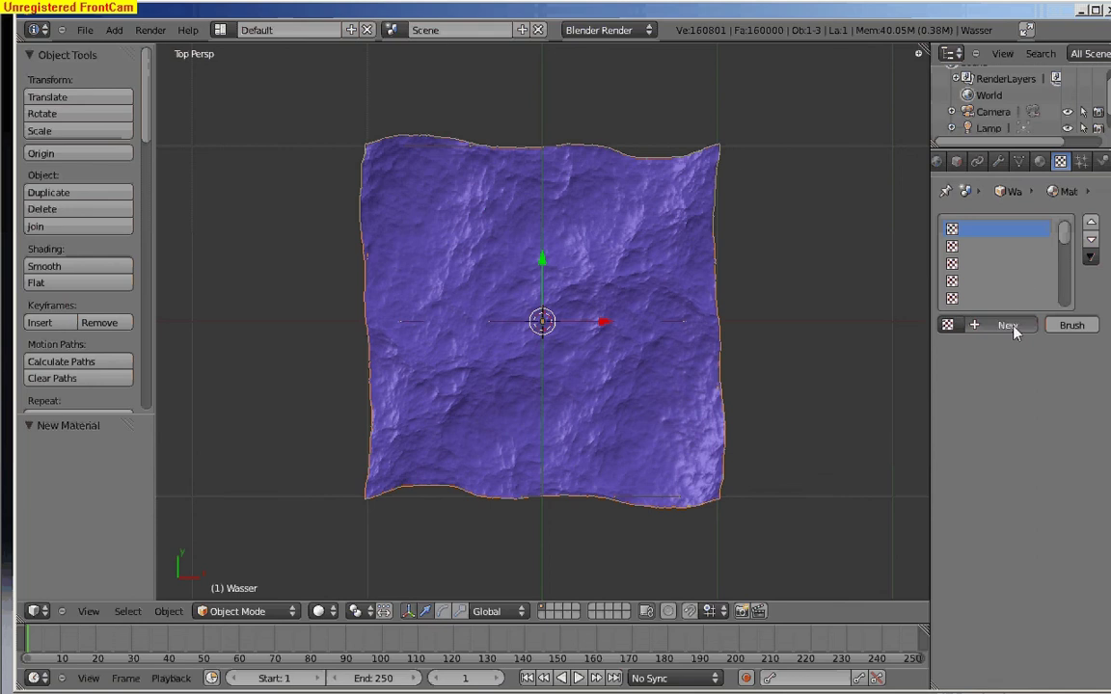
pyautogui.scroll(-3, 1029, 433)
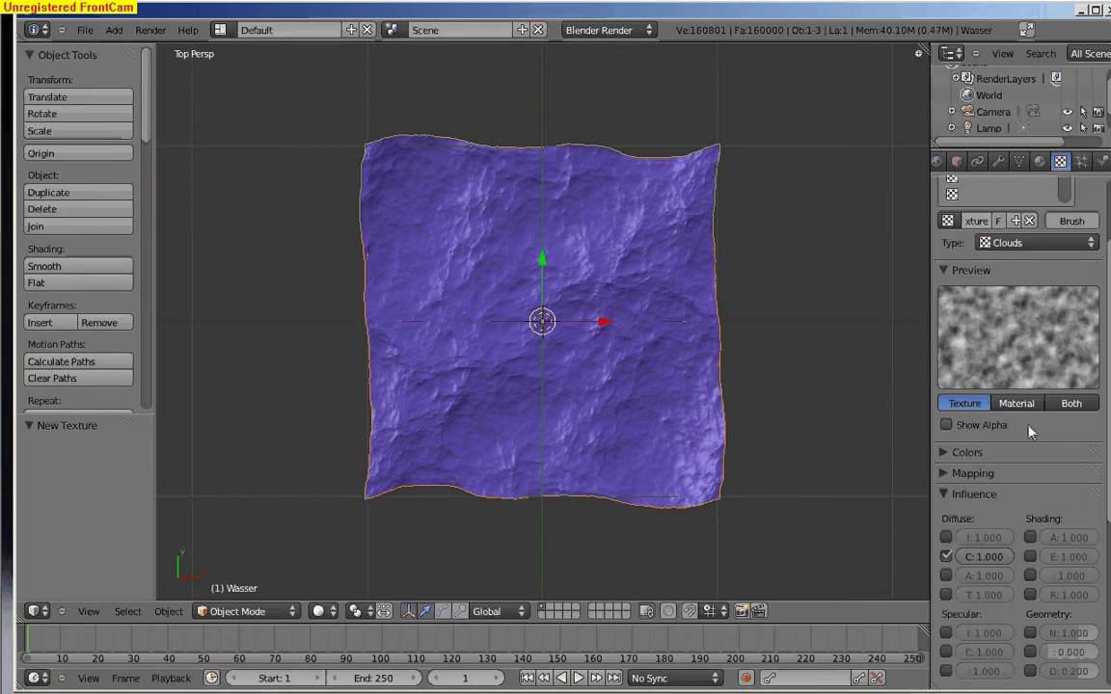
pyautogui.scroll(1, 1108, 308)
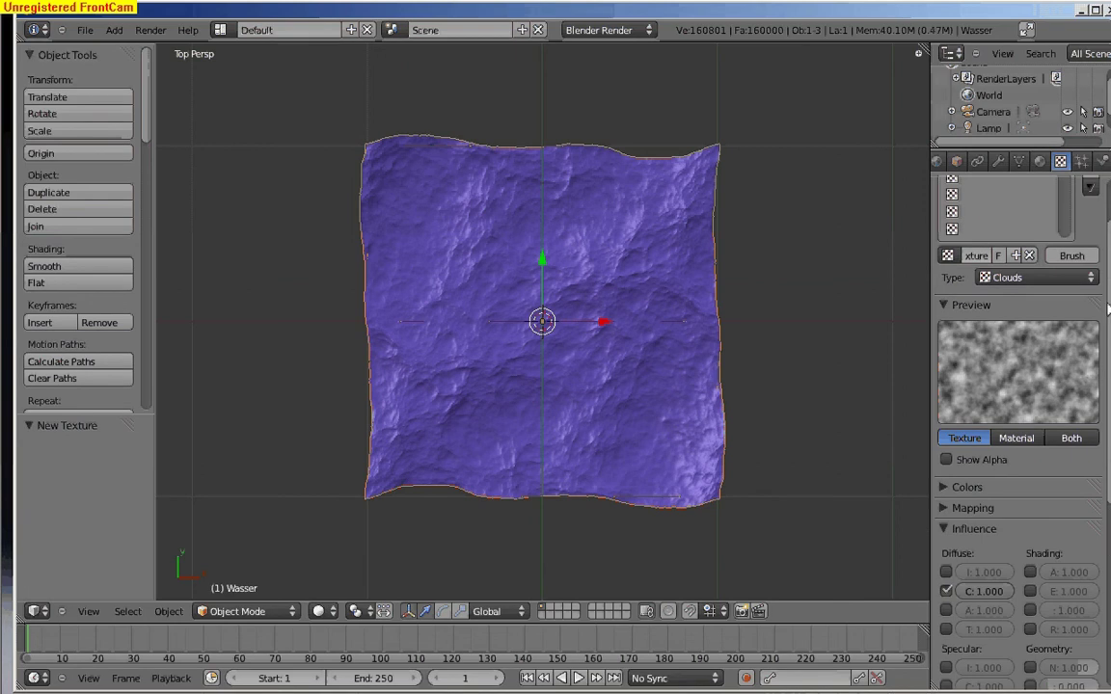
pyautogui.click(1046, 280)
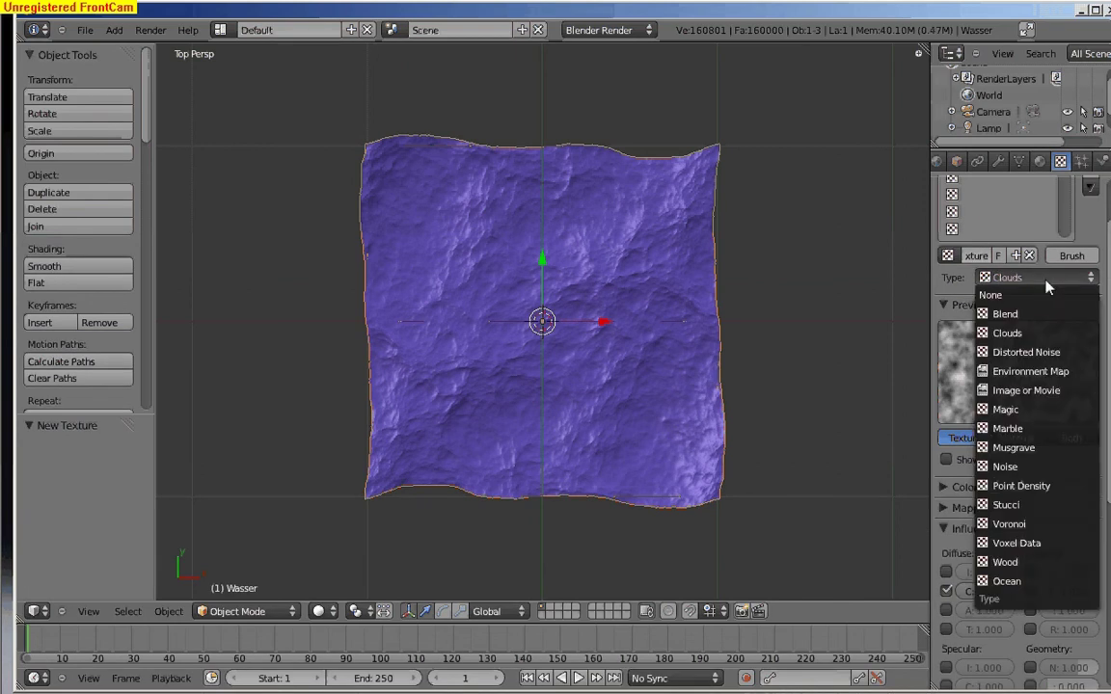
pyautogui.click(1024, 587)
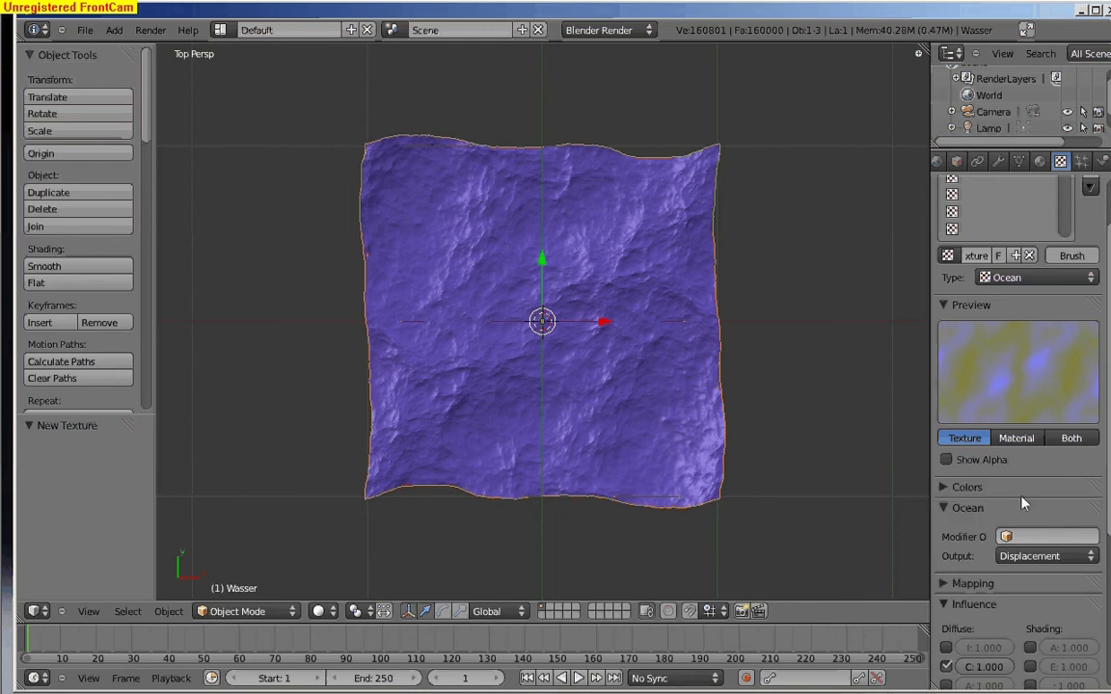
pyautogui.scroll(-1, 1024, 503)
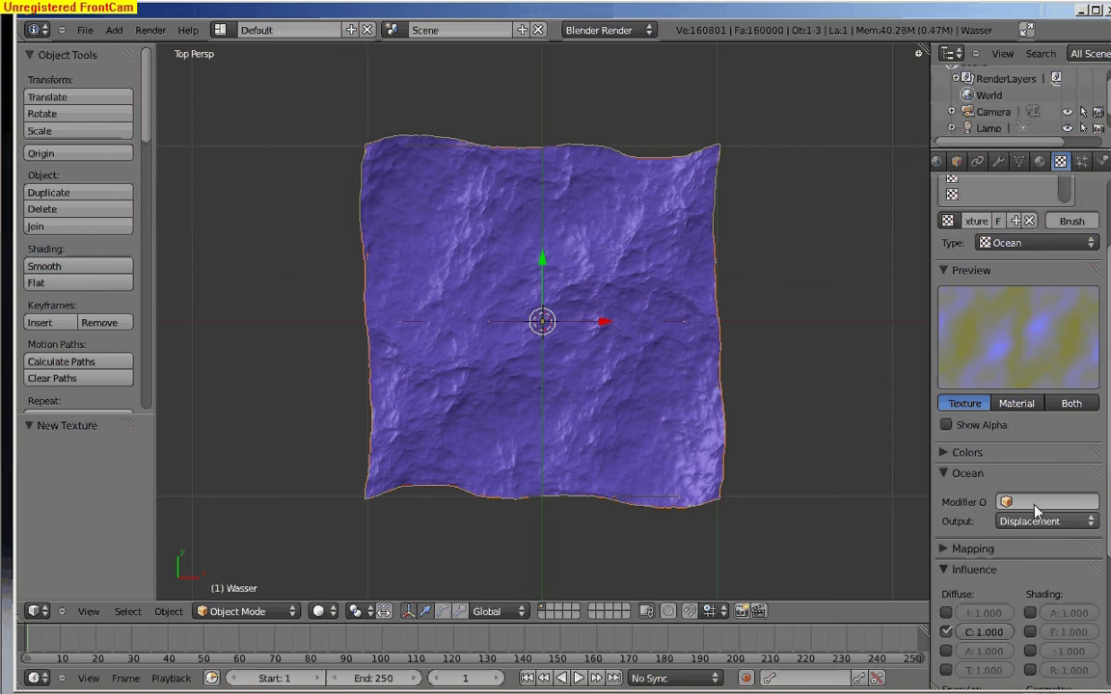
# Set the Ocean texture's modifier object to Wasser and its output to Foam.
pyautogui.click(1046, 502)
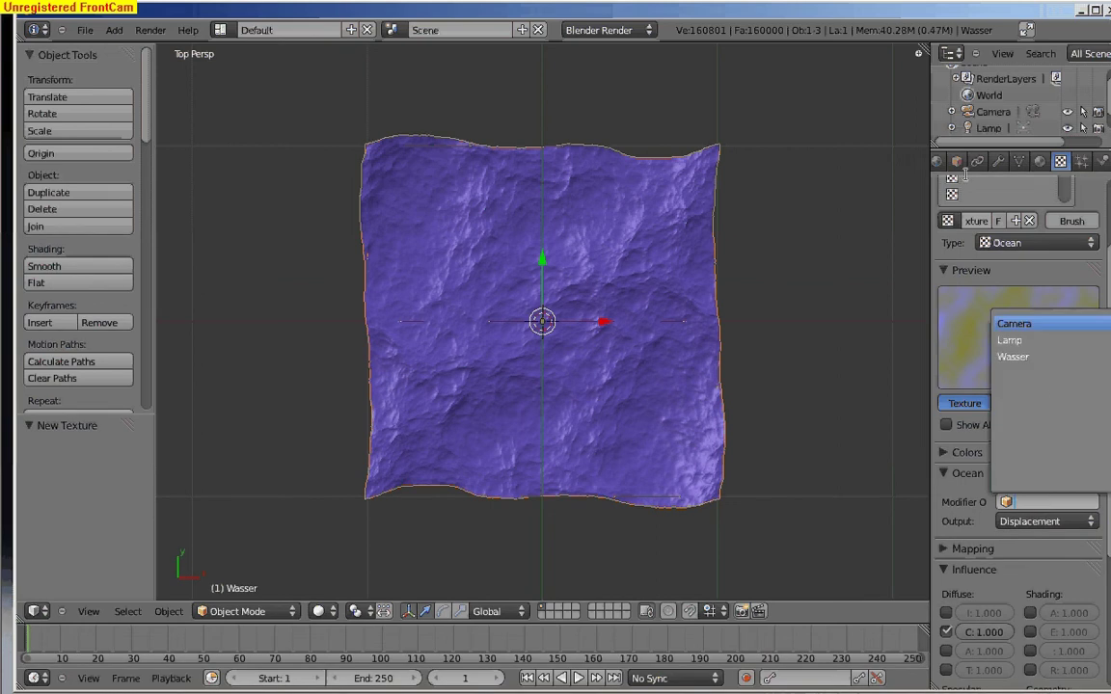
pyautogui.click(1019, 358)
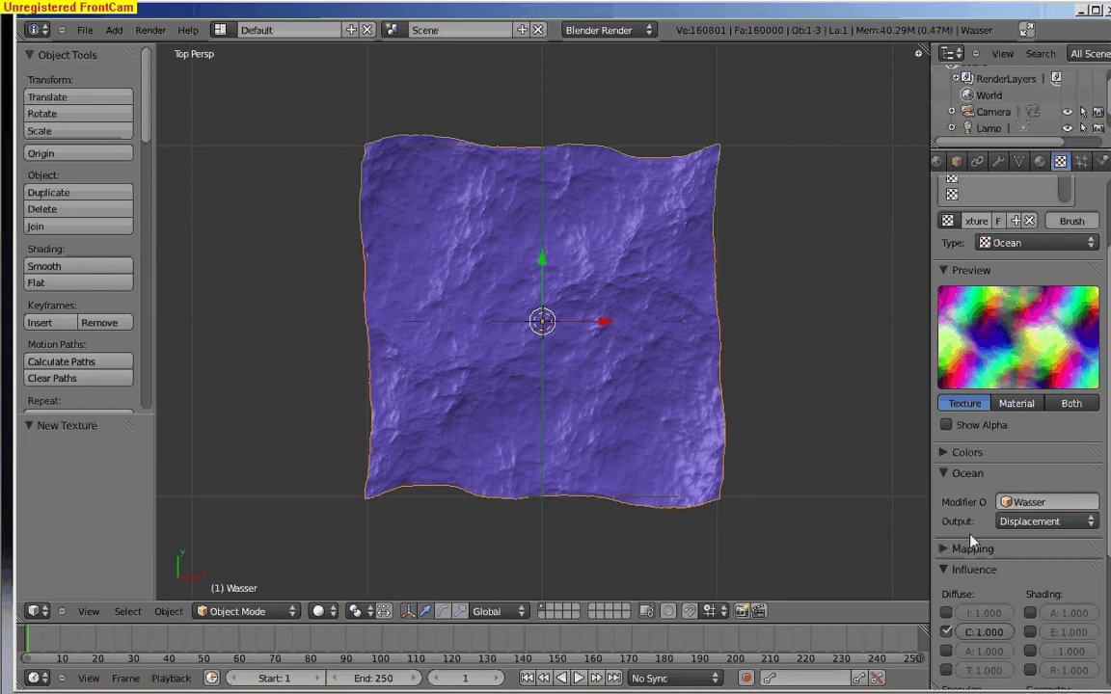
pyautogui.click(1040, 521)
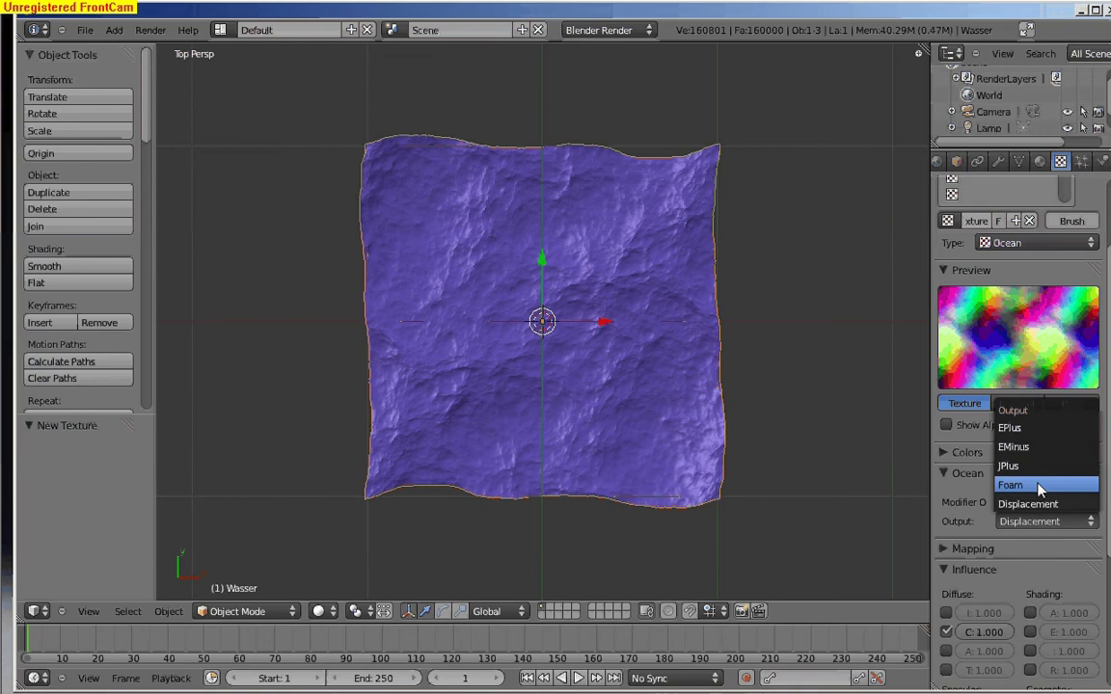
pyautogui.click(1038, 486)
pyautogui.scroll(-3, 1039, 490)
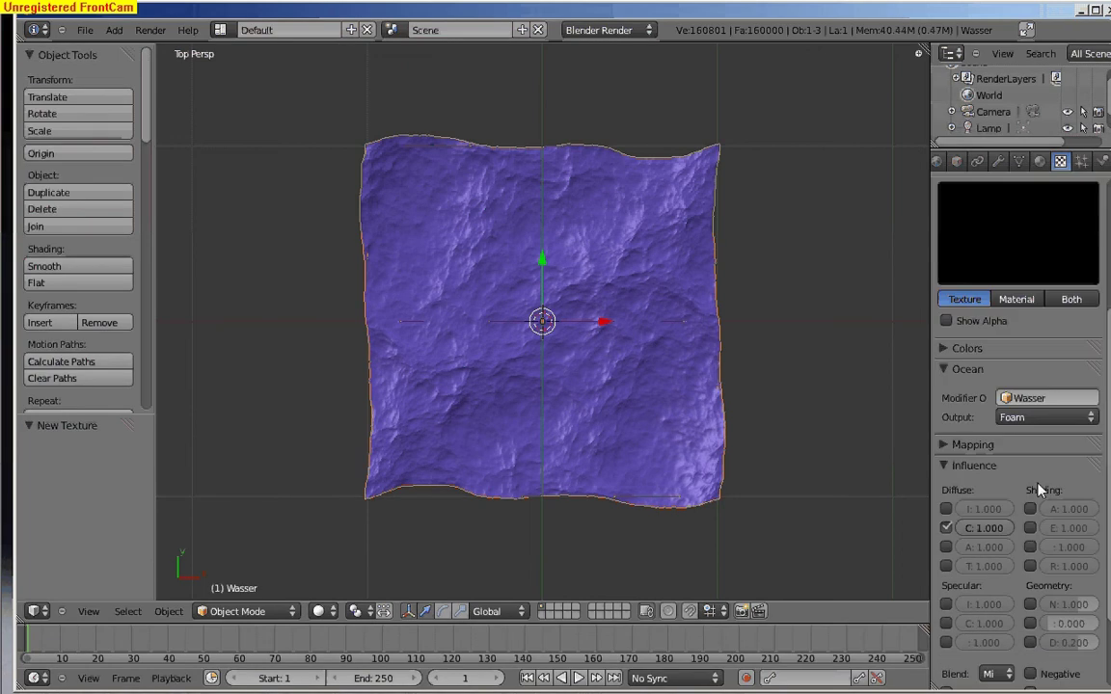
pyautogui.scroll(-3, 1015, 473)
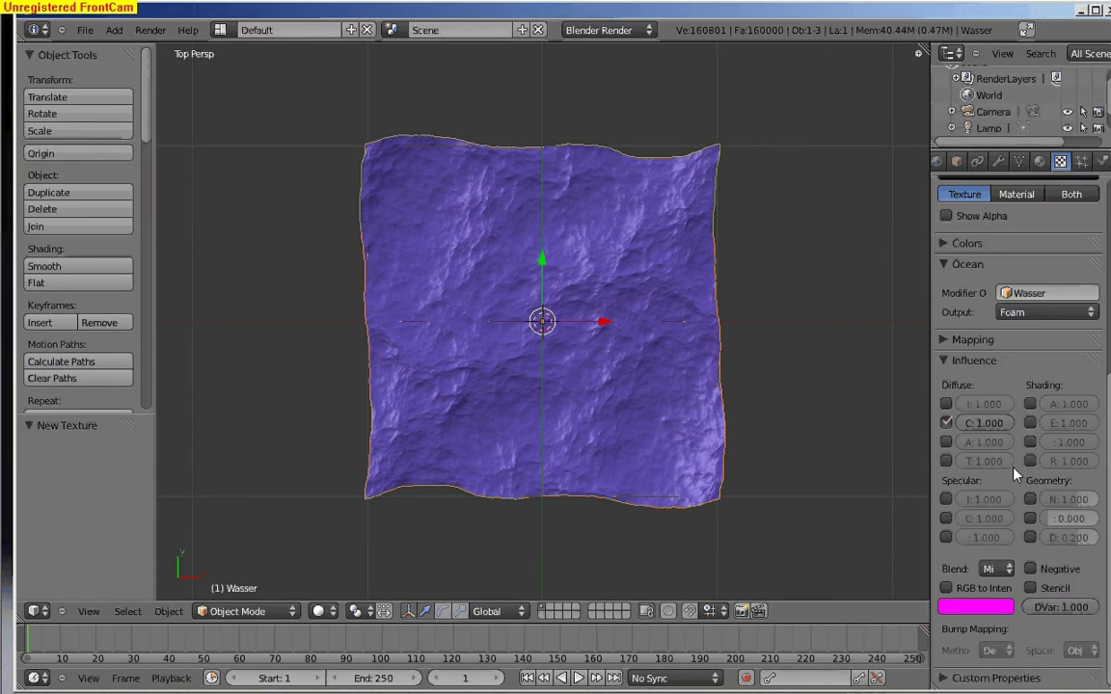
# Make the foam texture colour white.
pyautogui.click(978, 606)
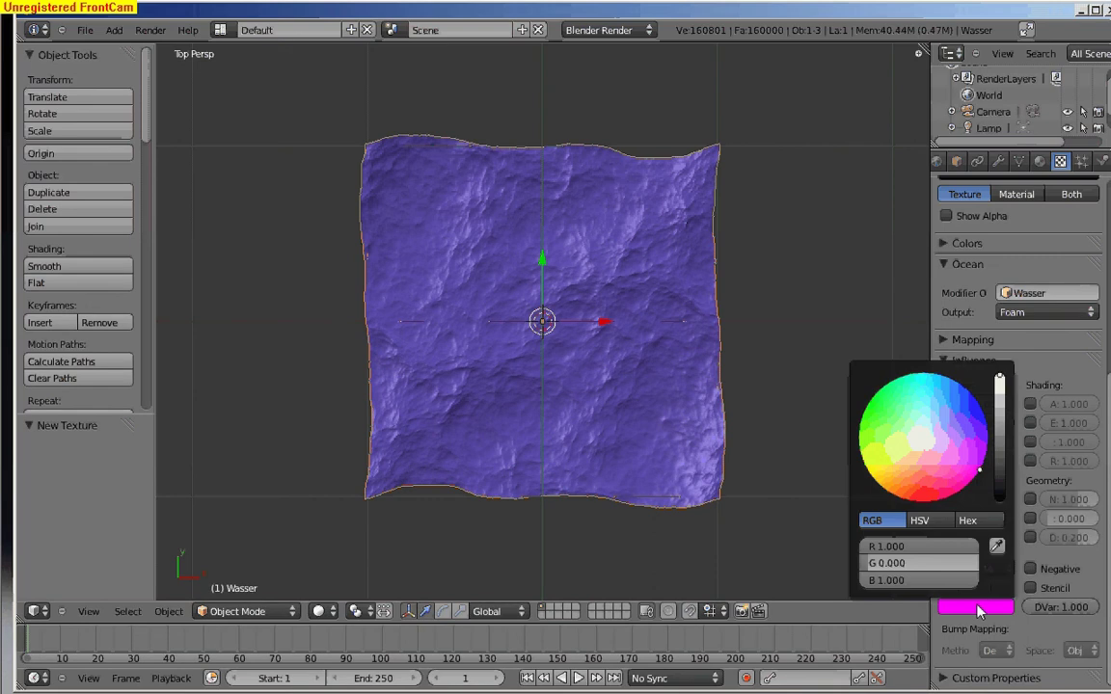
pyautogui.click(924, 441)
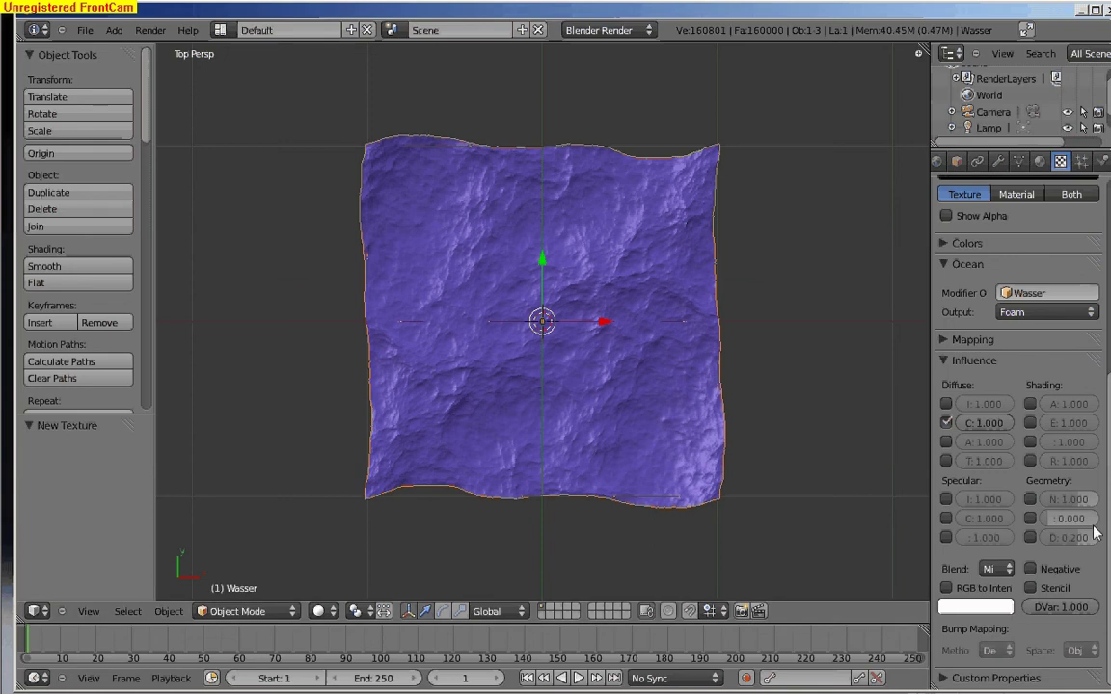
pyautogui.scroll(5, 1032, 508)
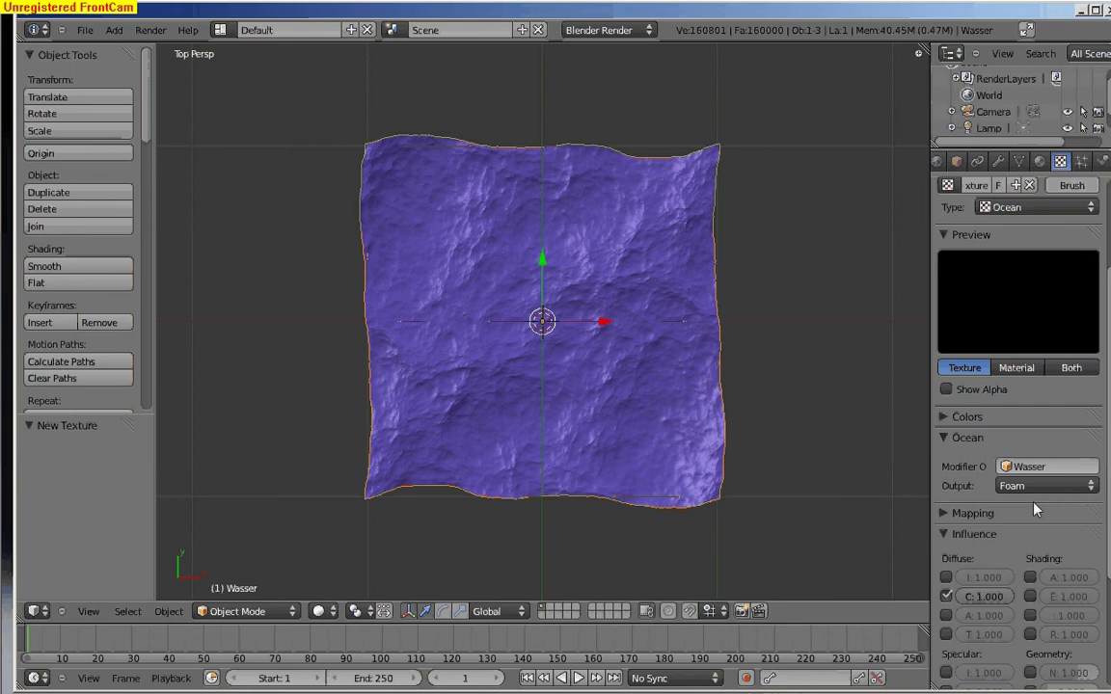
pyautogui.scroll(4, 1033, 508)
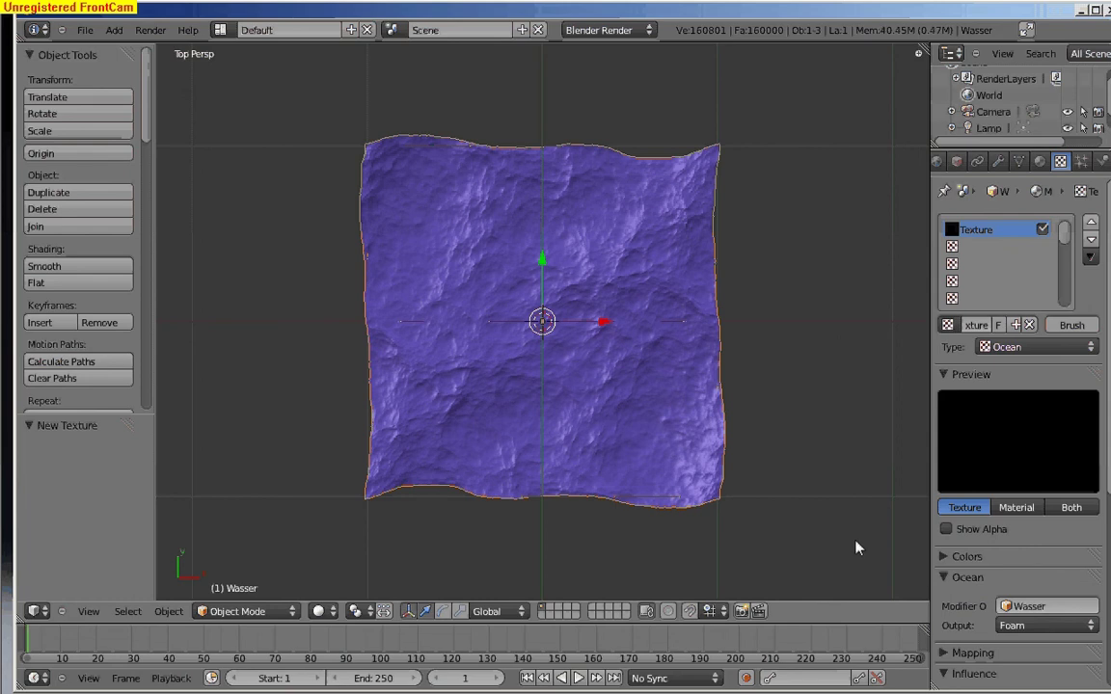
# Enable Textured Solid in the sidebar's Display panel so the Wasser surface shows white.
pyautogui.press('n')
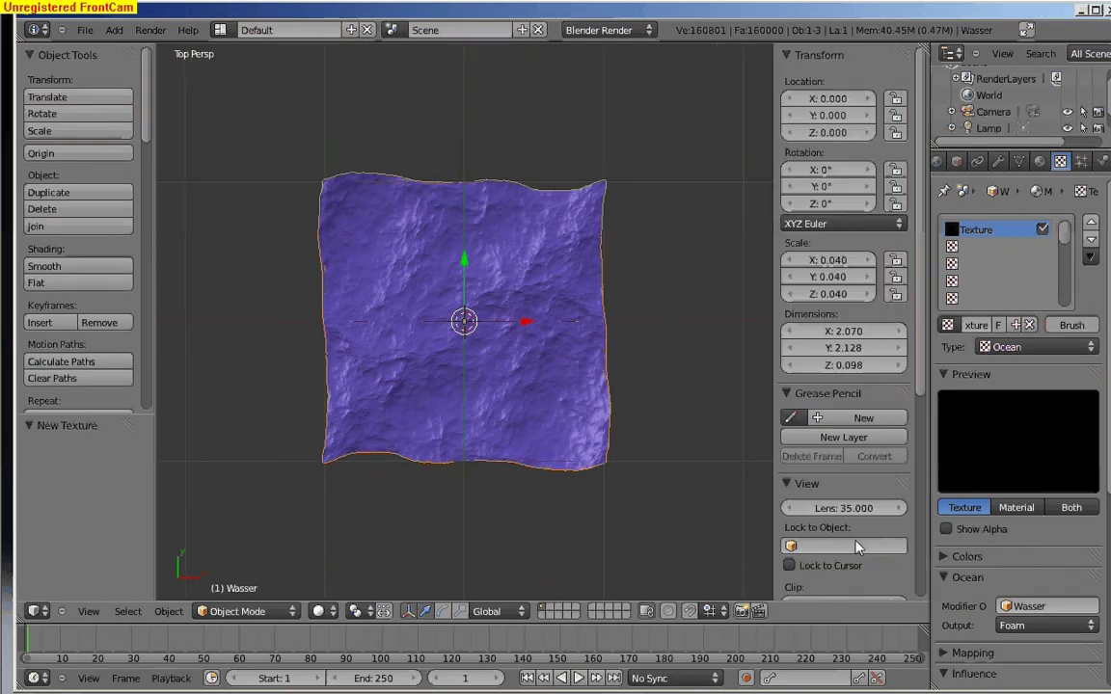
pyautogui.scroll(-5, 801, 290)
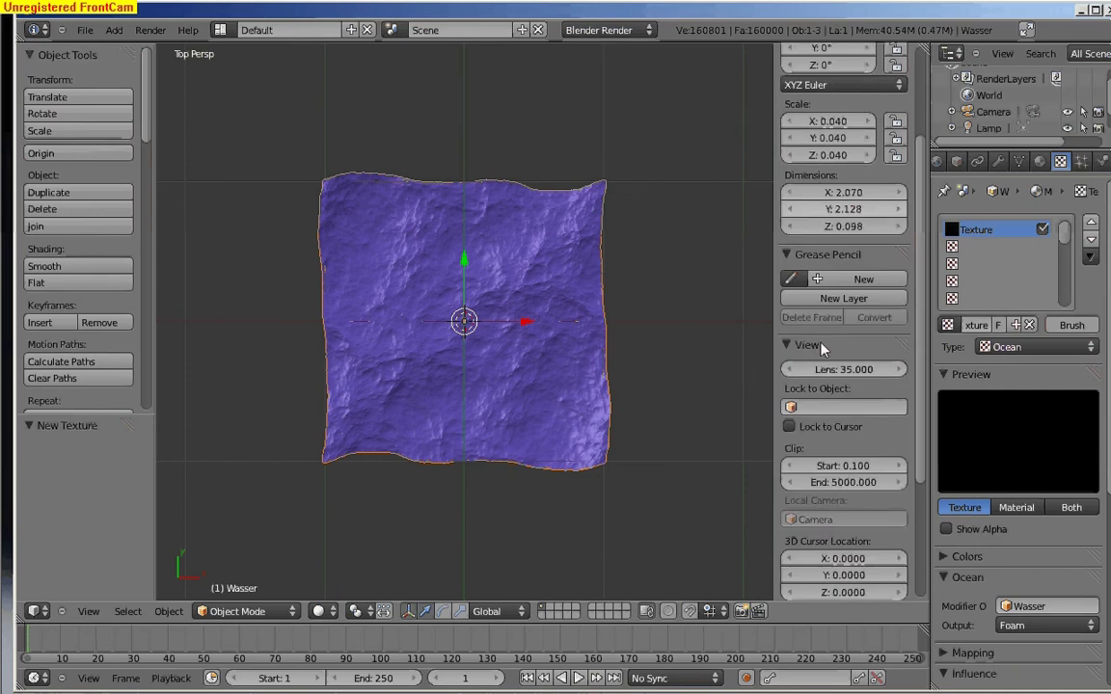
pyautogui.scroll(-3, 791, 347)
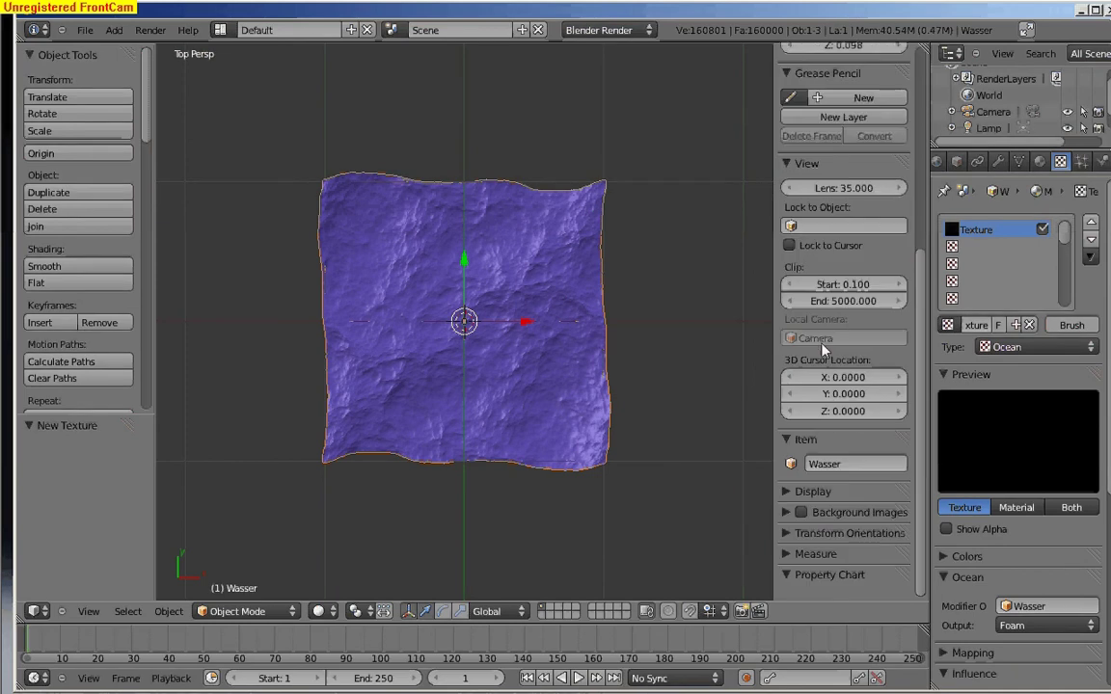
pyautogui.click(785, 493)
pyautogui.scroll(-5, 868, 540)
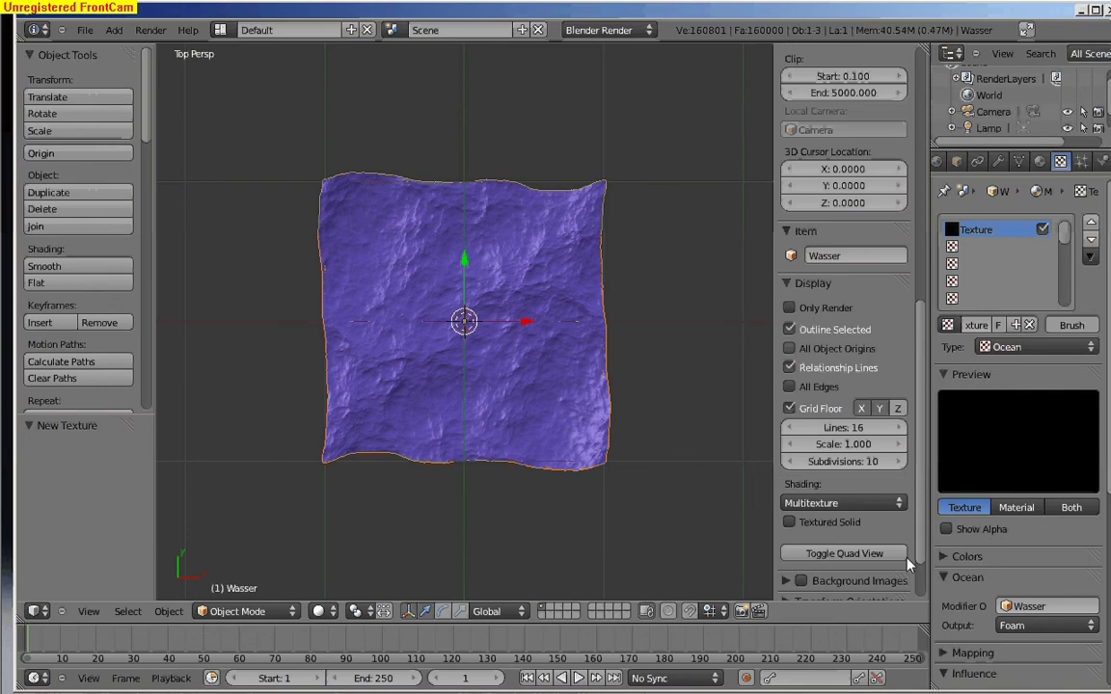
pyautogui.scroll(-3, 839, 540)
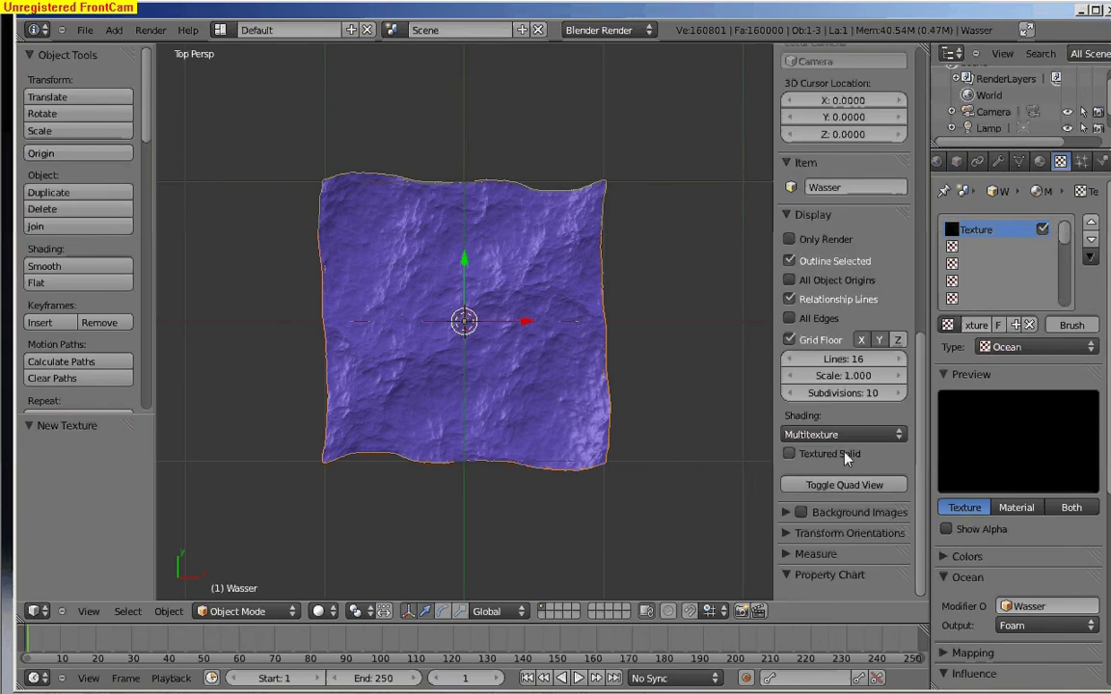
pyautogui.click(790, 454)
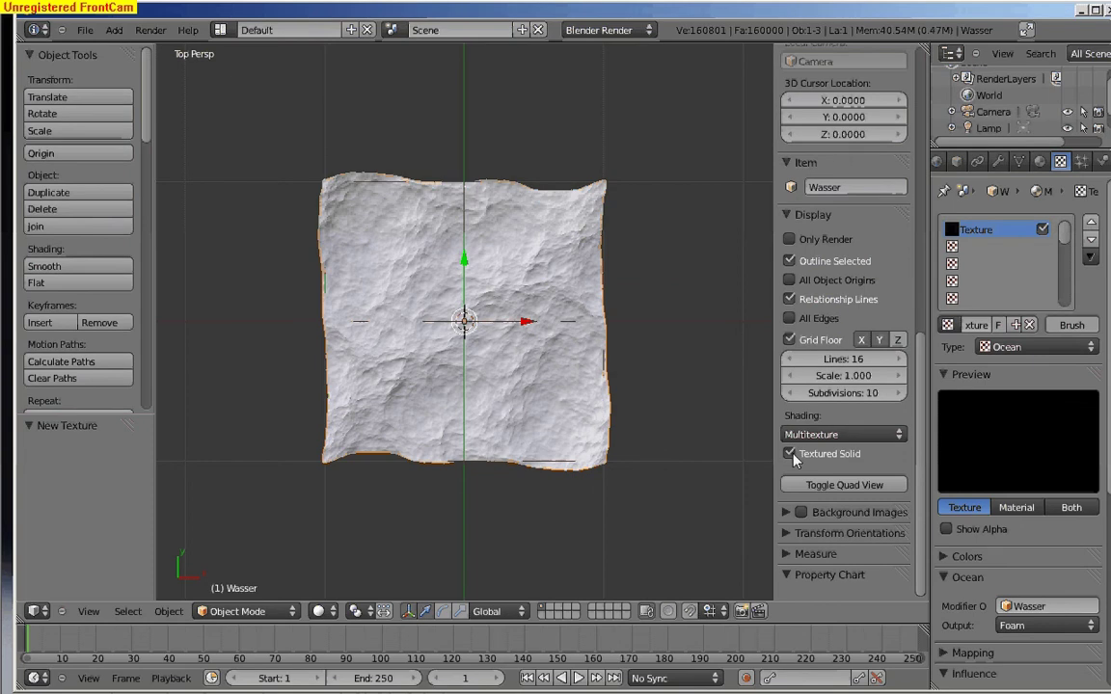
# Enable Generate Foam in the Wasser Ocean modifier.
pyautogui.click(1000, 163)
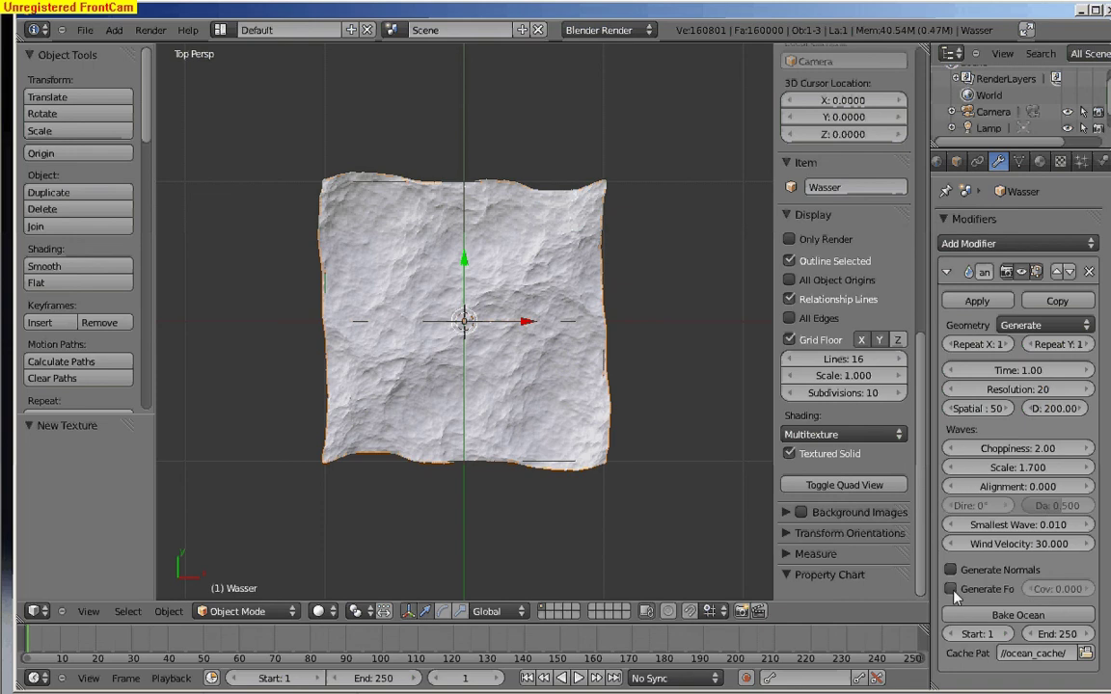
pyautogui.click(951, 589)
pyautogui.scroll(2, 562, 421)
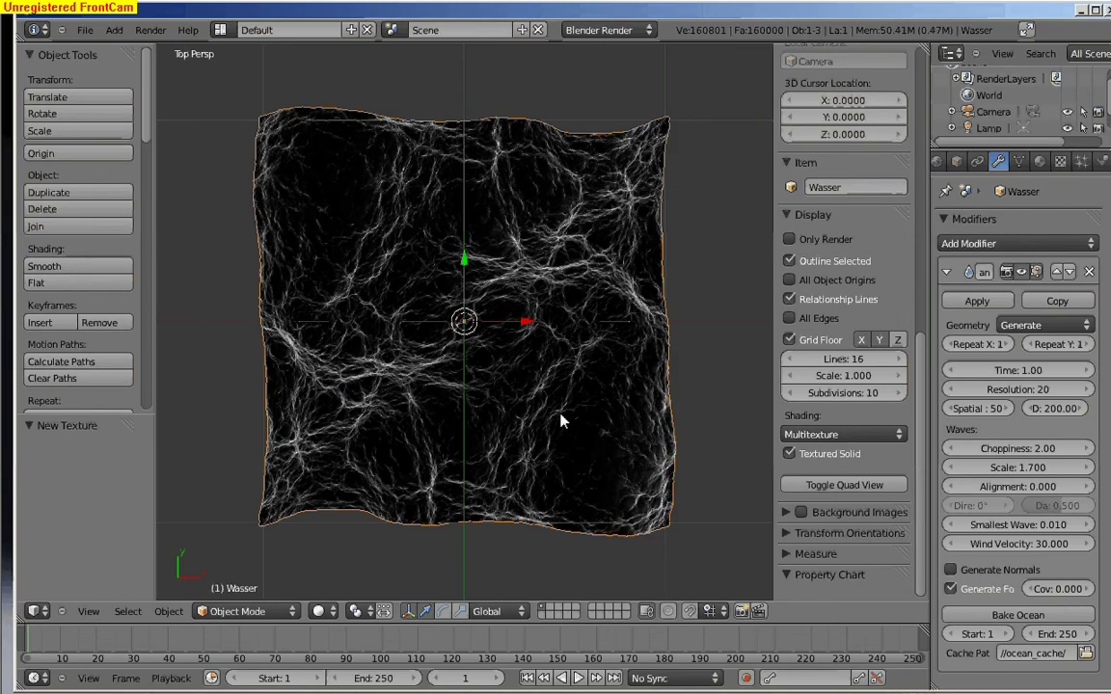
pyautogui.scroll(1, 572, 302)
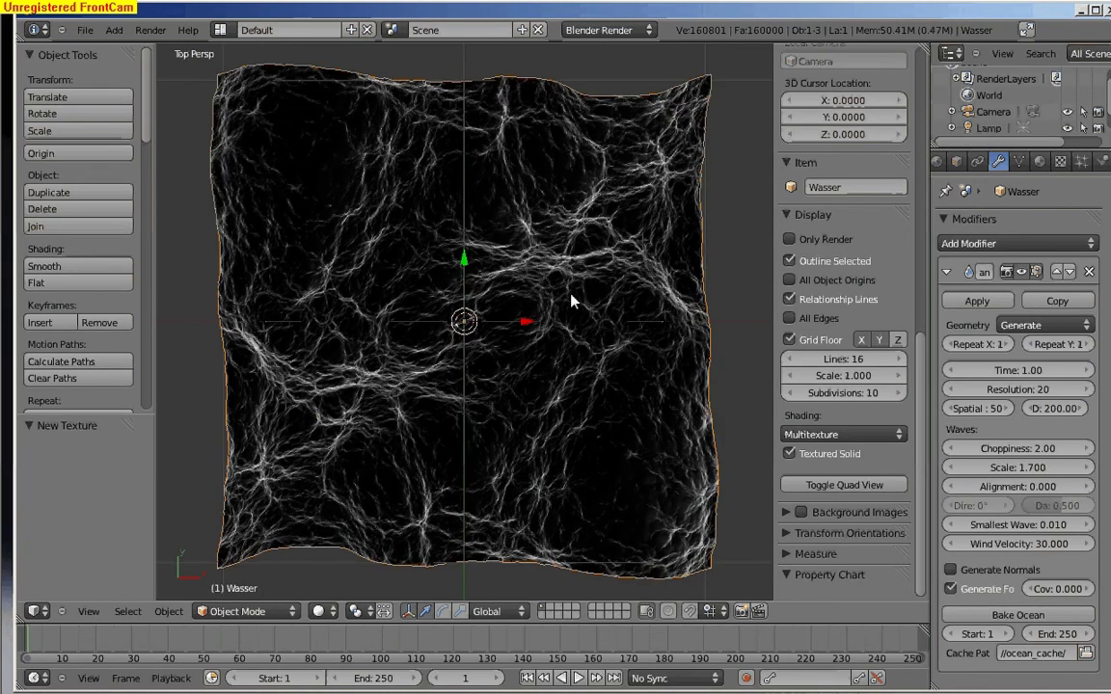
# View the foam-streaked water at a lower angle and place the 3D cursor to its right.
pyautogui.moveTo(593, 314); pyautogui.dragTo(593, 275, button='middle')
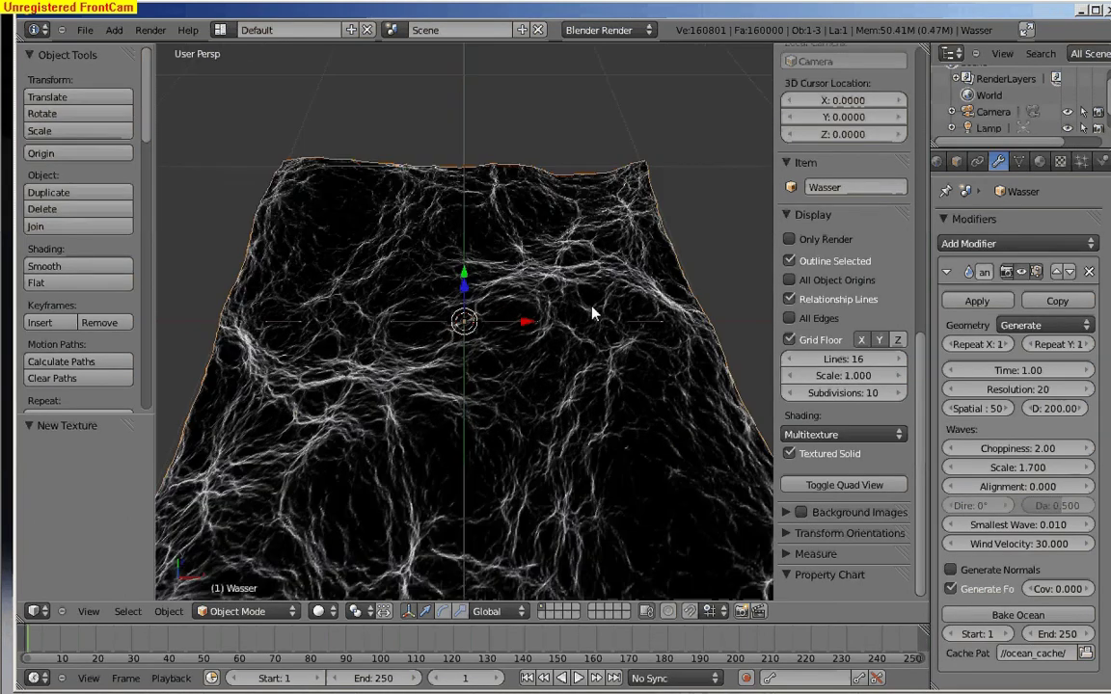
pyautogui.press('KP_8')
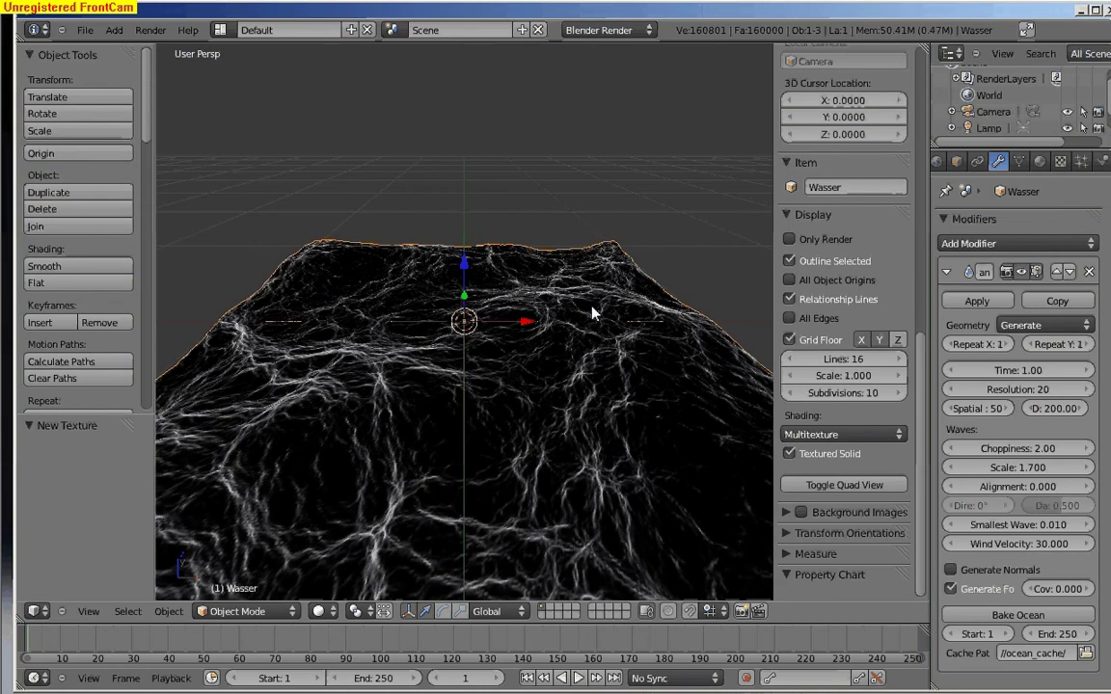
pyautogui.scroll(-3, 593, 314)
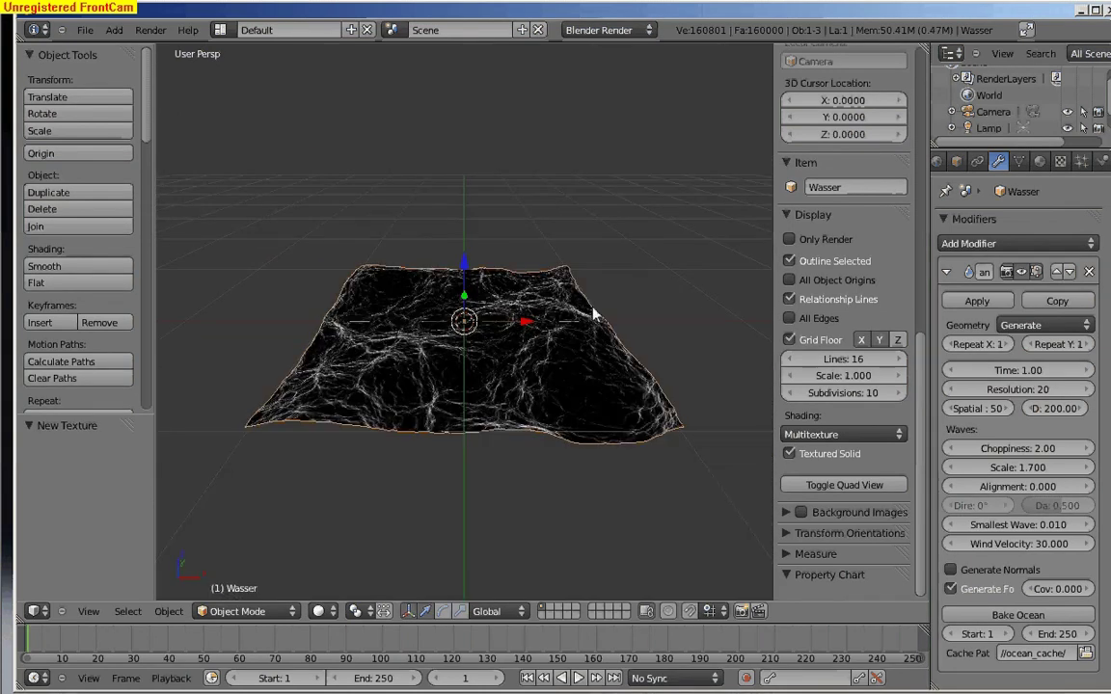
pyautogui.scroll(2, 593, 313)
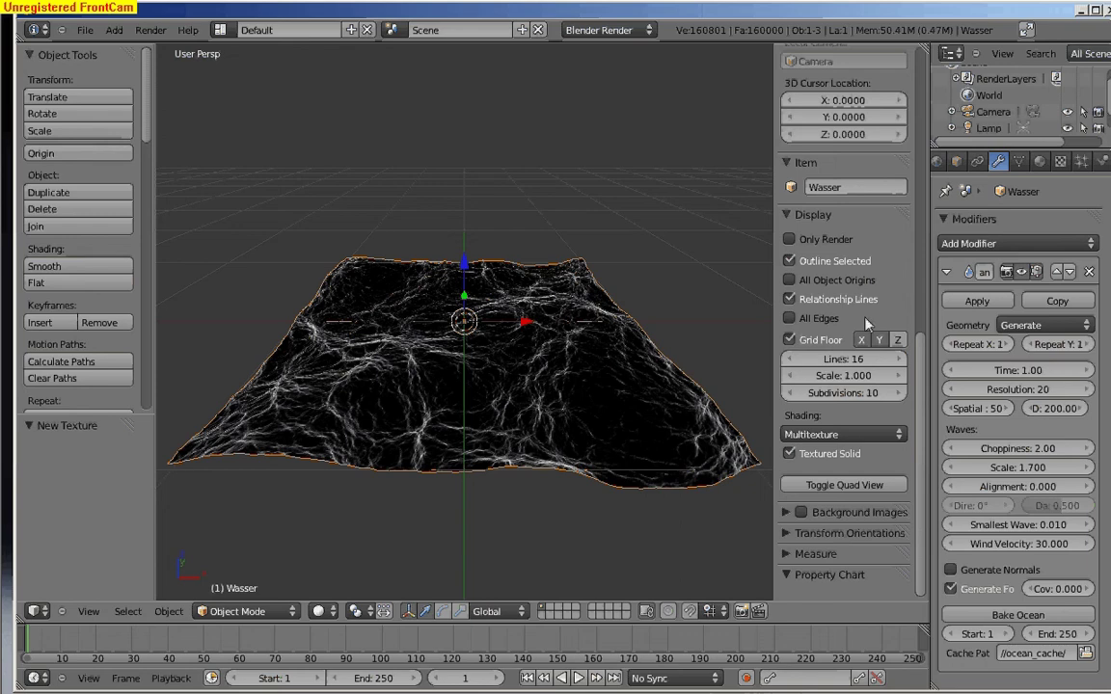
pyautogui.click(721, 292)
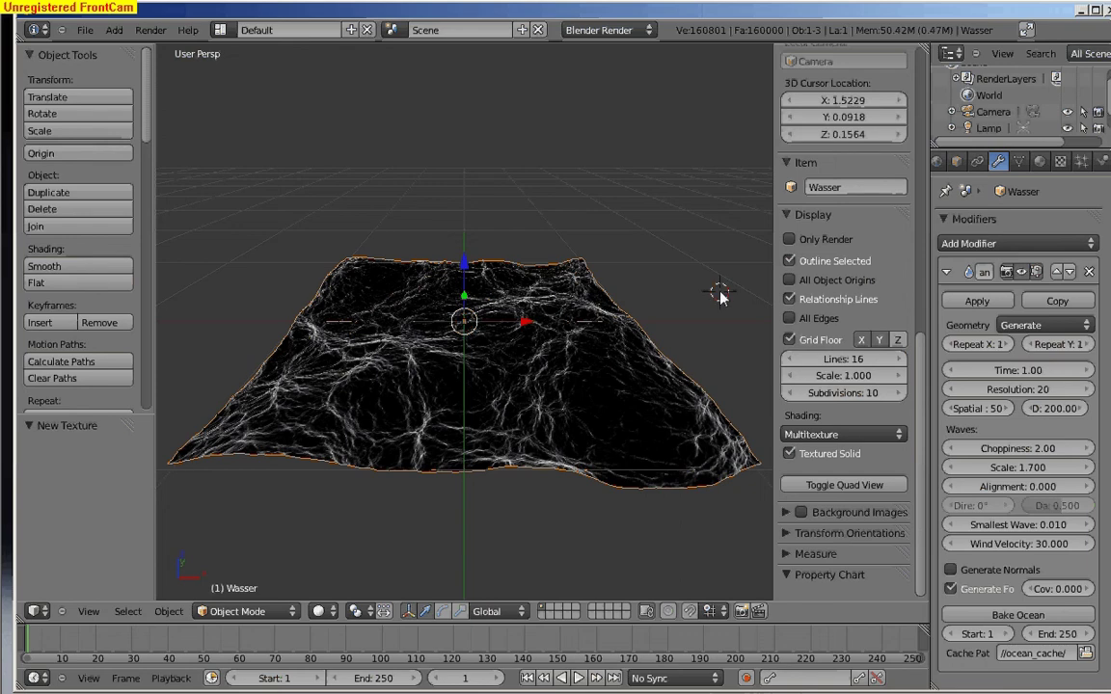
pyautogui.click(1061, 162)
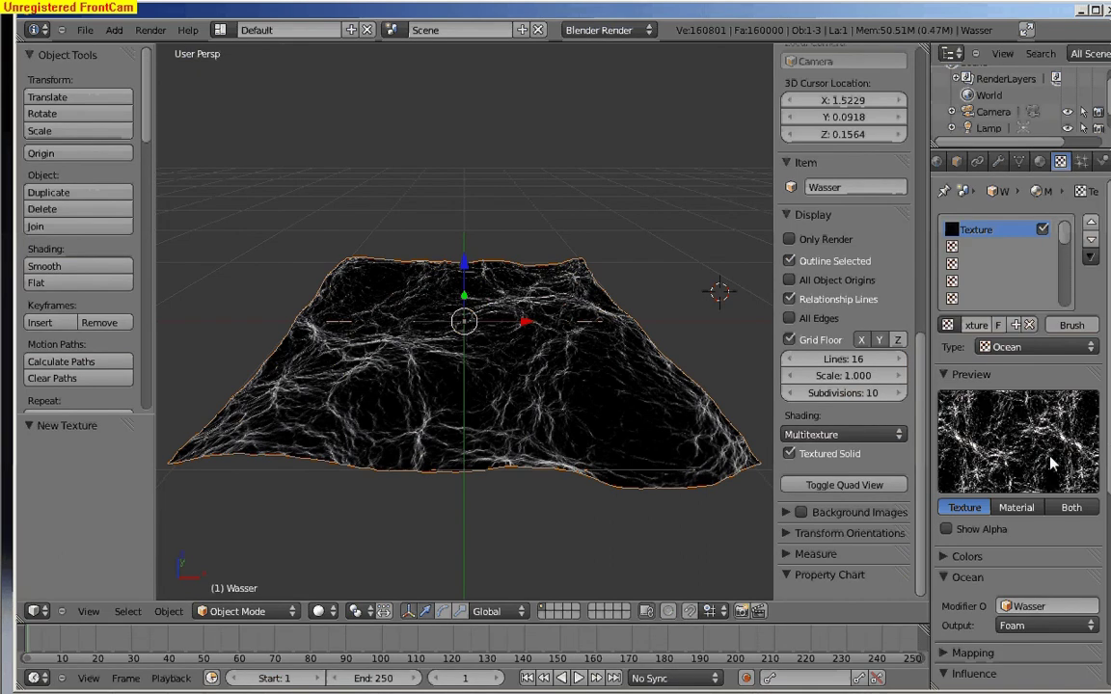
# Set the foam Ocean texture's mapping coordinates to UV, then zoom out to see camera and lamp.
pyautogui.scroll(-5, 1051, 465)
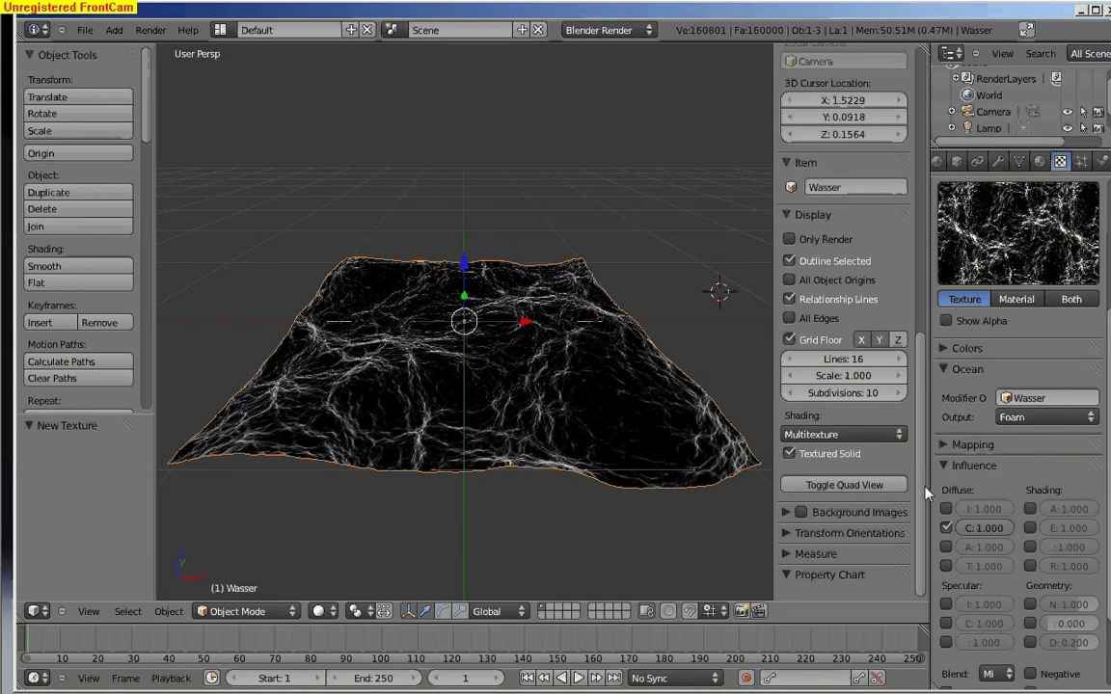
pyautogui.click(972, 444)
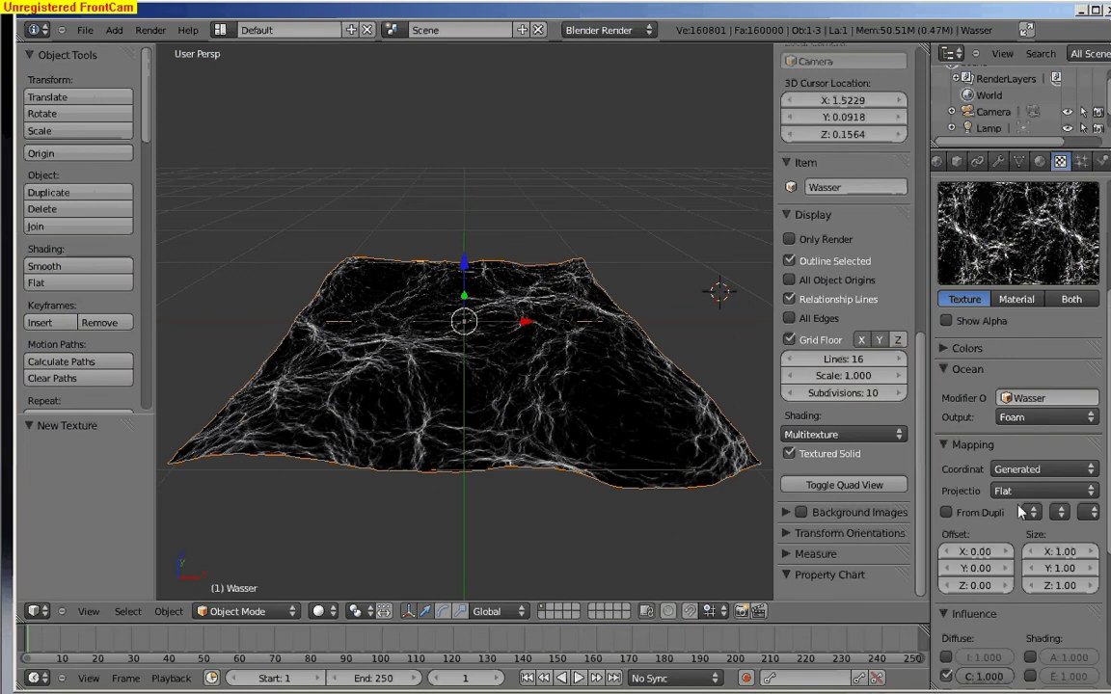
pyautogui.click(1062, 473)
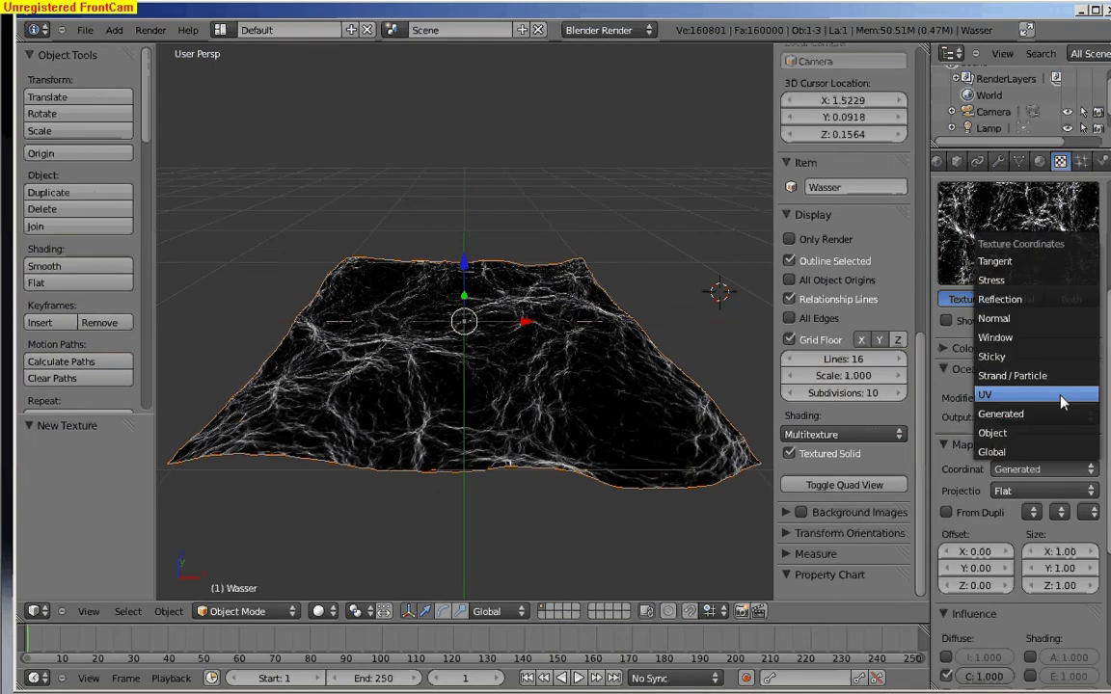
pyautogui.click(1061, 395)
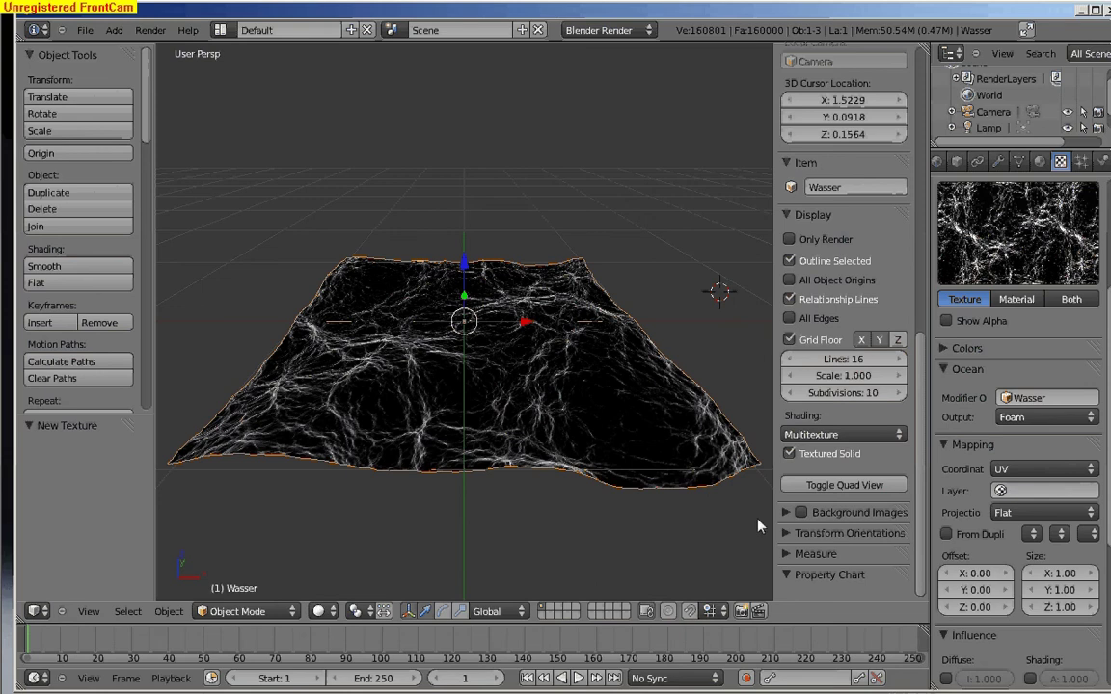
pyautogui.scroll(-2, 685, 568)
pyautogui.scroll(-6, 649, 568)
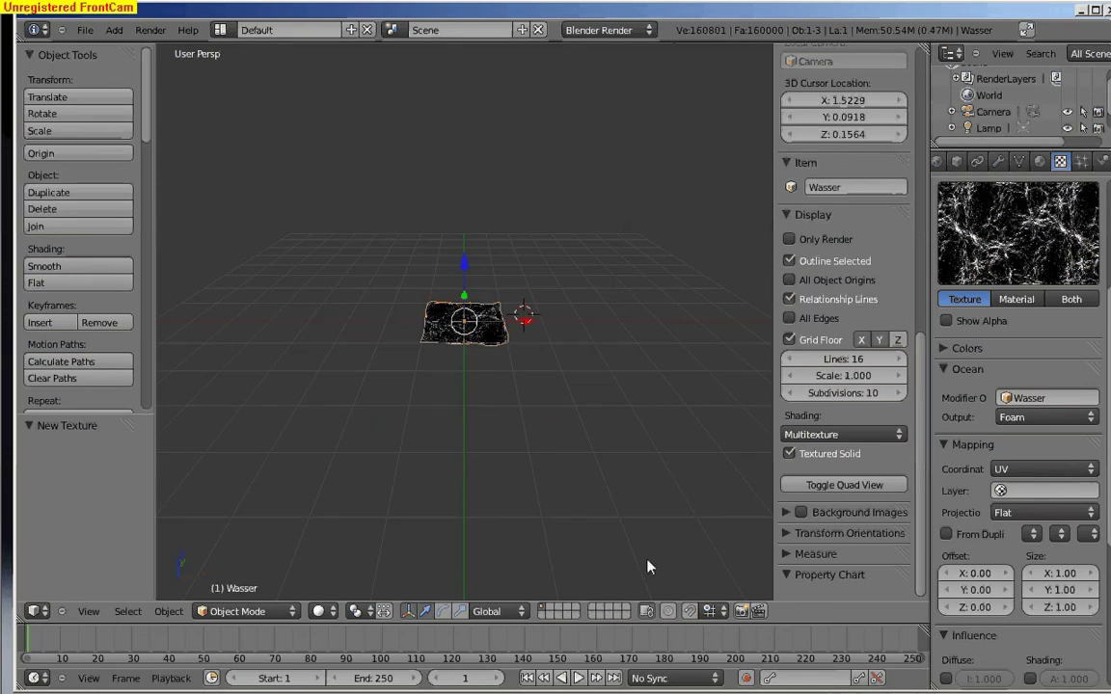
pyautogui.scroll(-2, 649, 568)
pyautogui.scroll(-2, 674, 531)
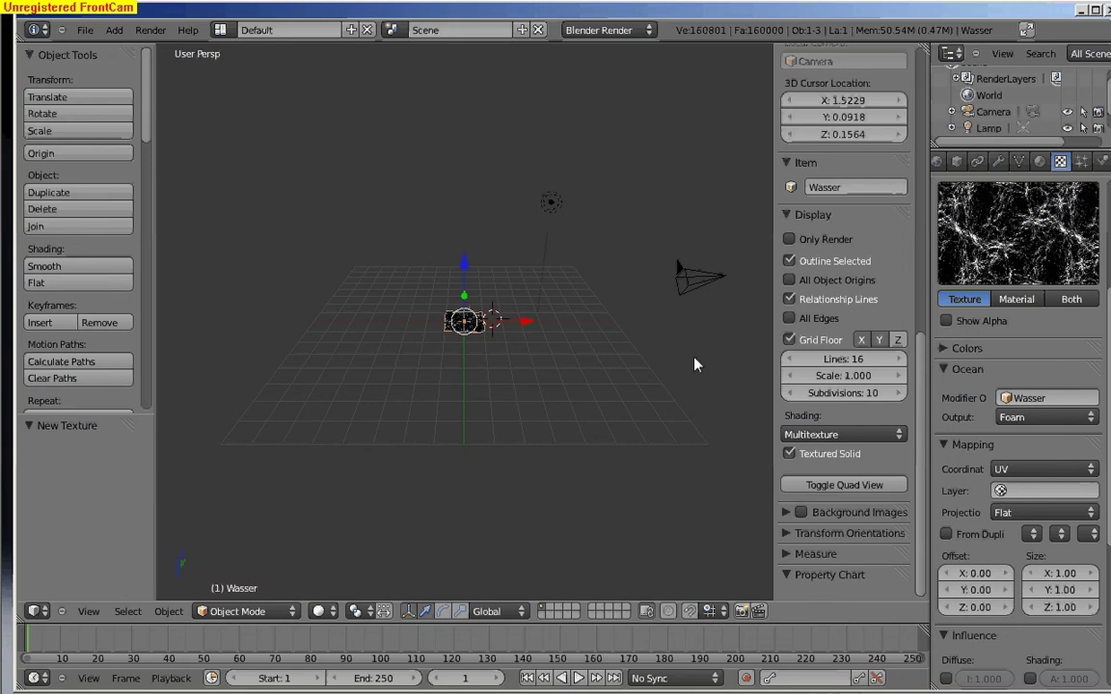
# In top view, move the camera near the grid's lower-right edge.
pyautogui.hotkey('ctrl', 'z')
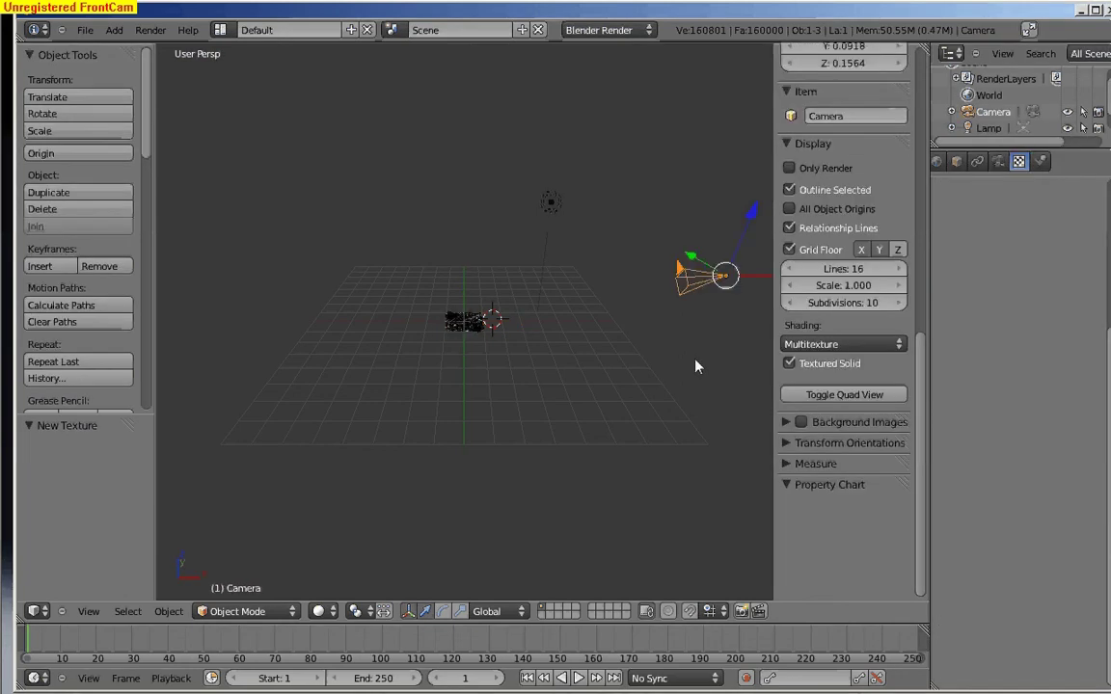
pyautogui.press('KP_7')
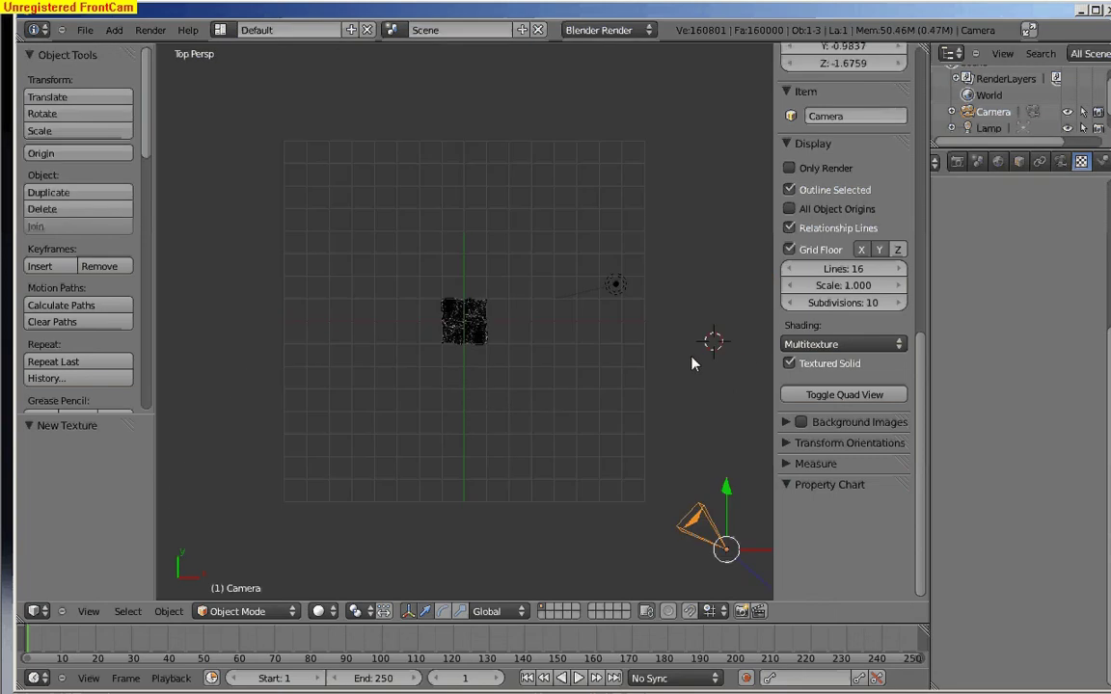
pyautogui.scroll(1, 690, 374)
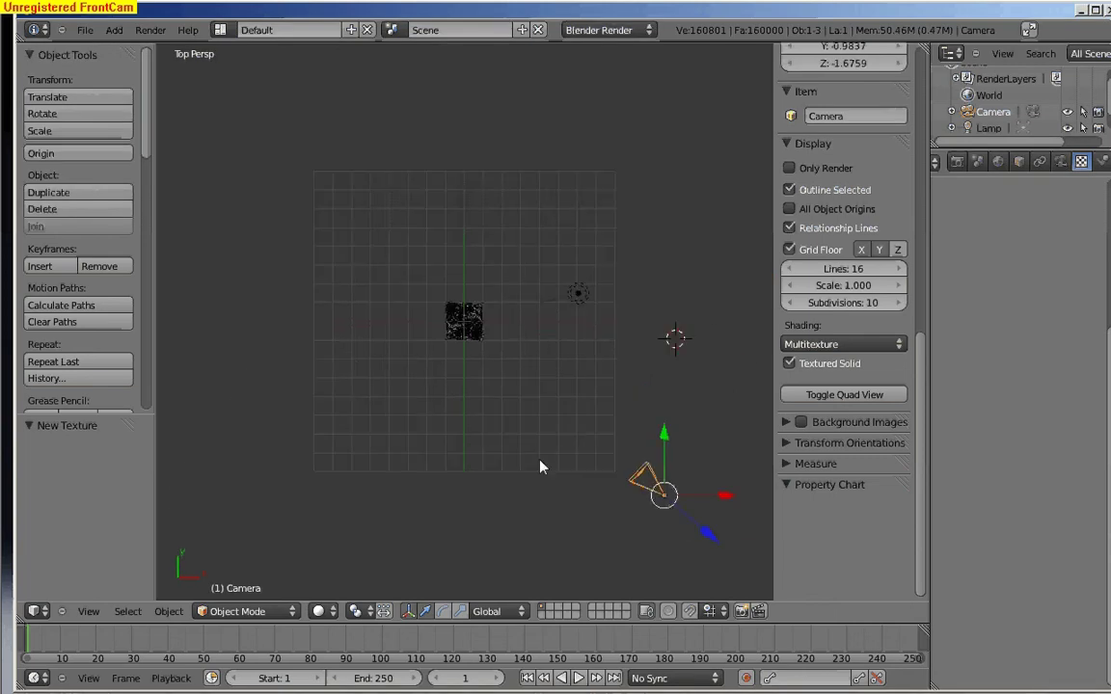
pyautogui.press('g')
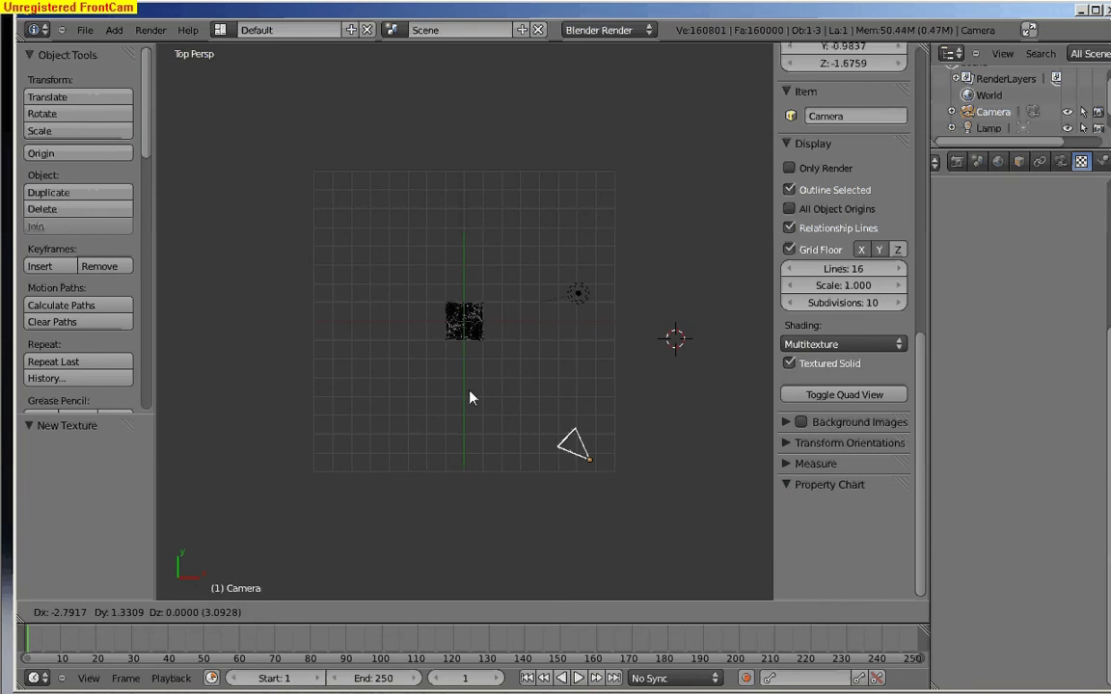
pyautogui.click(405, 334)
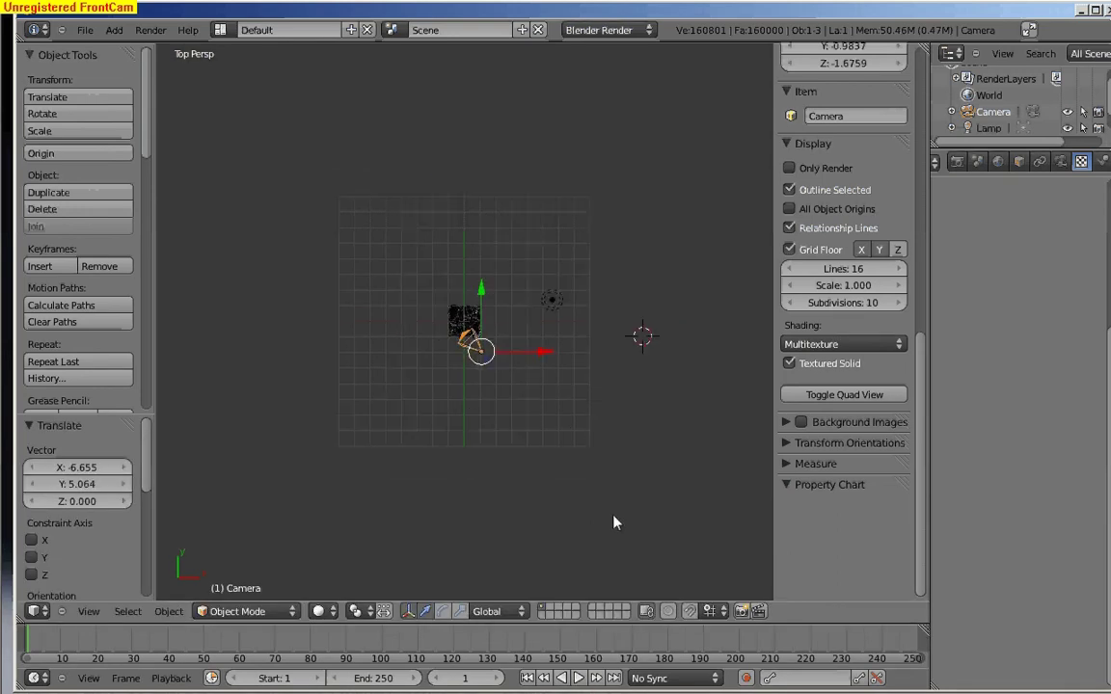
# Lower the camera 4.463 units along Z and look through it at the ocean.
pyautogui.press('KP_3')
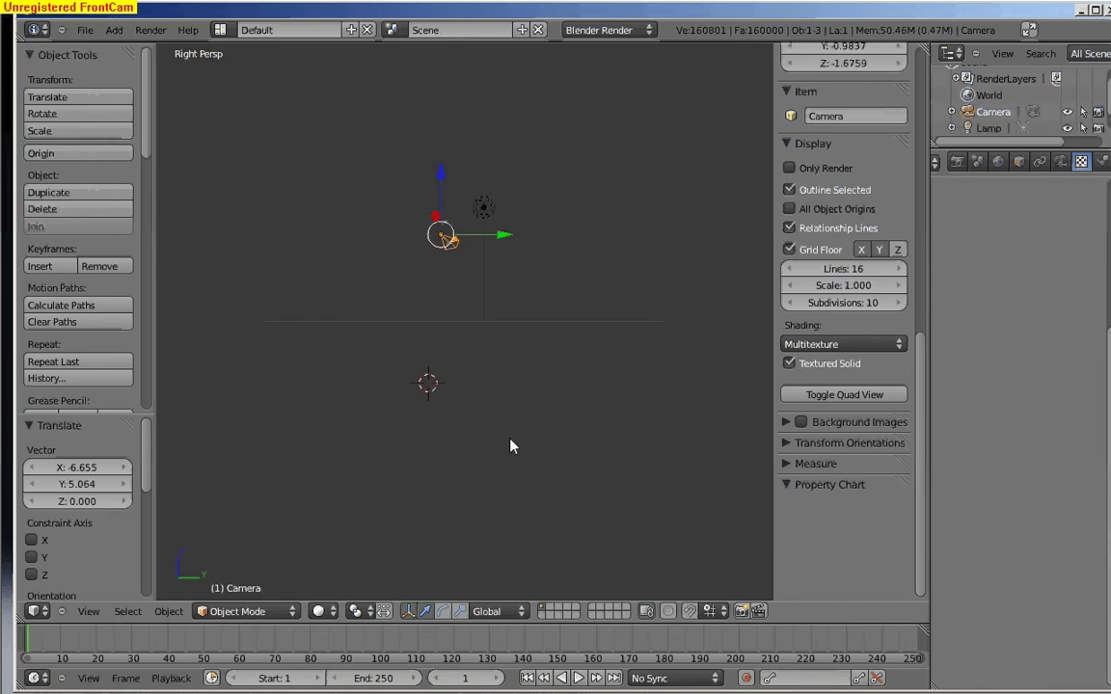
pyautogui.press('g')
pyautogui.press('z')
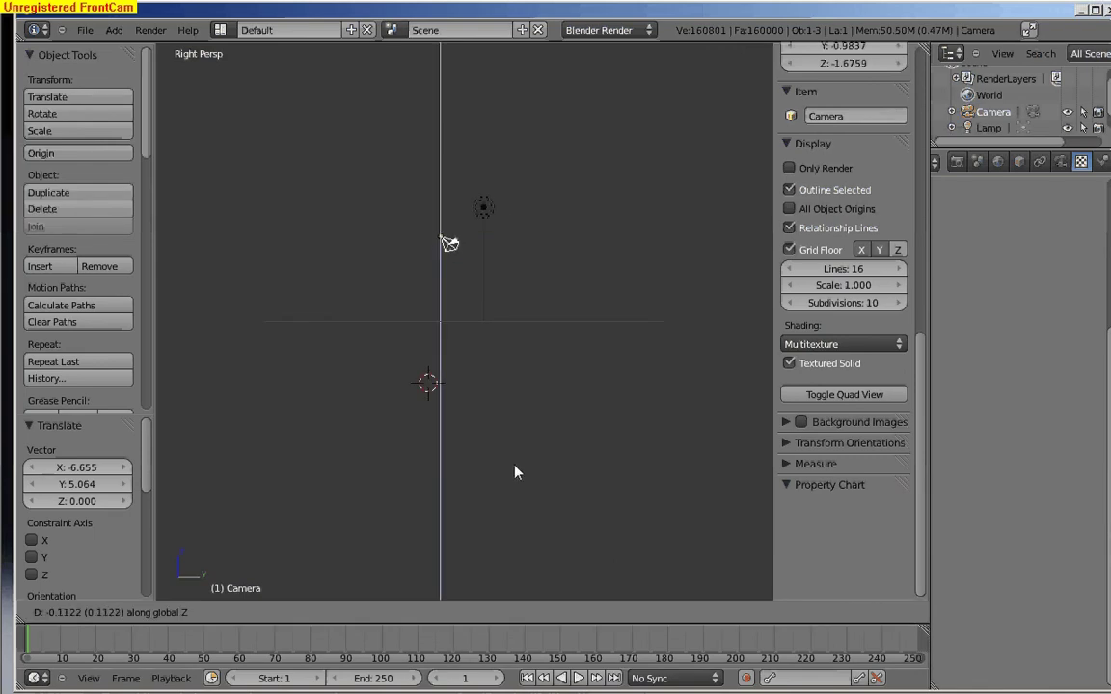
pyautogui.click(590, 520)
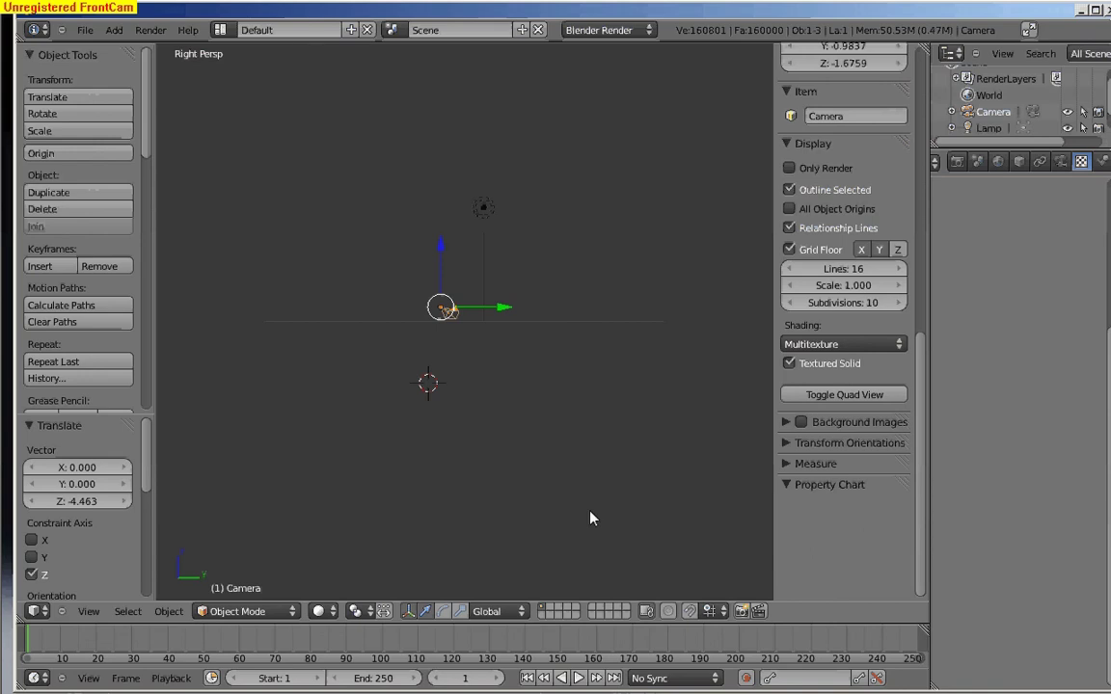
pyautogui.press('ctrl+KP_0')
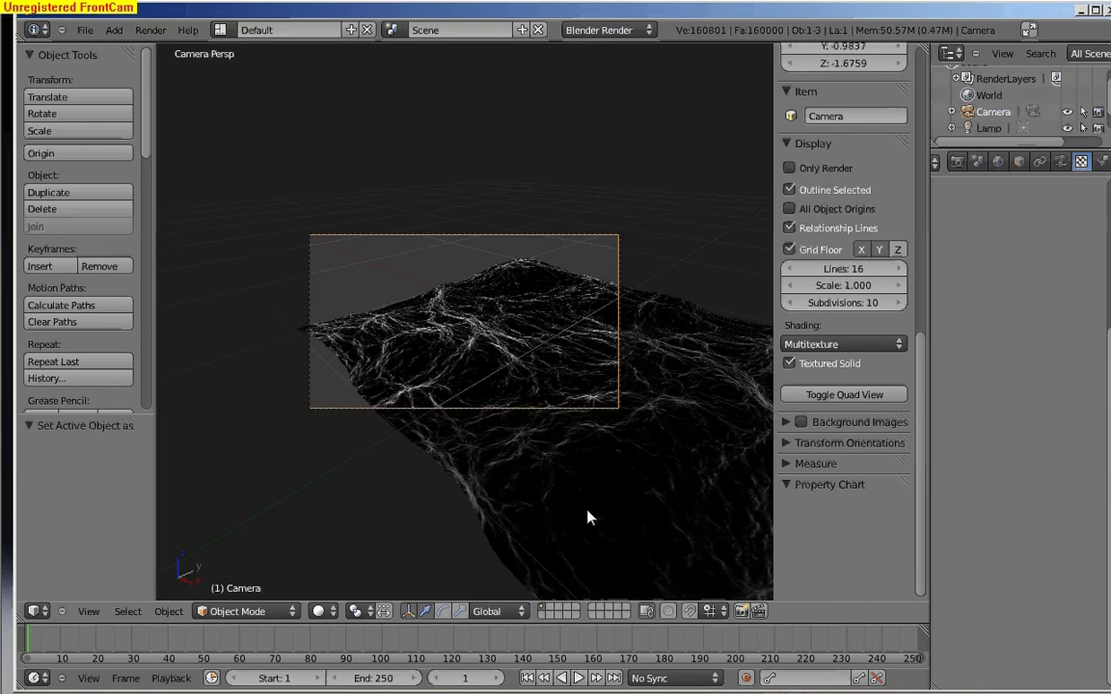
# Turn the camera around Z and shift it sideways along X in top view.
pyautogui.press('r')
pyautogui.press('z')
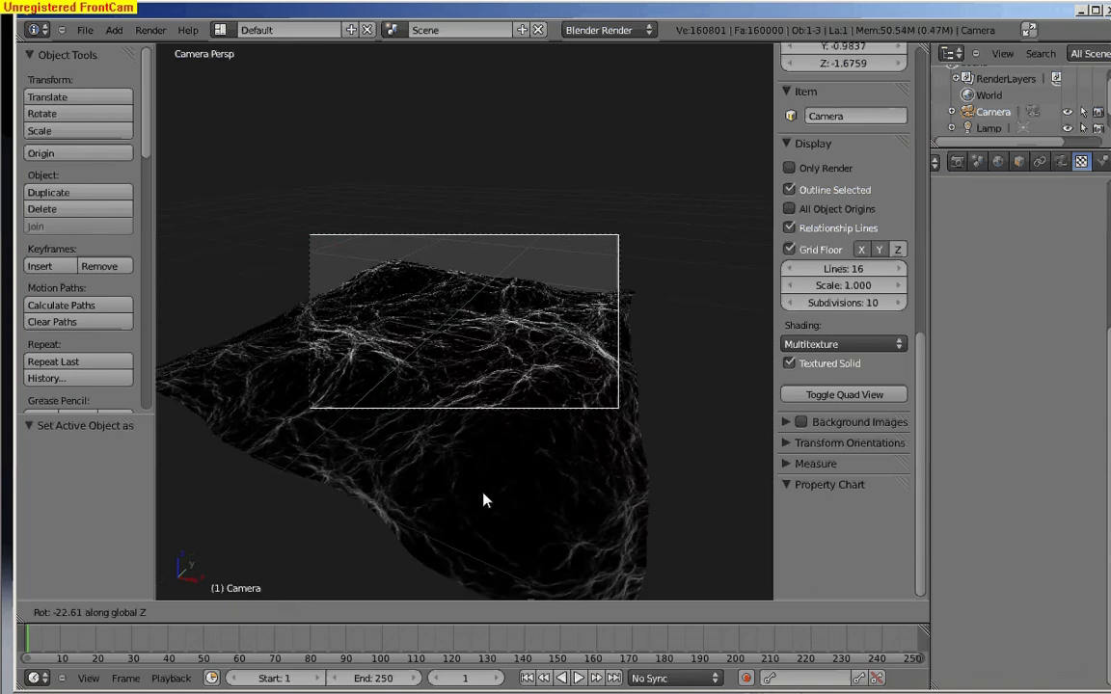
pyautogui.click(390, 415)
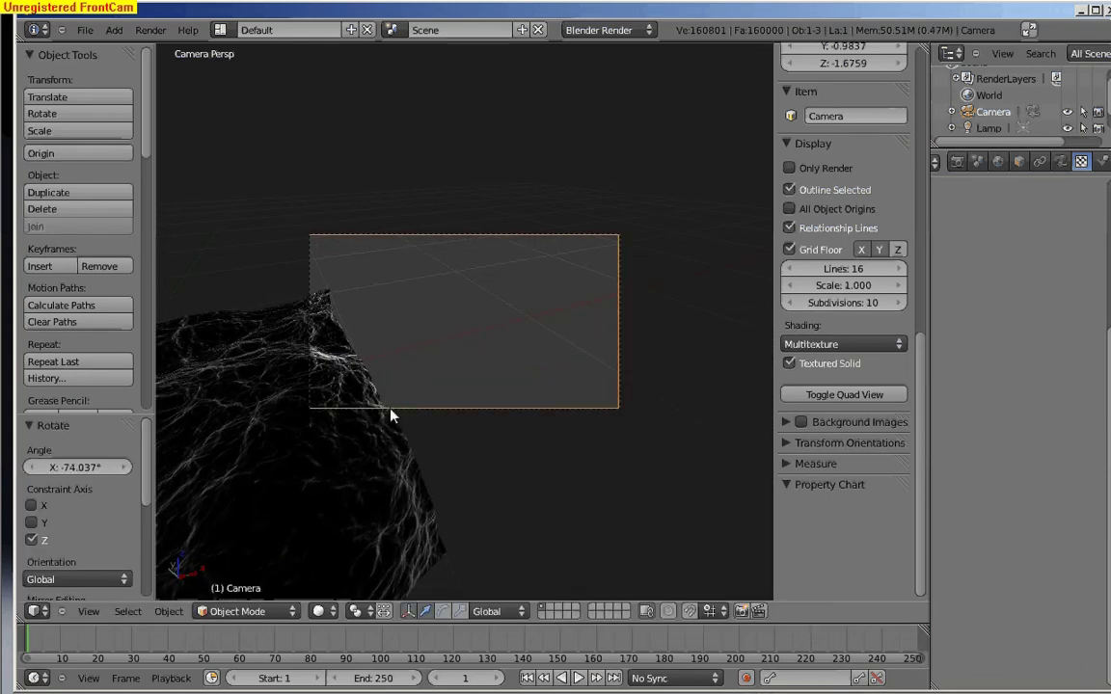
pyautogui.press('KP_7')
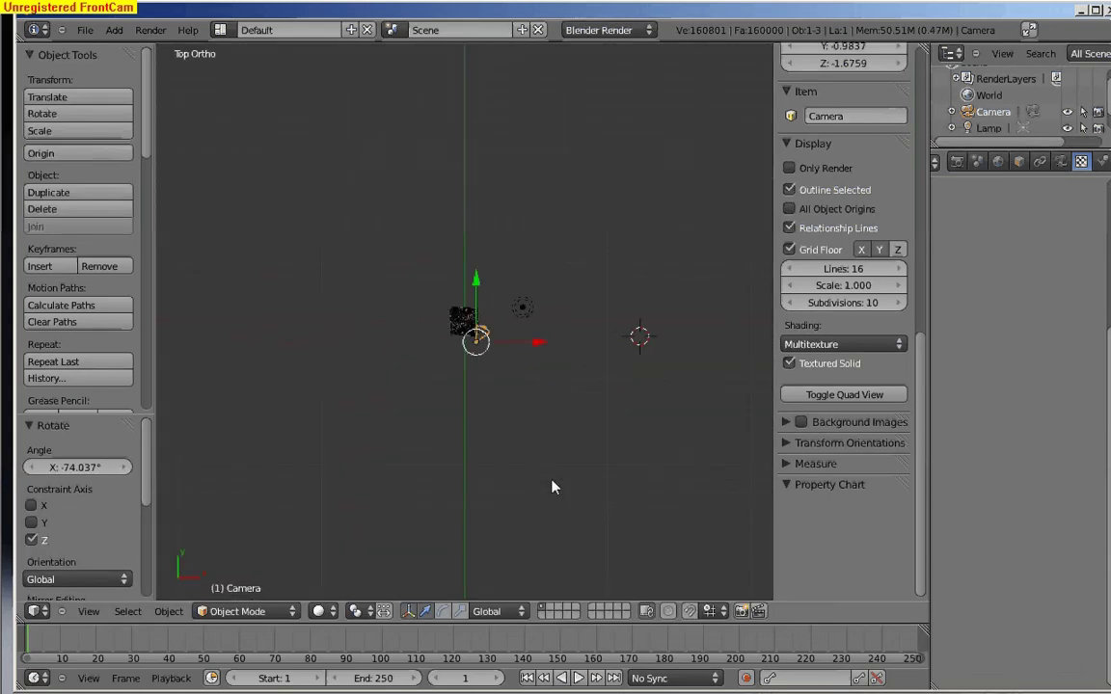
pyautogui.press('g')
pyautogui.press('x')
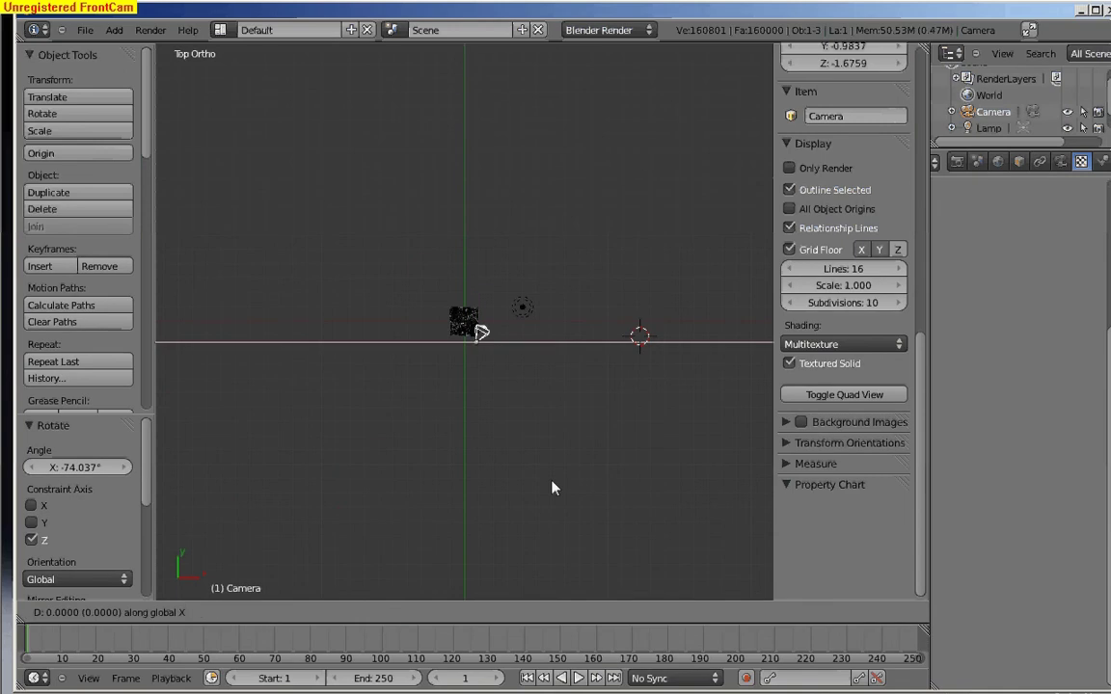
pyautogui.click(529, 494)
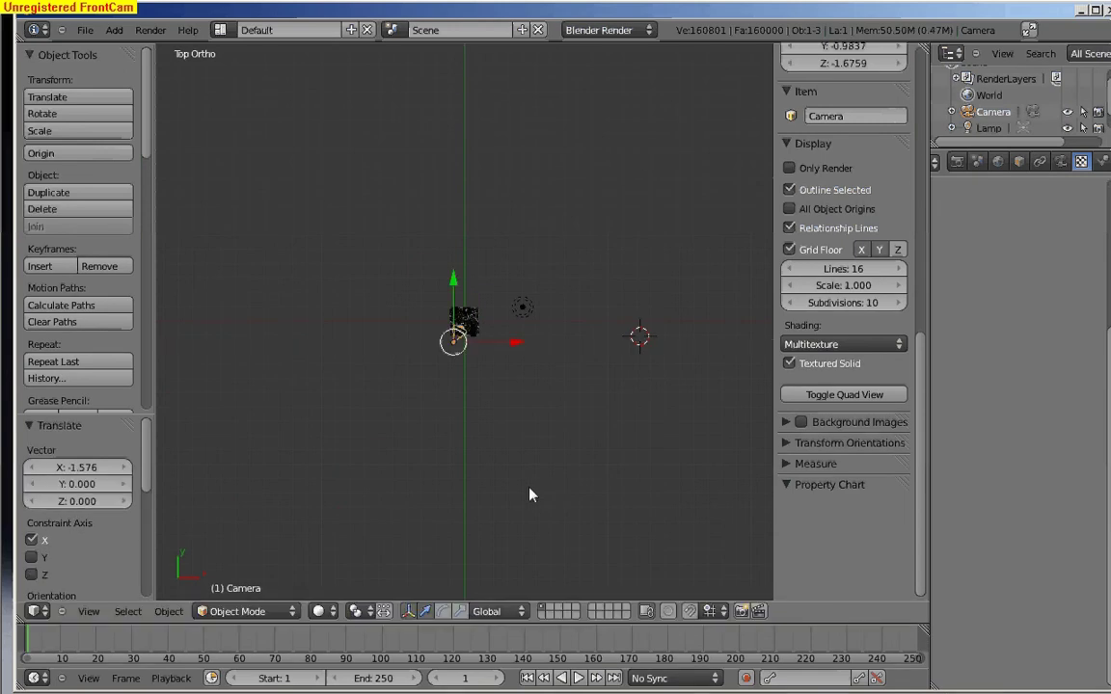
# Nudge the camera slightly along Y, then orbit the view around the scene.
pyautogui.scroll(6, 533, 498)
pyautogui.scroll(4, 533, 498)
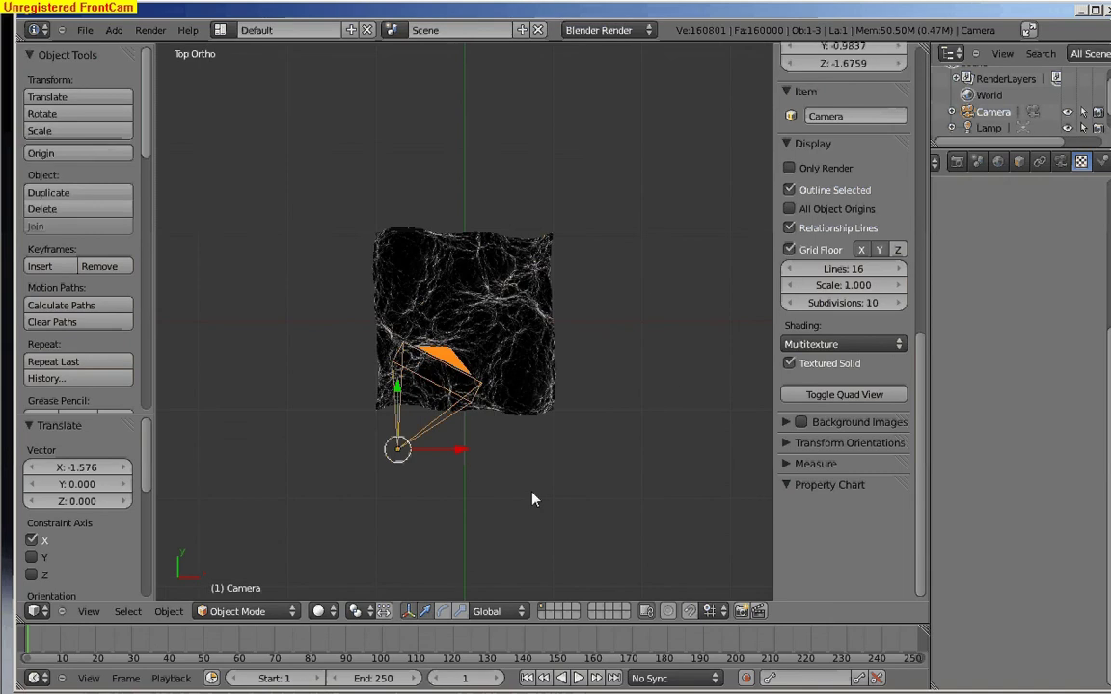
pyautogui.press('g')
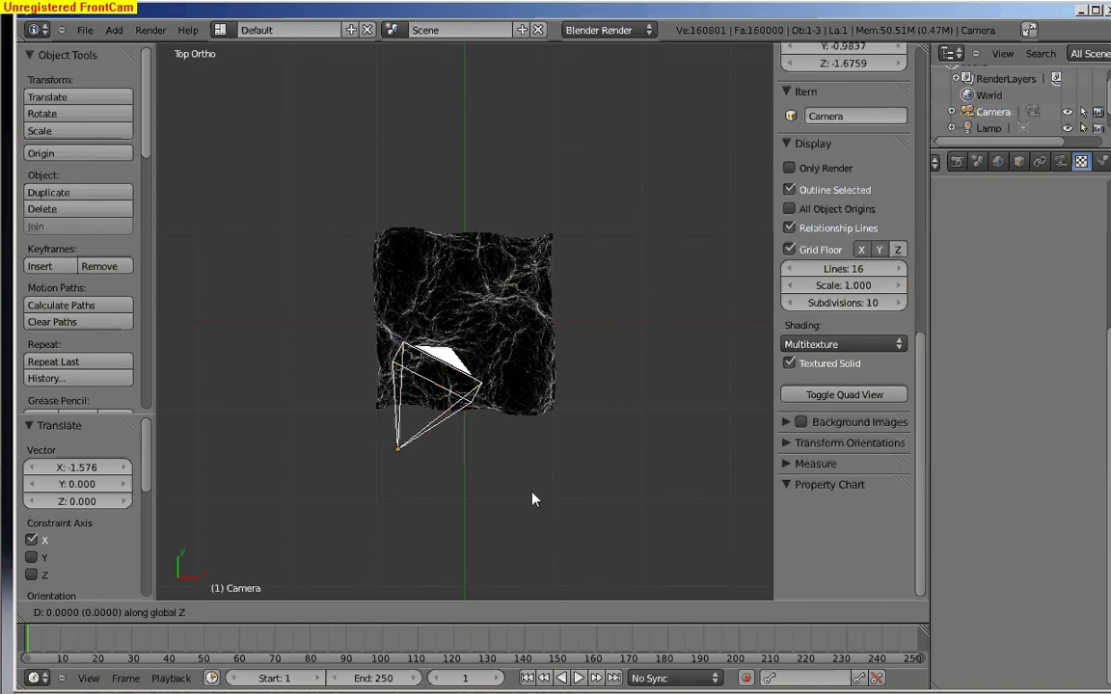
pyautogui.press('y')
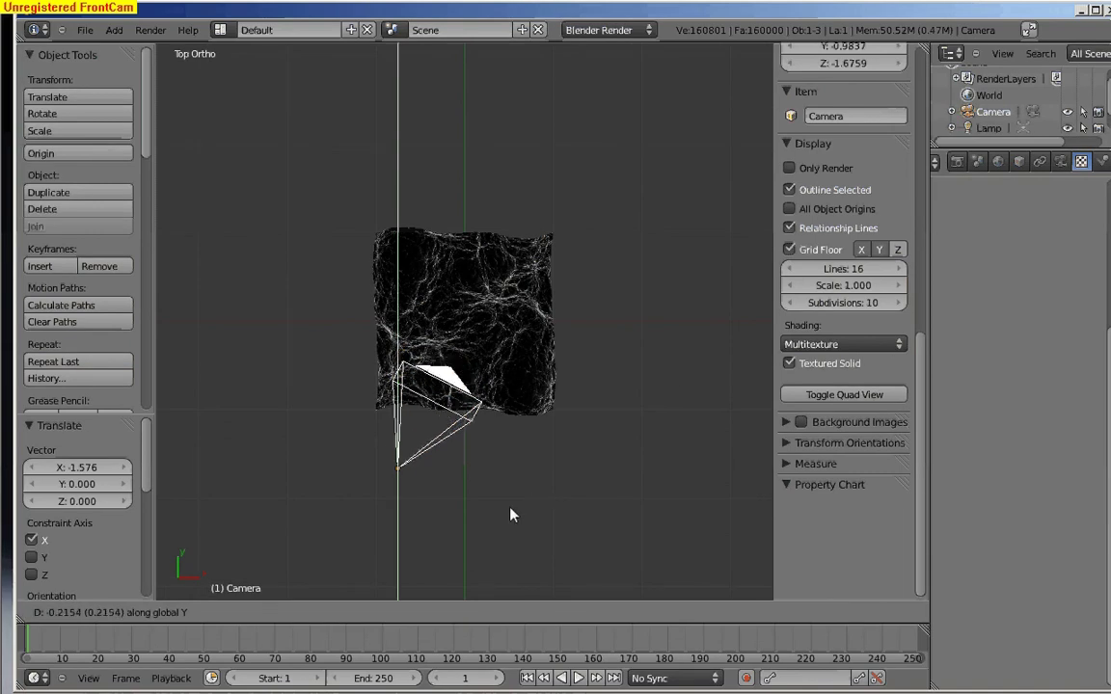
pyautogui.click(518, 503)
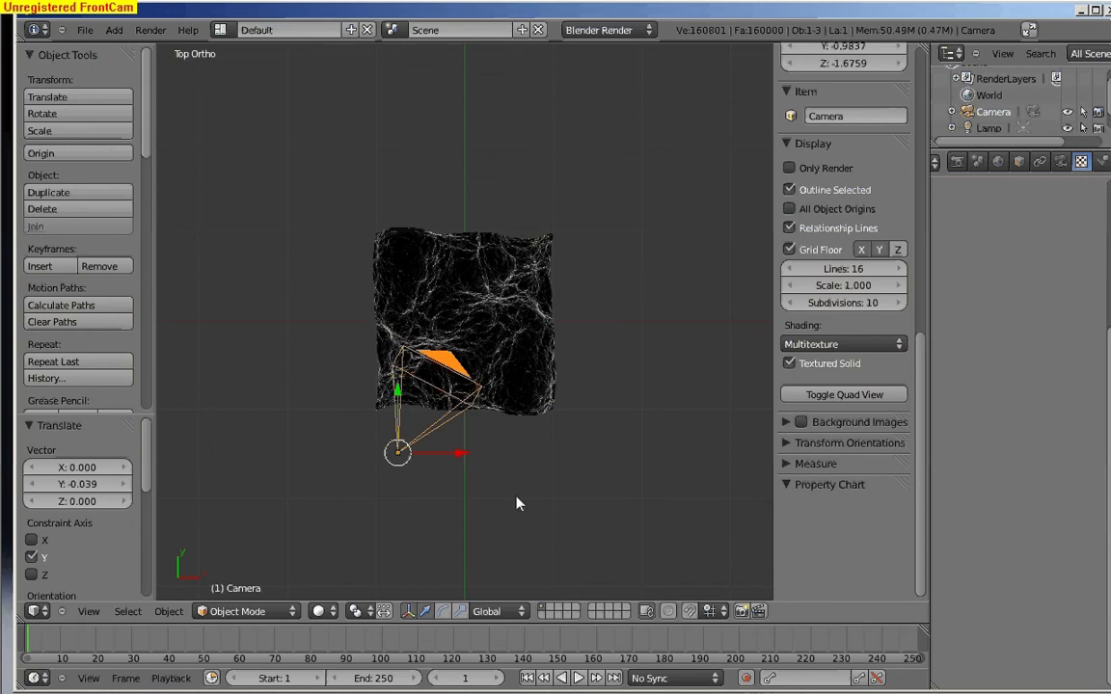
pyautogui.press('KP_3')
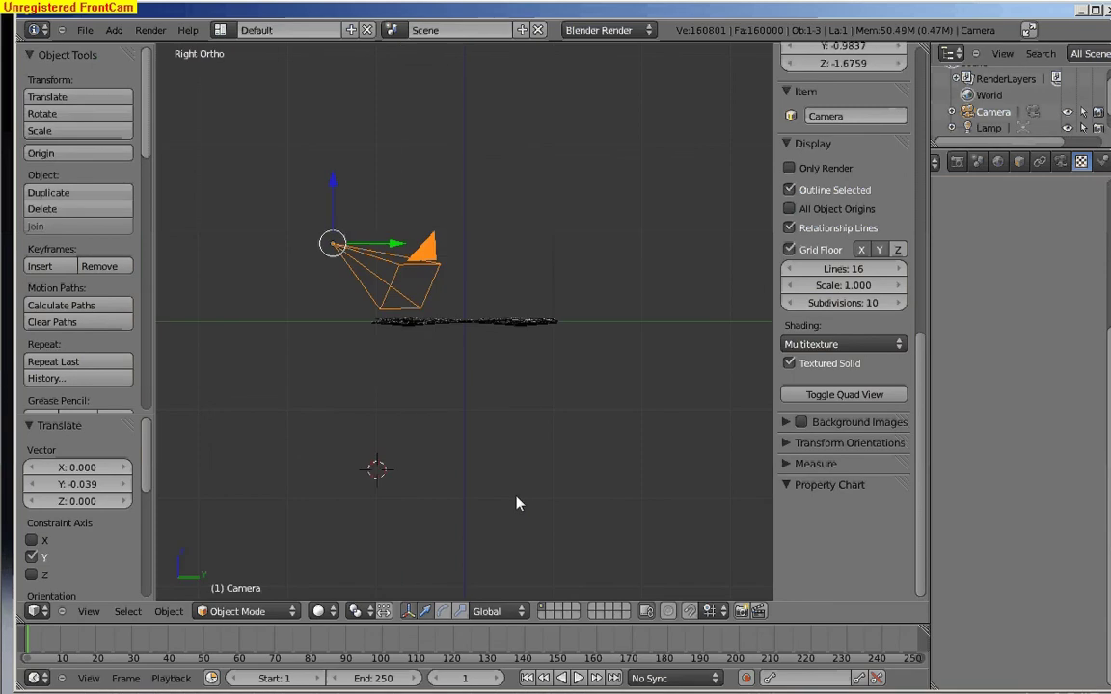
pyautogui.press('KP_6')
pyautogui.press('KP_6')
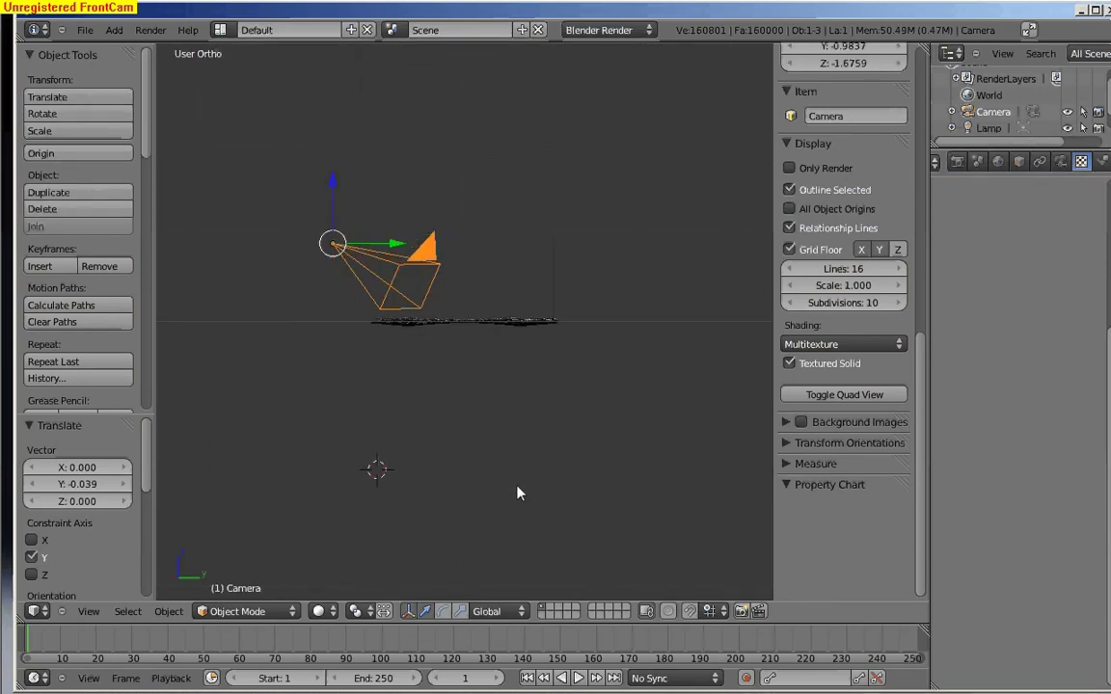
pyautogui.press('KP_6')
pyautogui.press('KP_6')
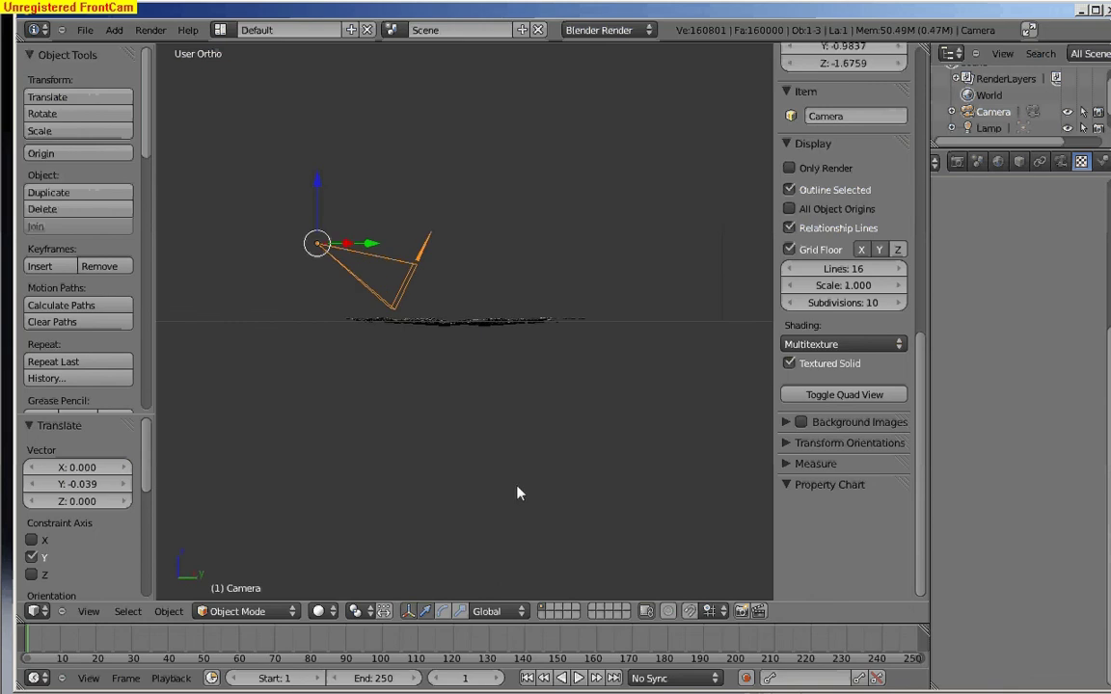
# Tilt the camera toward the water and lower it along Z to just above the ocean.
pyautogui.press('r')
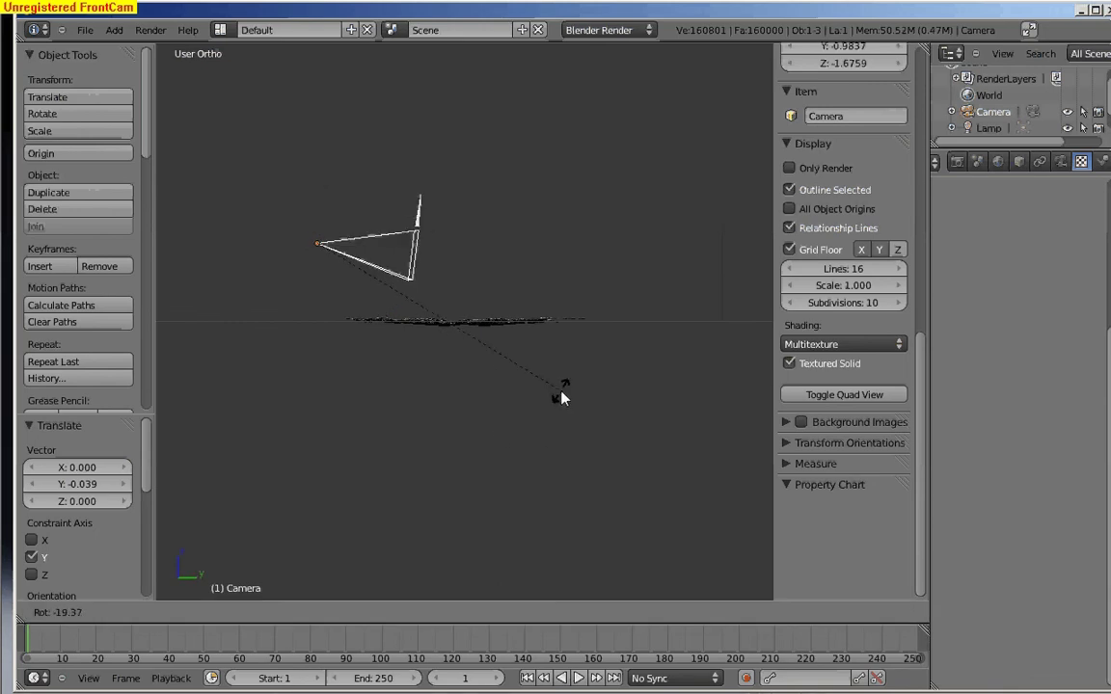
pyautogui.click(560, 397)
pyautogui.press('g')
pyautogui.press('z')
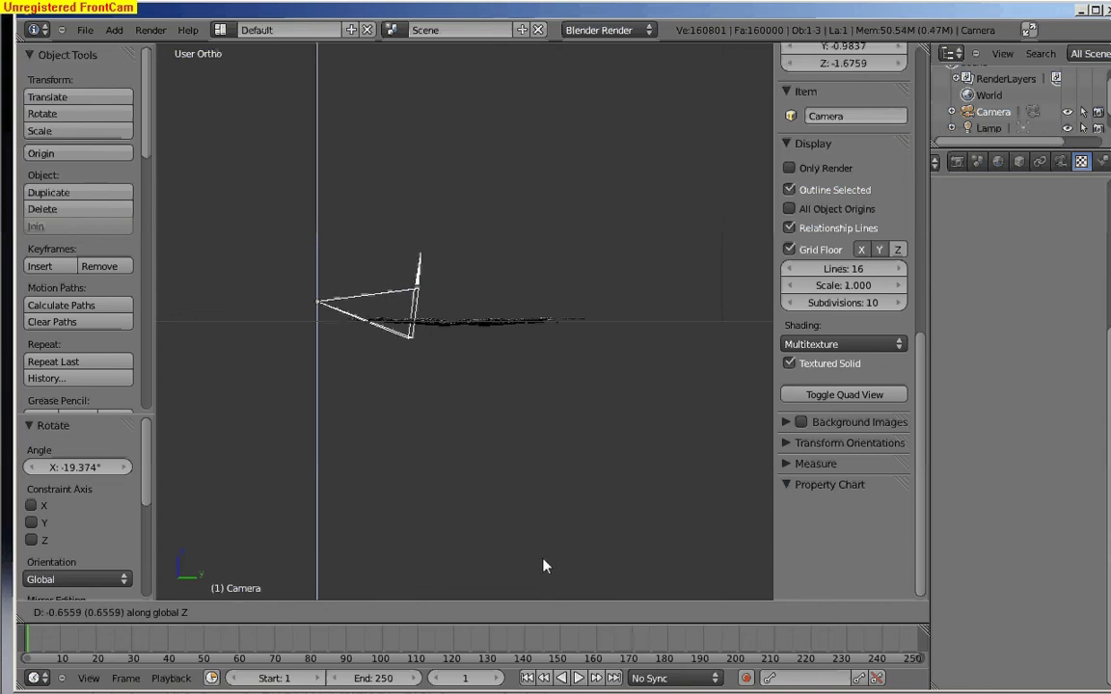
pyautogui.click(542, 562)
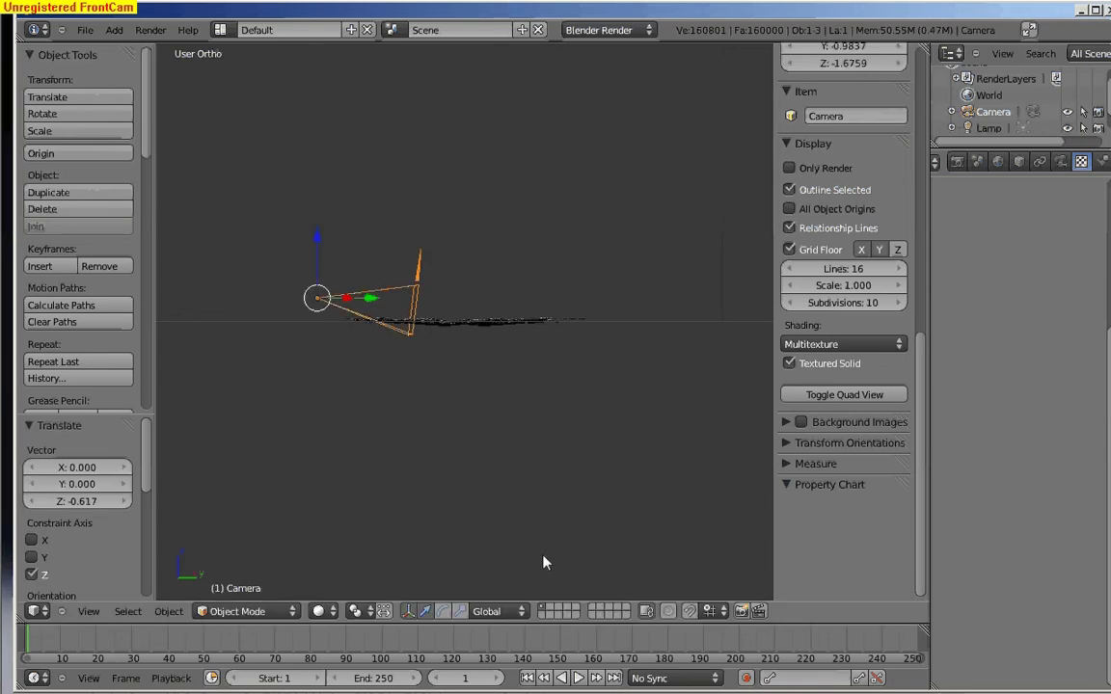
pyautogui.click(543, 555)
# Render a test frame of the foam-streaked ocean, then return to the 3D view.
pyautogui.press('F12')
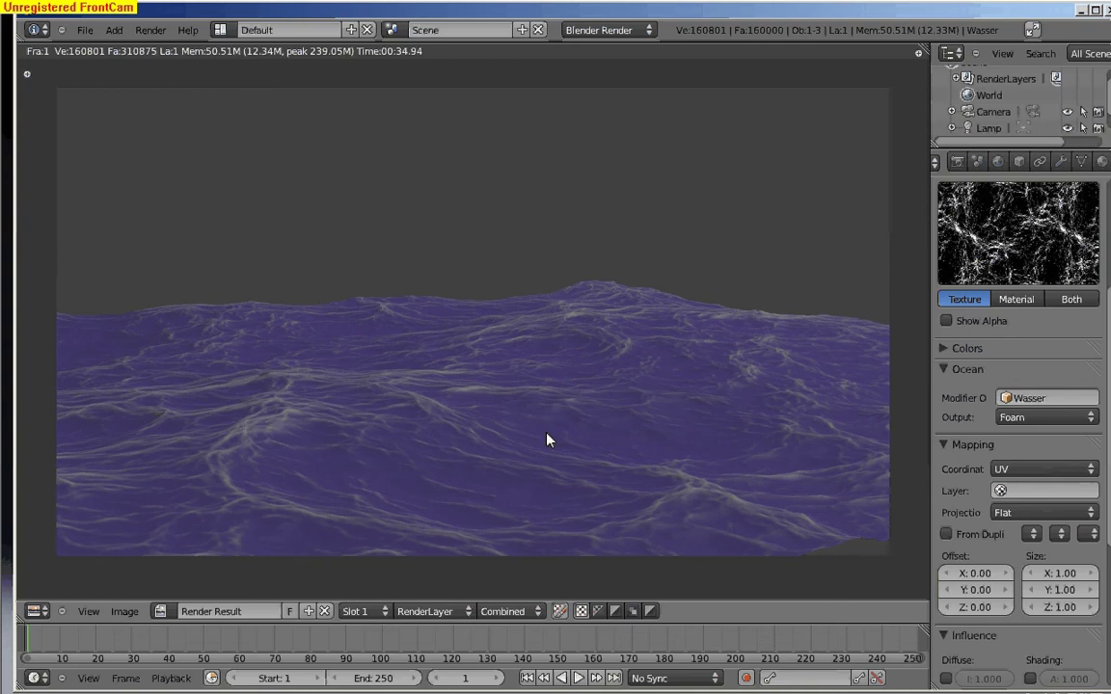
pyautogui.press('Escape')
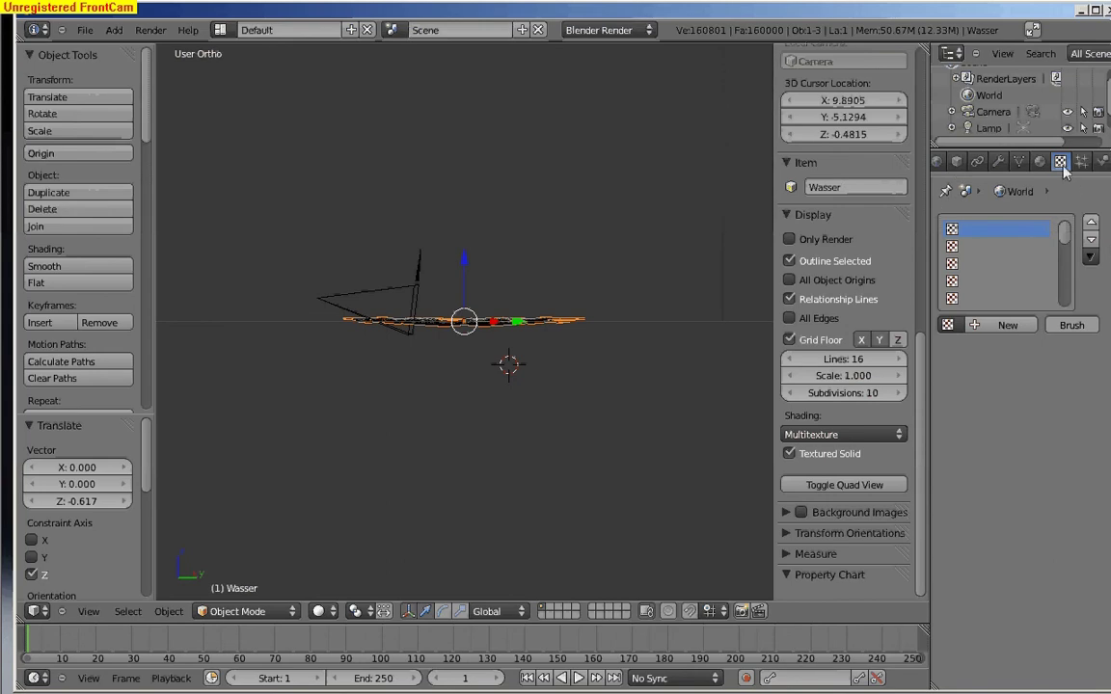
# Add a new World texture of Image type and load the cloud picture into it.
pyautogui.click(1006, 328)
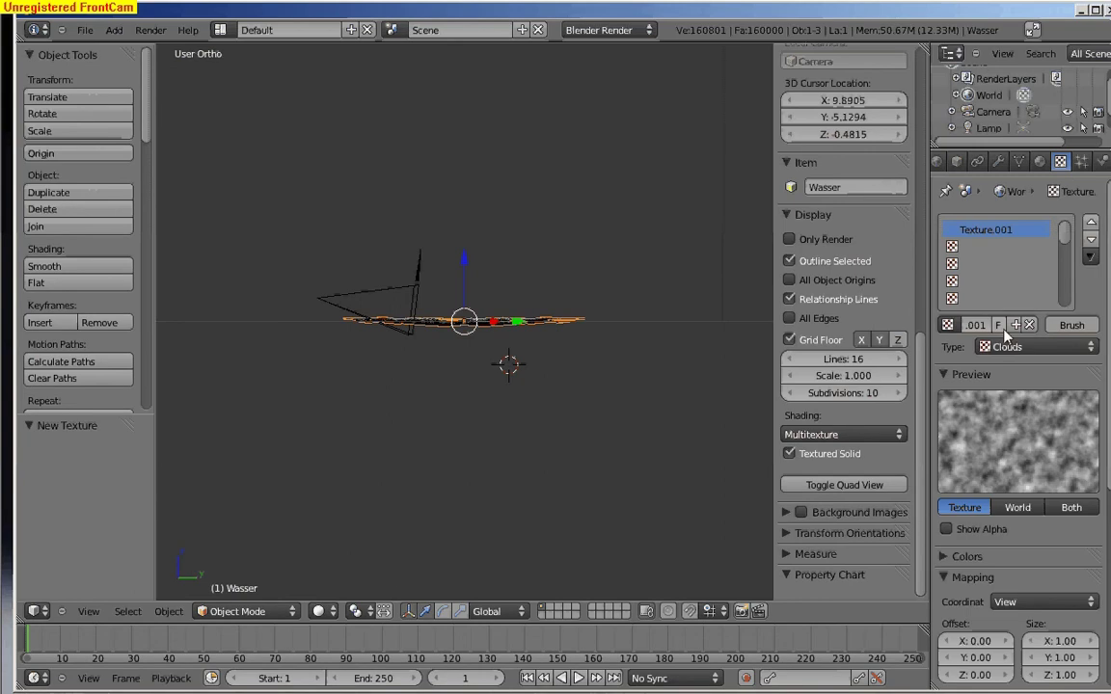
pyautogui.click(1058, 347)
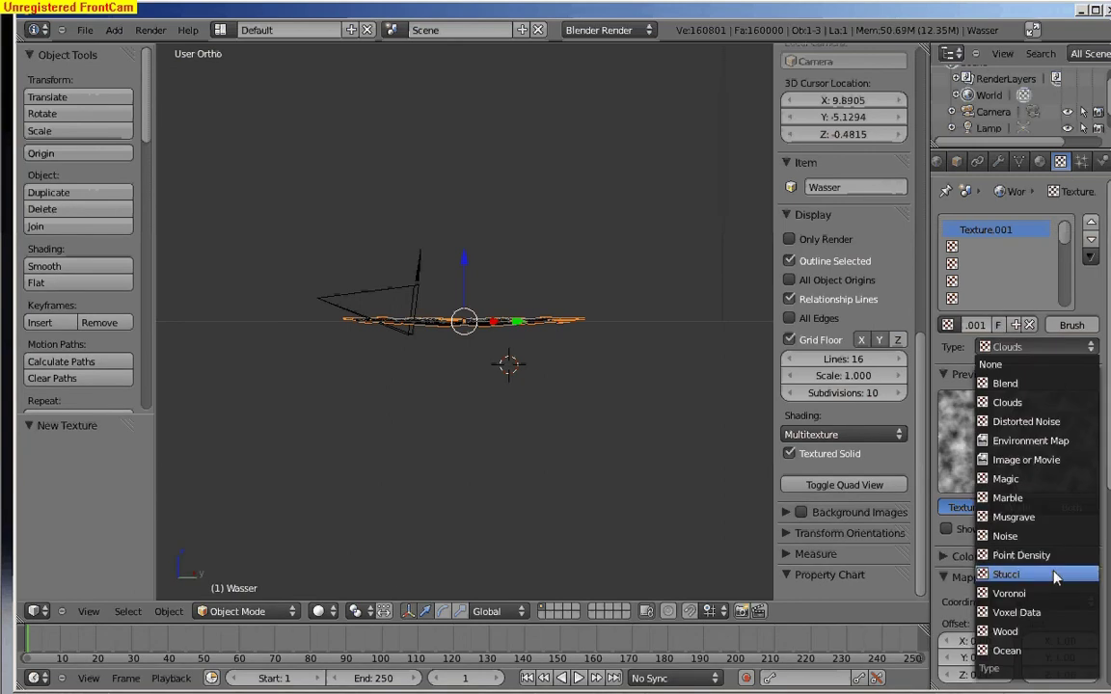
pyautogui.click(1051, 460)
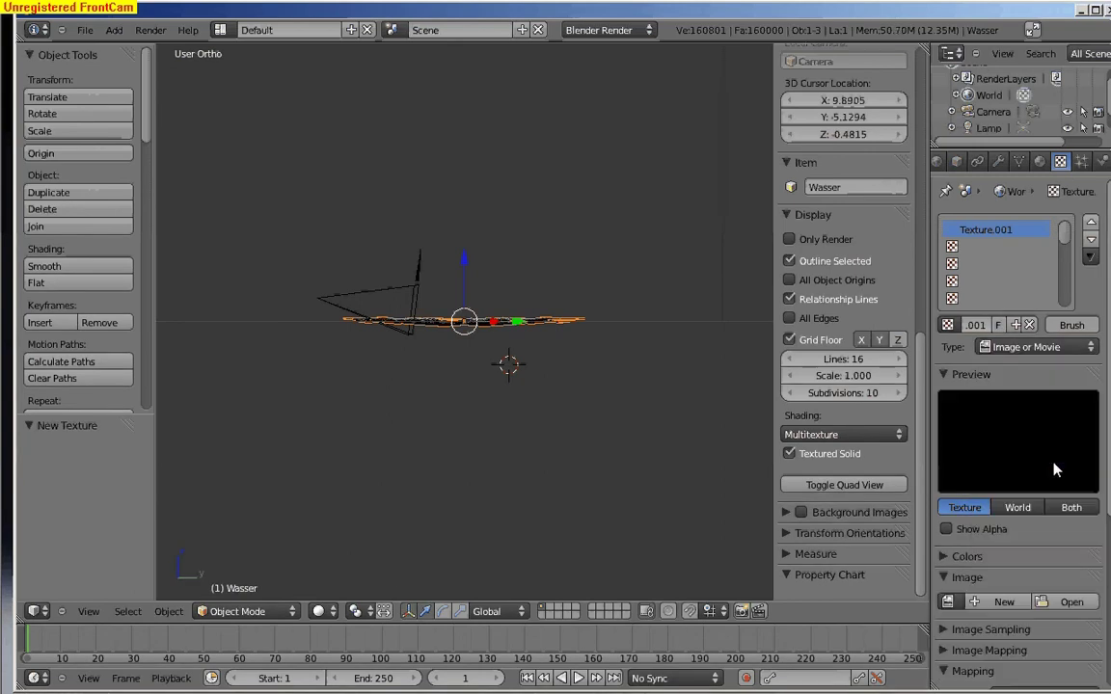
pyautogui.click(1068, 602)
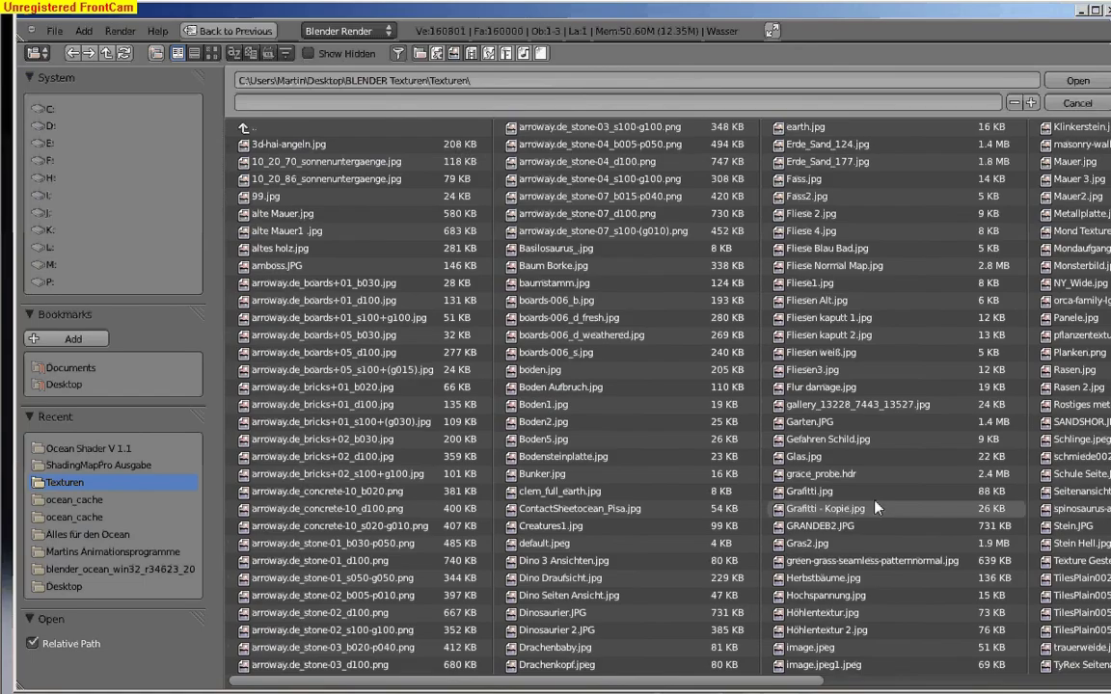
pyautogui.scroll(-2, 876, 508)
pyautogui.scroll(-2, 876, 508)
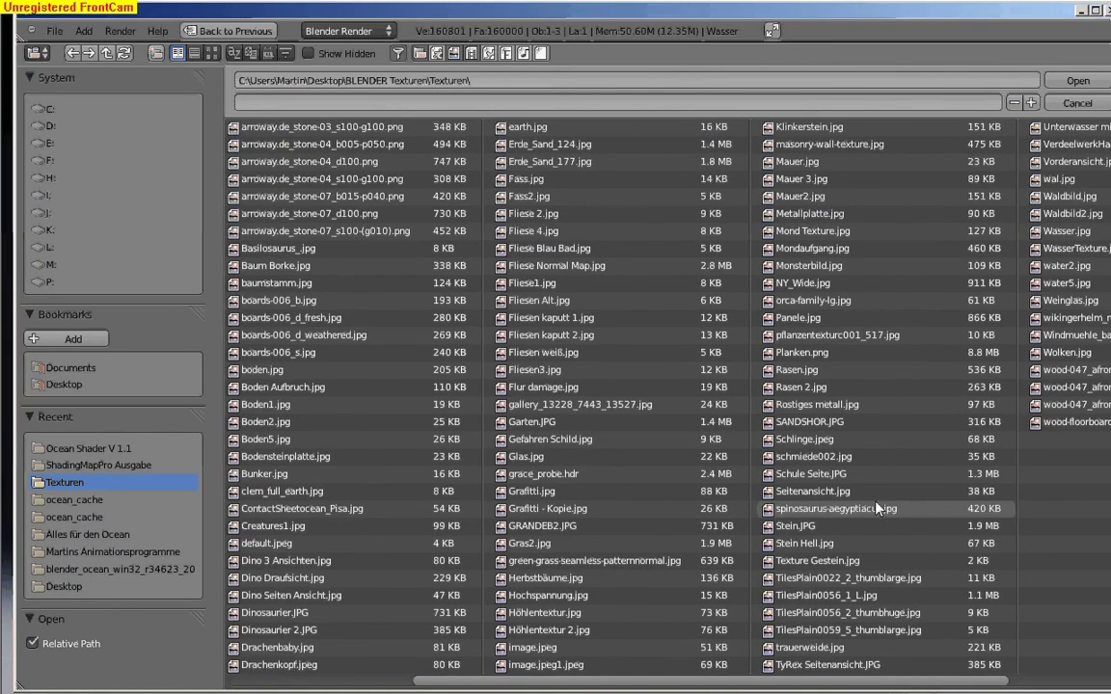
pyautogui.scroll(-2, 875, 509)
pyautogui.scroll(-1, 808, 577)
pyautogui.click(925, 421)
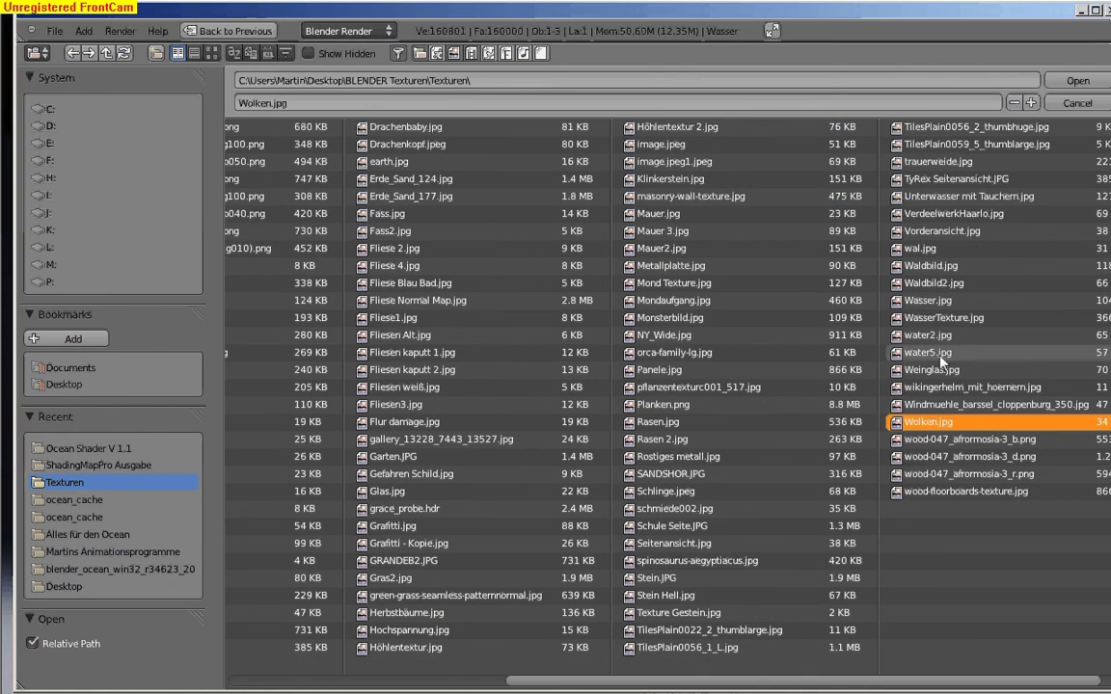
pyautogui.click(933, 353)
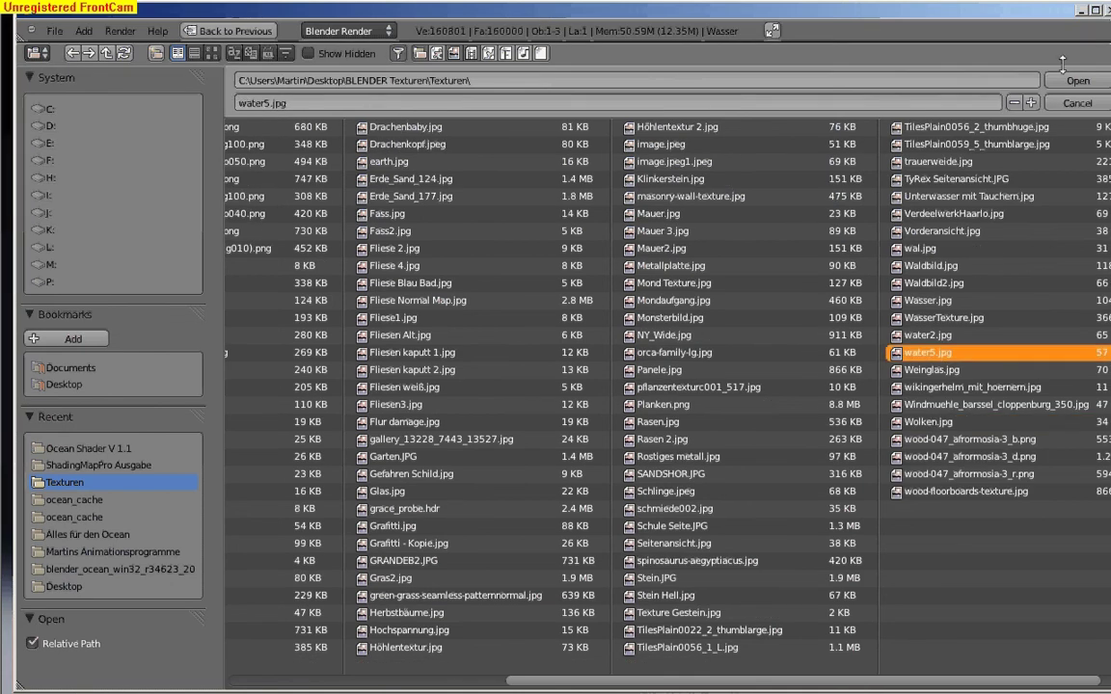
pyautogui.doubleClick(931, 353)
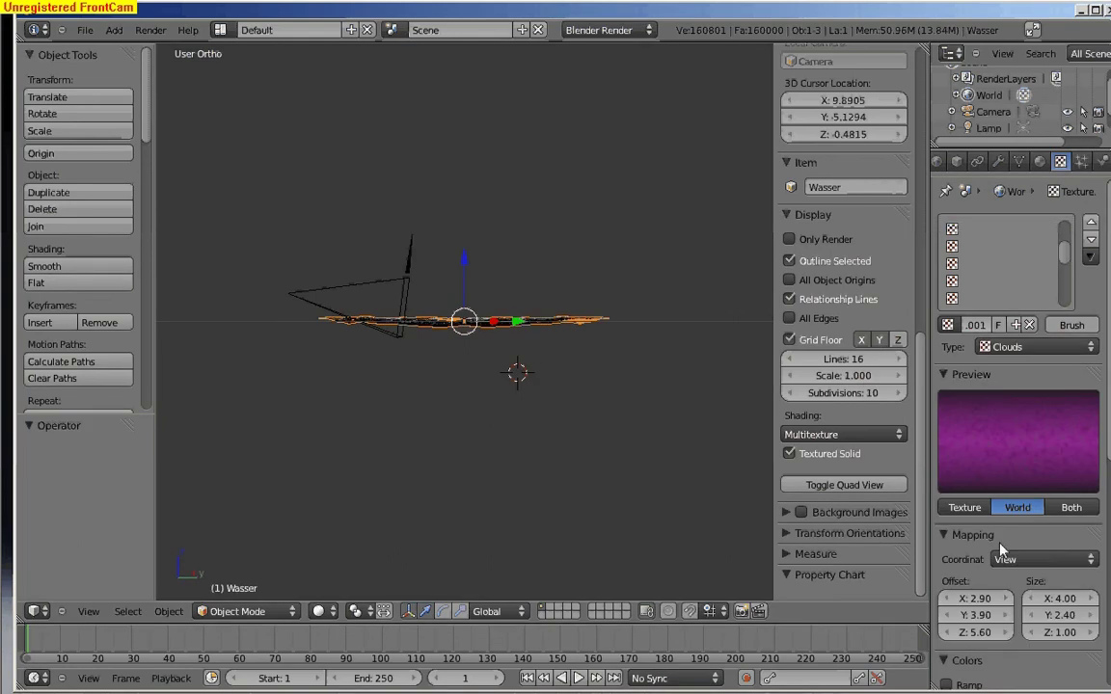
# Set the World texture's type to Image or Movie so the cloud sky preview shows.
pyautogui.click(1036, 347)
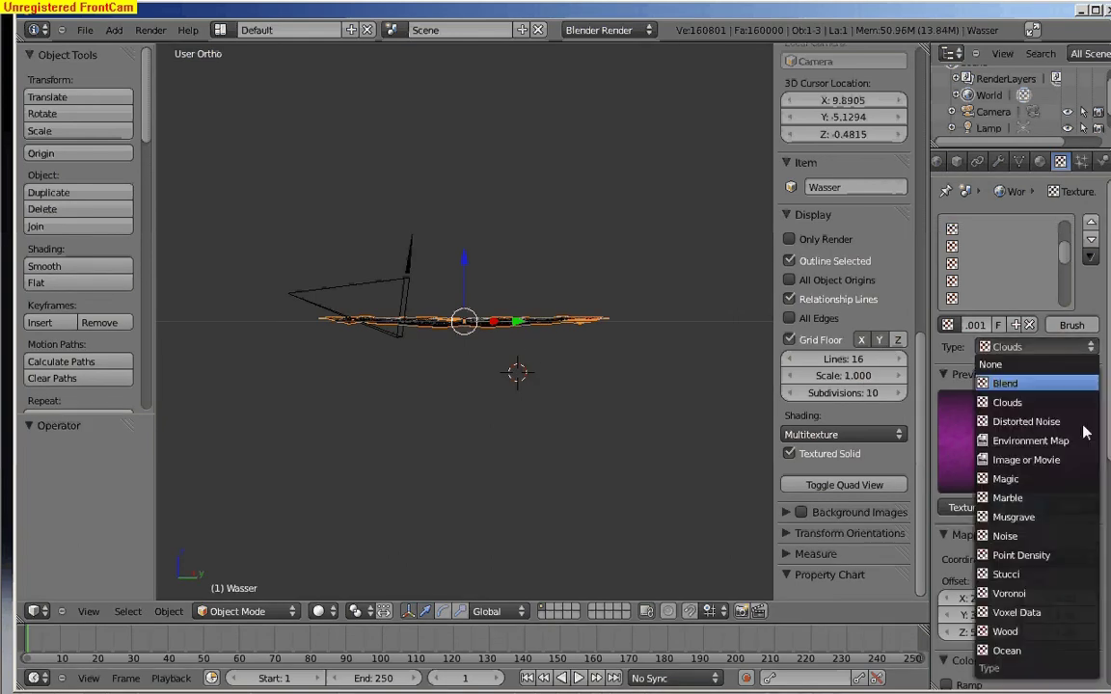
pyautogui.click(1060, 459)
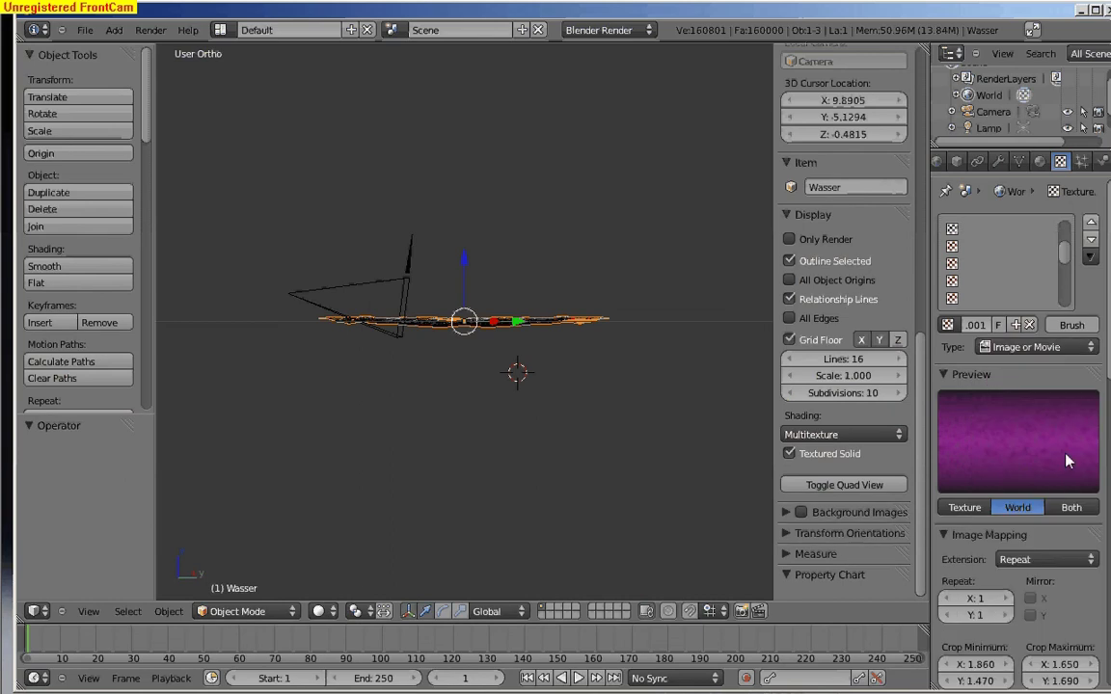
pyautogui.scroll(-2, 1060, 521)
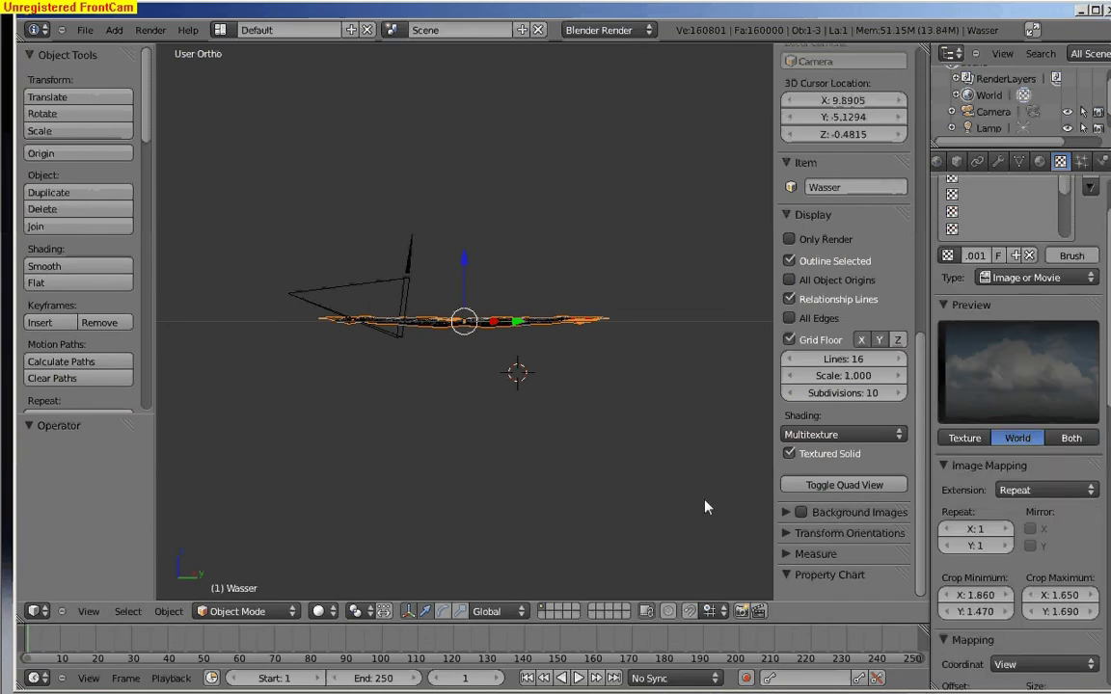
# Render a frame and zoom out to see the ocean beneath the cloudy sky.
pyautogui.press('F12')
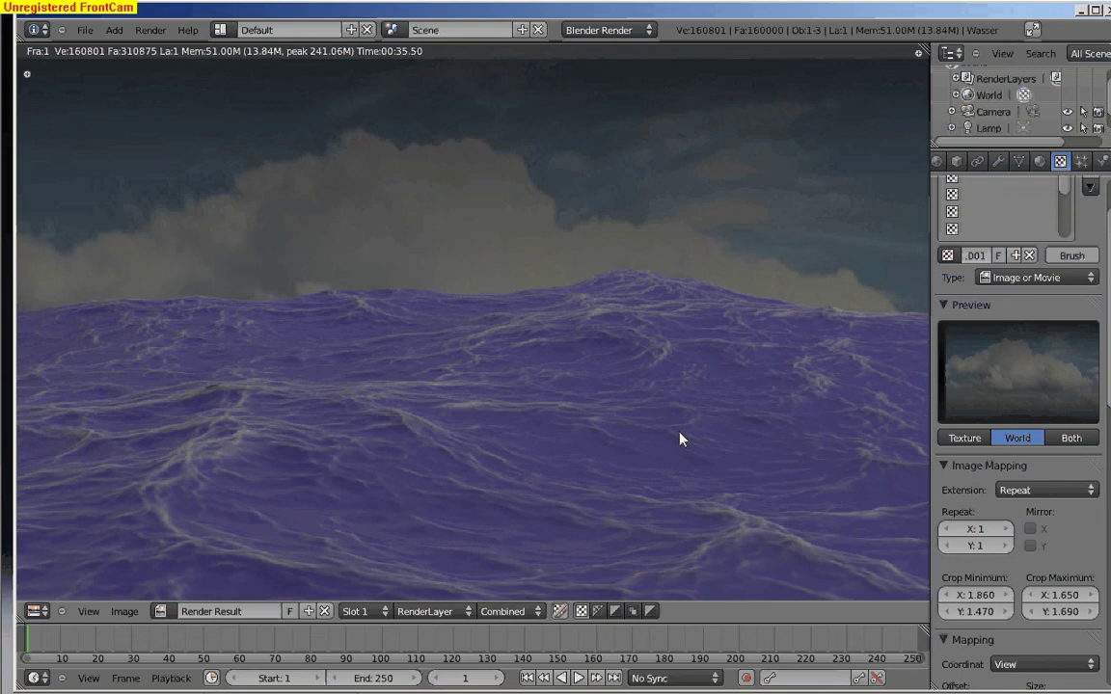
pyautogui.scroll(-3, 678, 438)
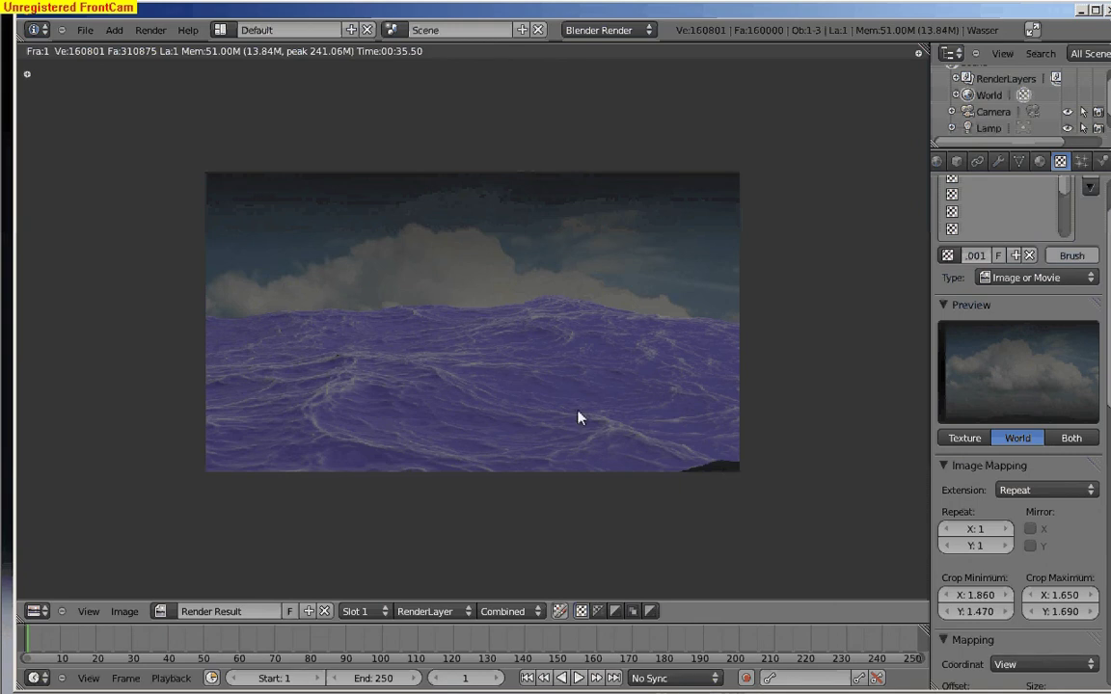
# Keyframe the Ocean modifier's Time value of 1.00 at frame 1.
pyautogui.click(1000, 162)
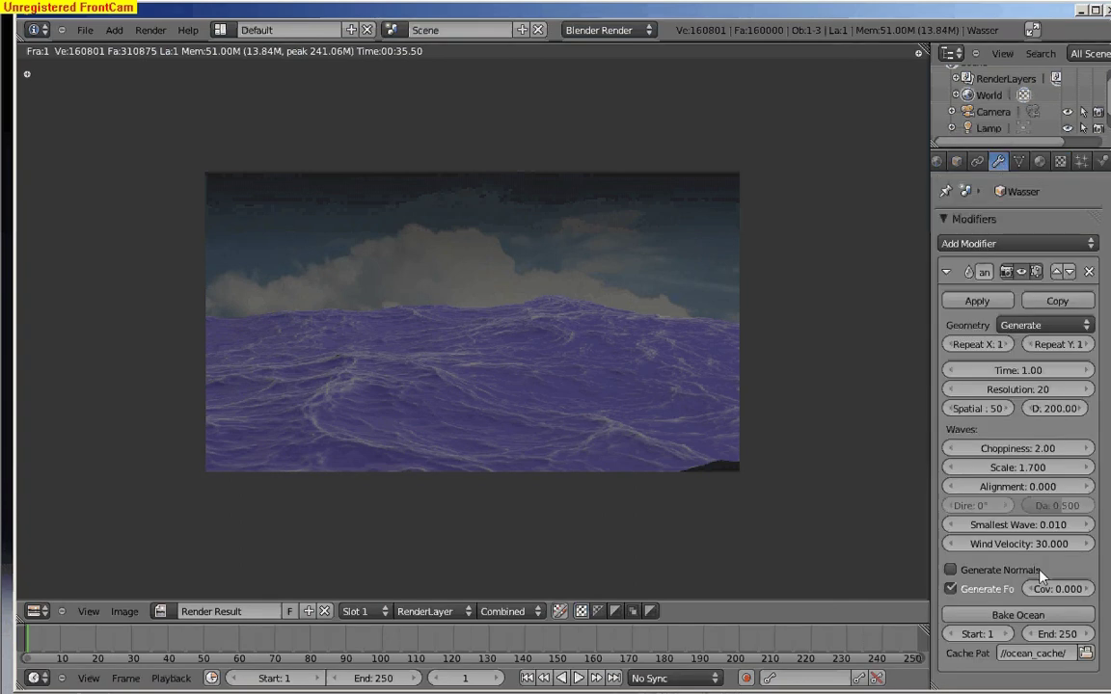
pyautogui.scroll(-1, 820, 508)
pyautogui.scroll(3, 821, 508)
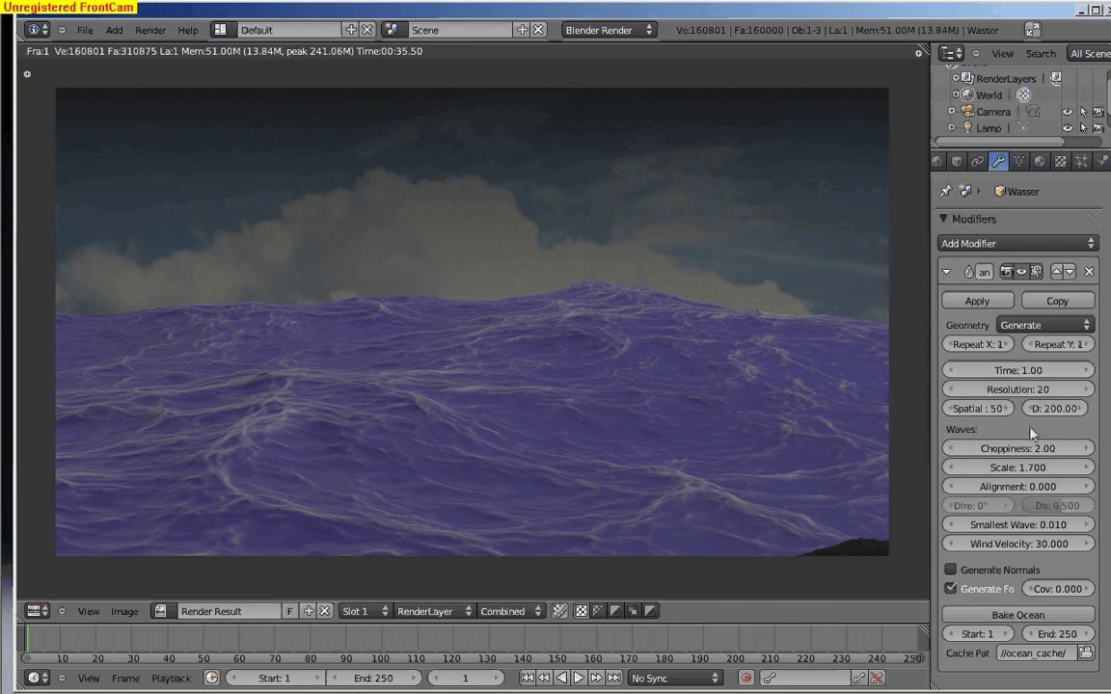
pyautogui.press('i')
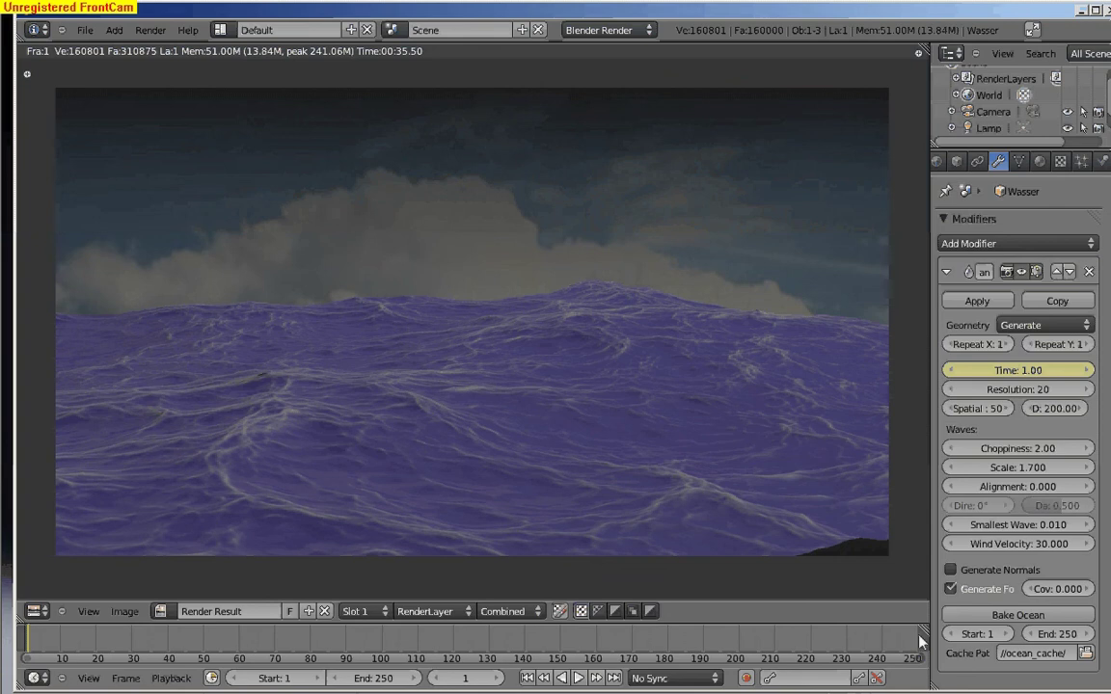
# At frame 250, set Time to 5.0 and keyframe it.
pyautogui.hotkey('shift', 'Right')
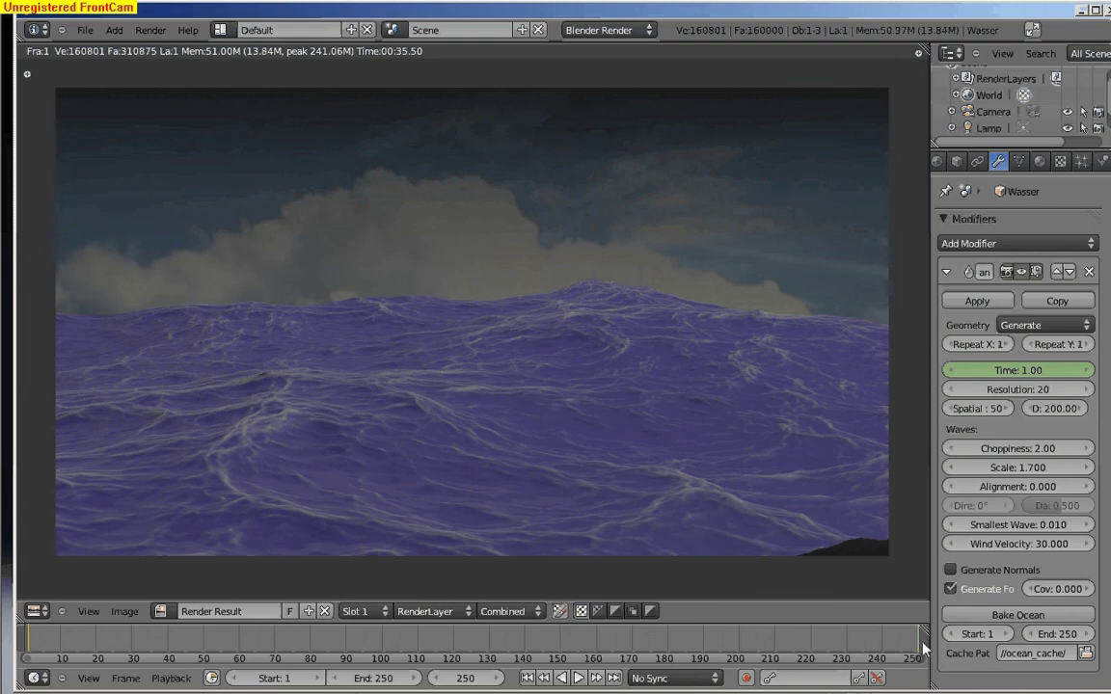
pyautogui.click(1018, 371)
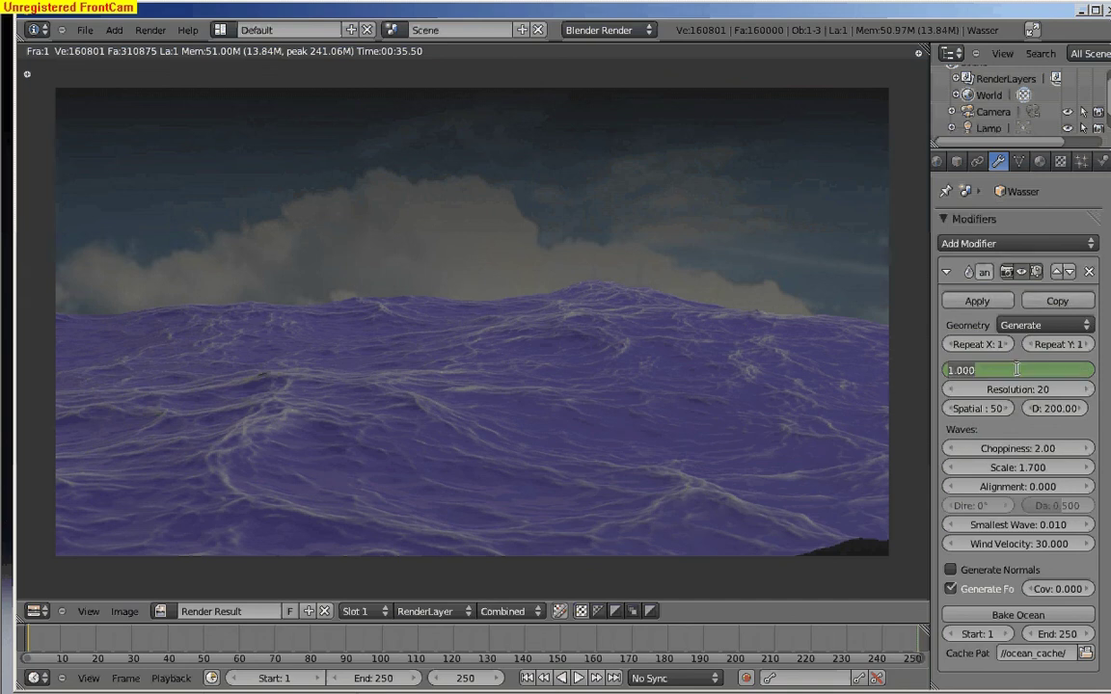
pyautogui.write('5.0')
pyautogui.press('Return')
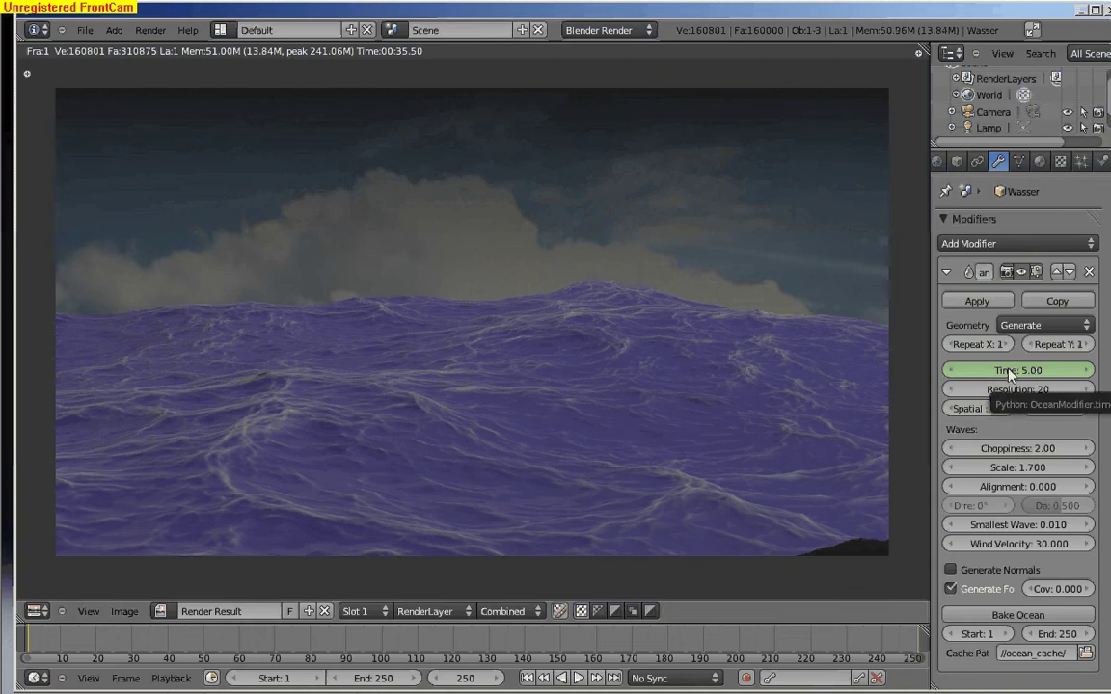
pyautogui.press('i')
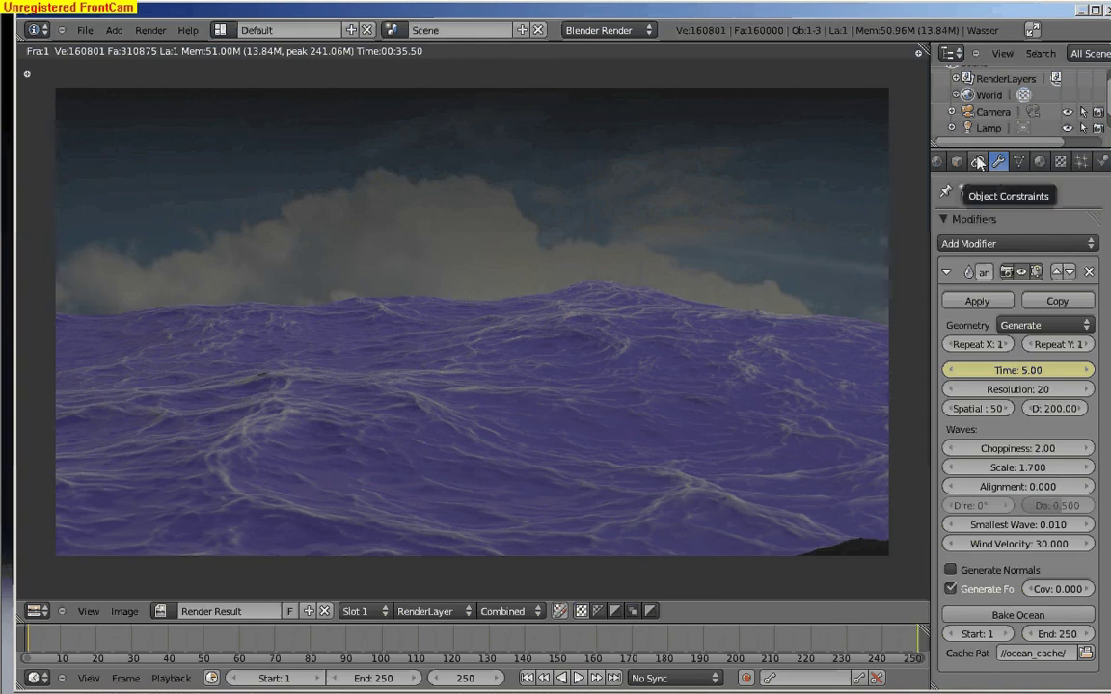
# Set the render frame rate to 25 fps.
pyautogui.scroll(2, 976, 158)
pyautogui.click(946, 162)
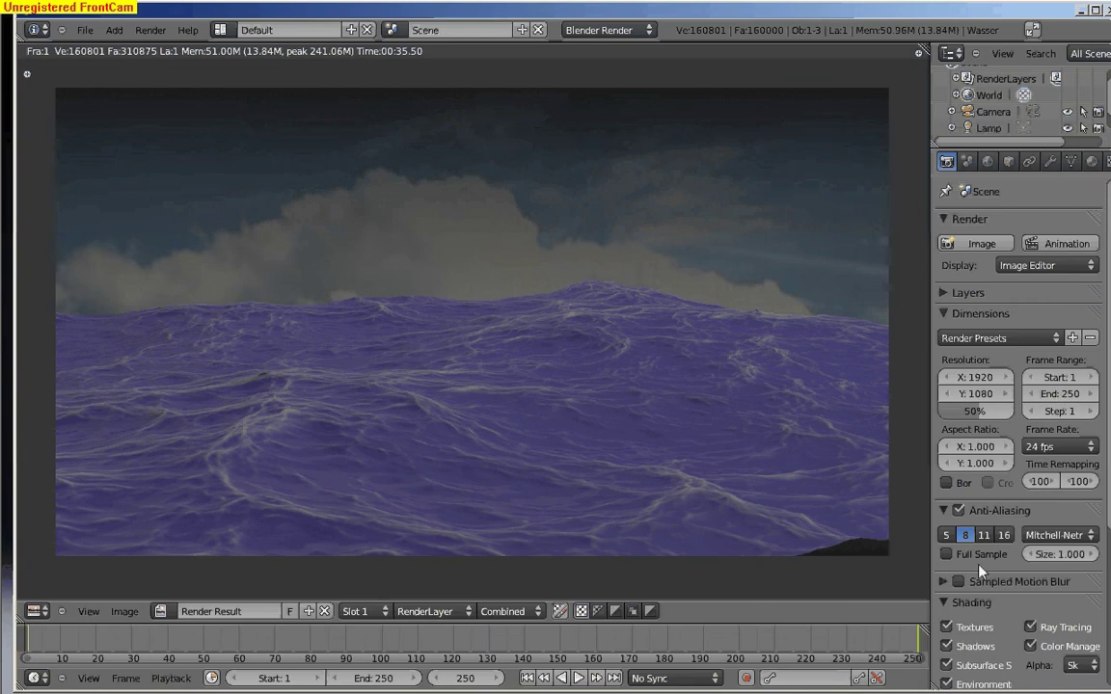
pyautogui.scroll(-3, 993, 552)
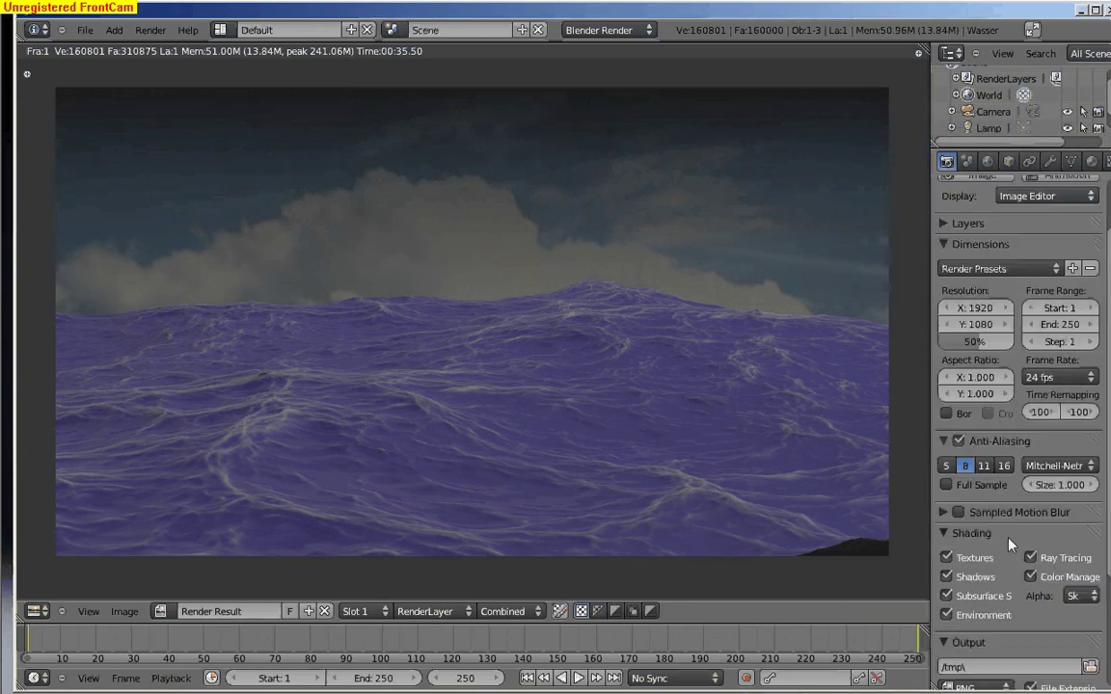
pyautogui.click(1090, 379)
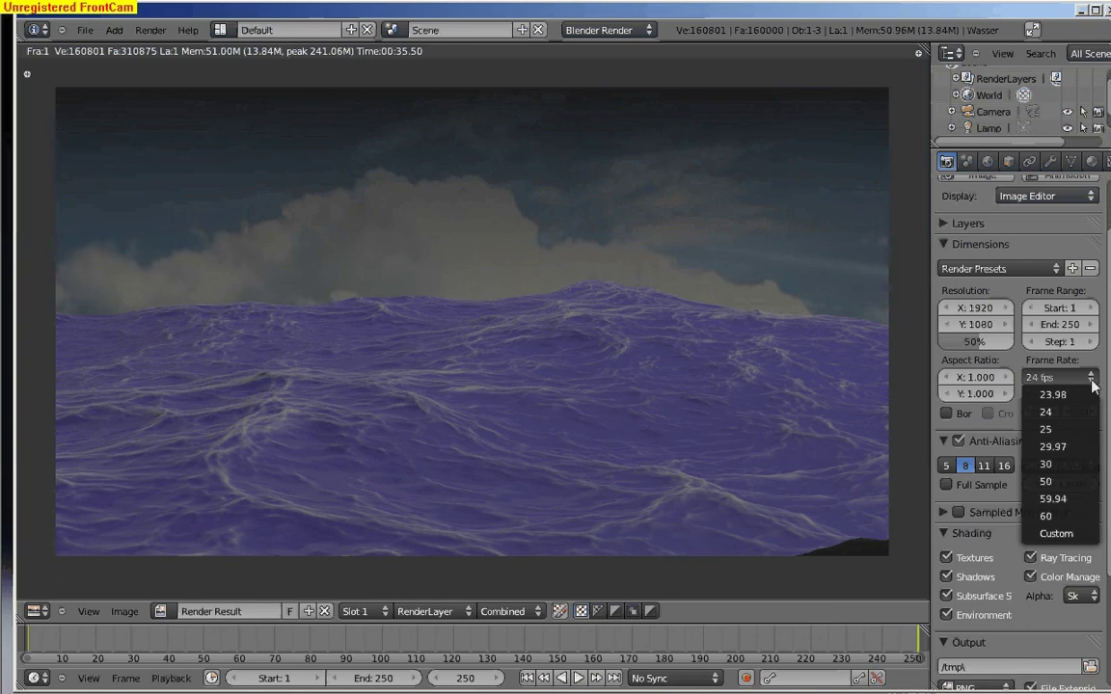
pyautogui.click(1051, 430)
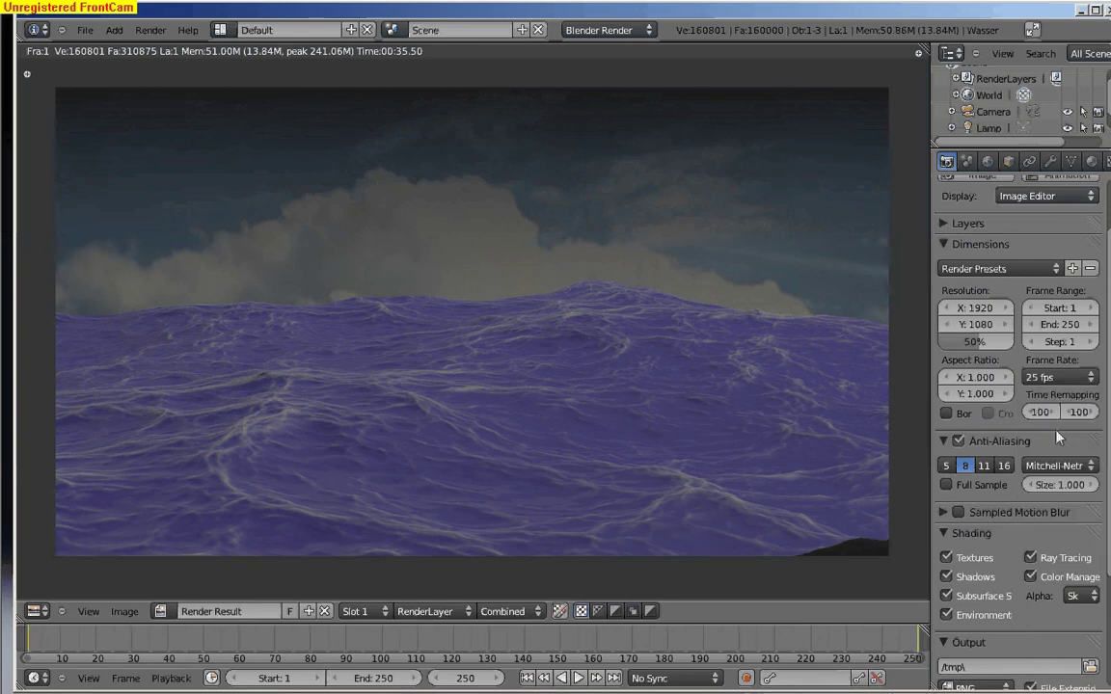
# Set the output format to AVI JPEG and the resolution scale to 35%.
pyautogui.scroll(-4, 988, 439)
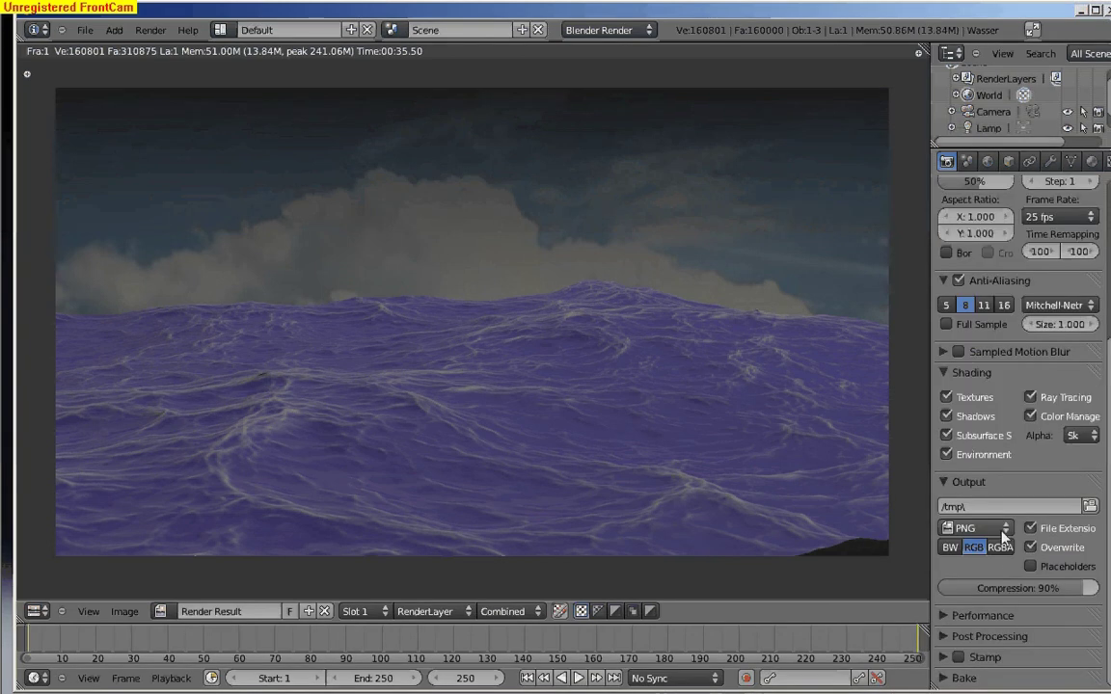
pyautogui.click(1002, 537)
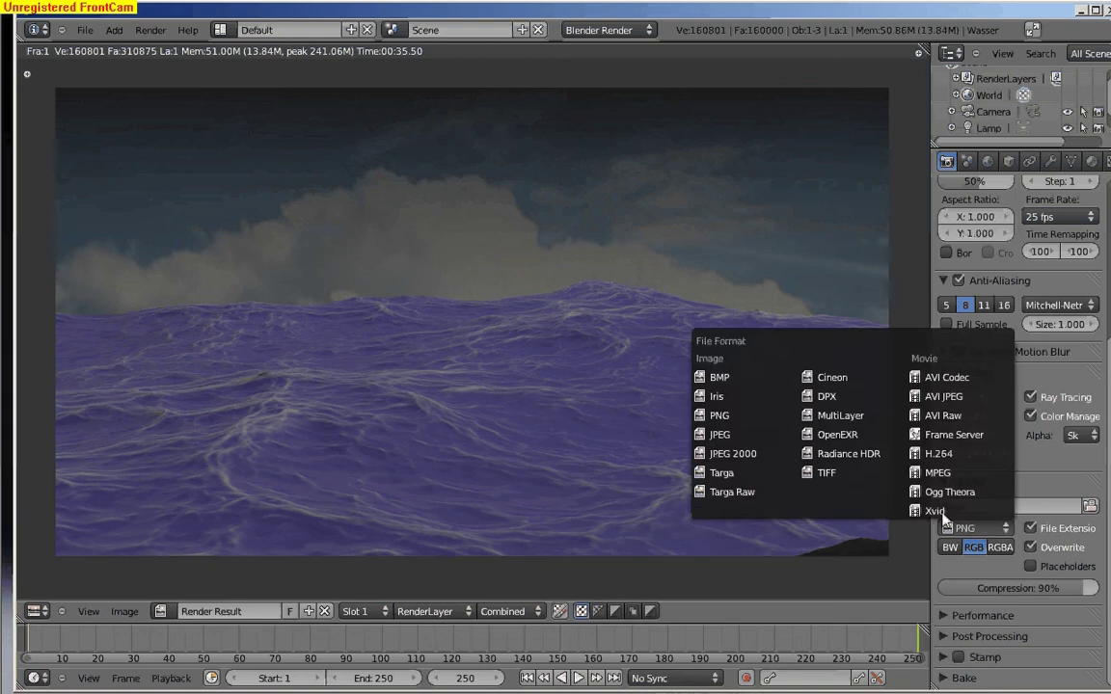
pyautogui.click(987, 523)
pyautogui.click(985, 530)
pyautogui.click(930, 400)
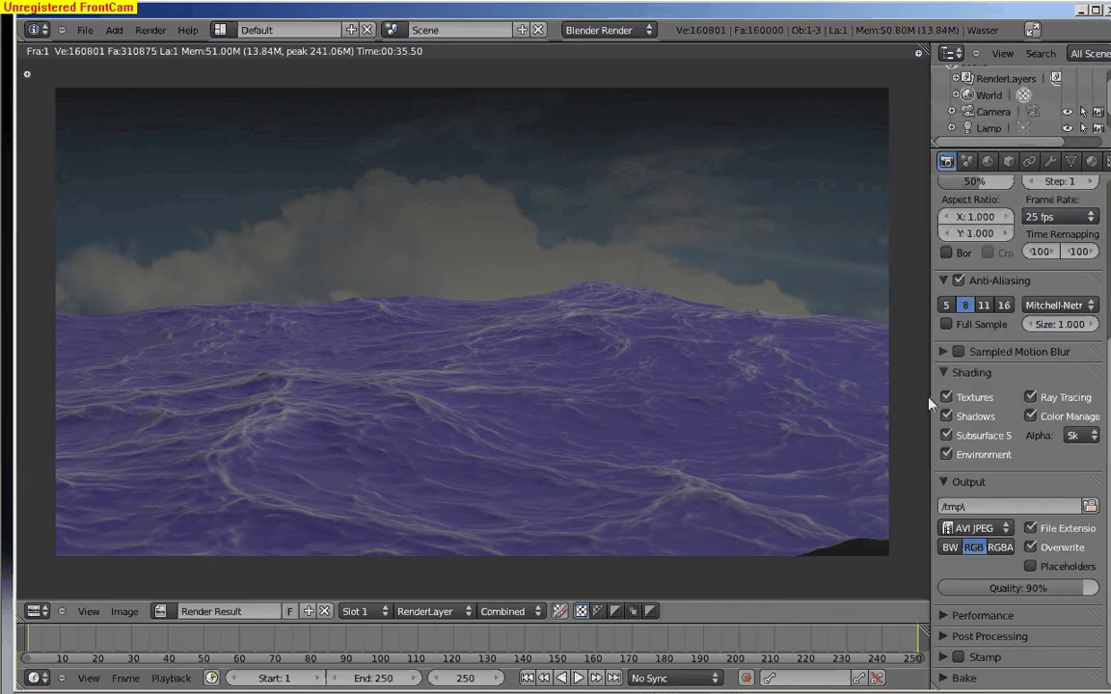
pyautogui.scroll(6, 940, 405)
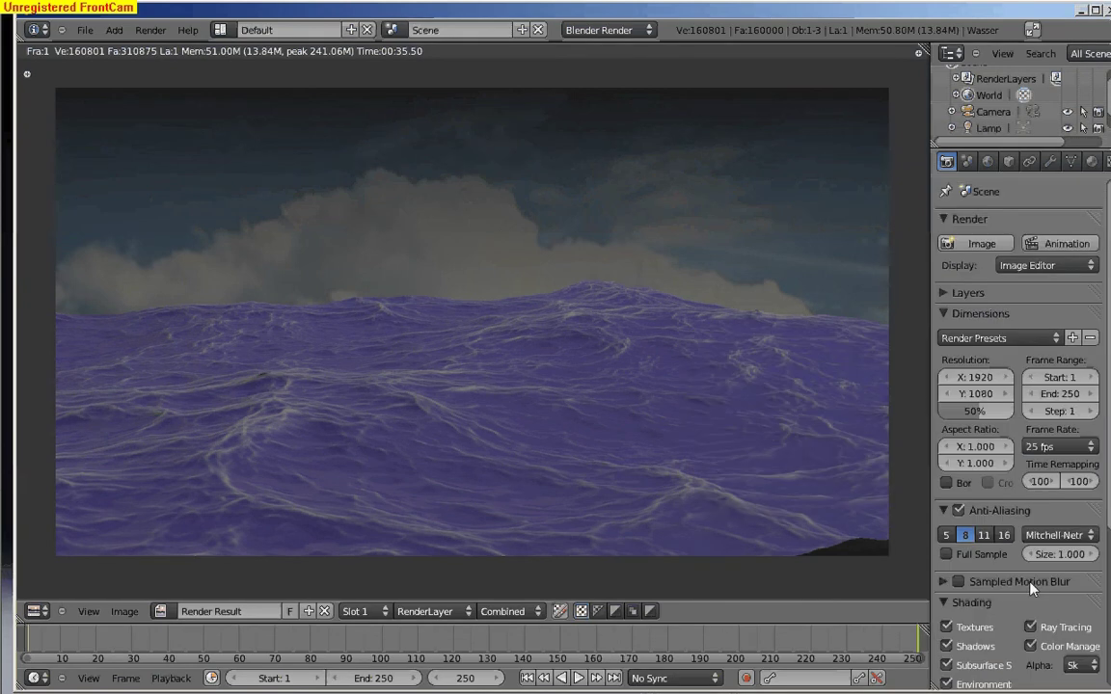
pyautogui.click(972, 411)
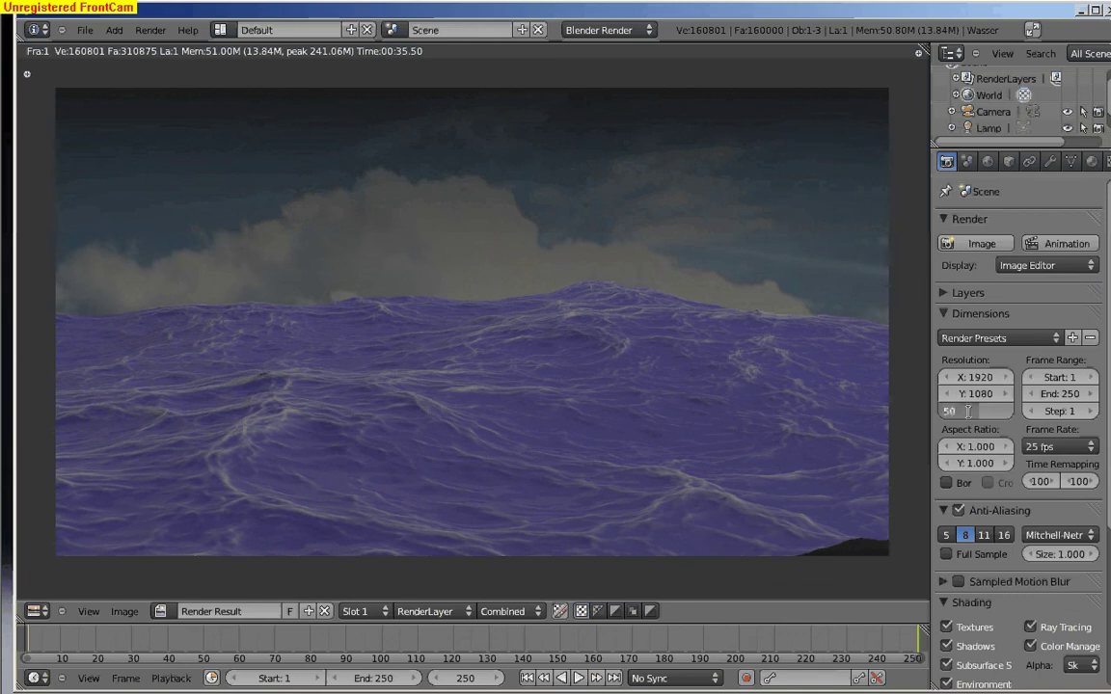
pyautogui.write('35')
pyautogui.press('Return')
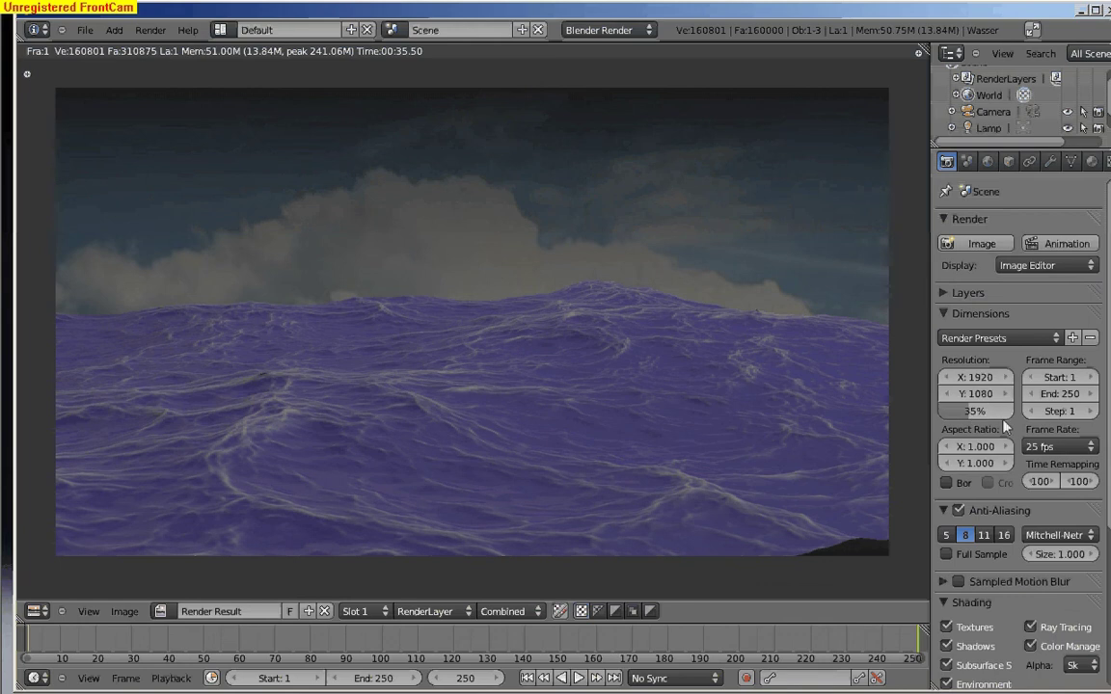